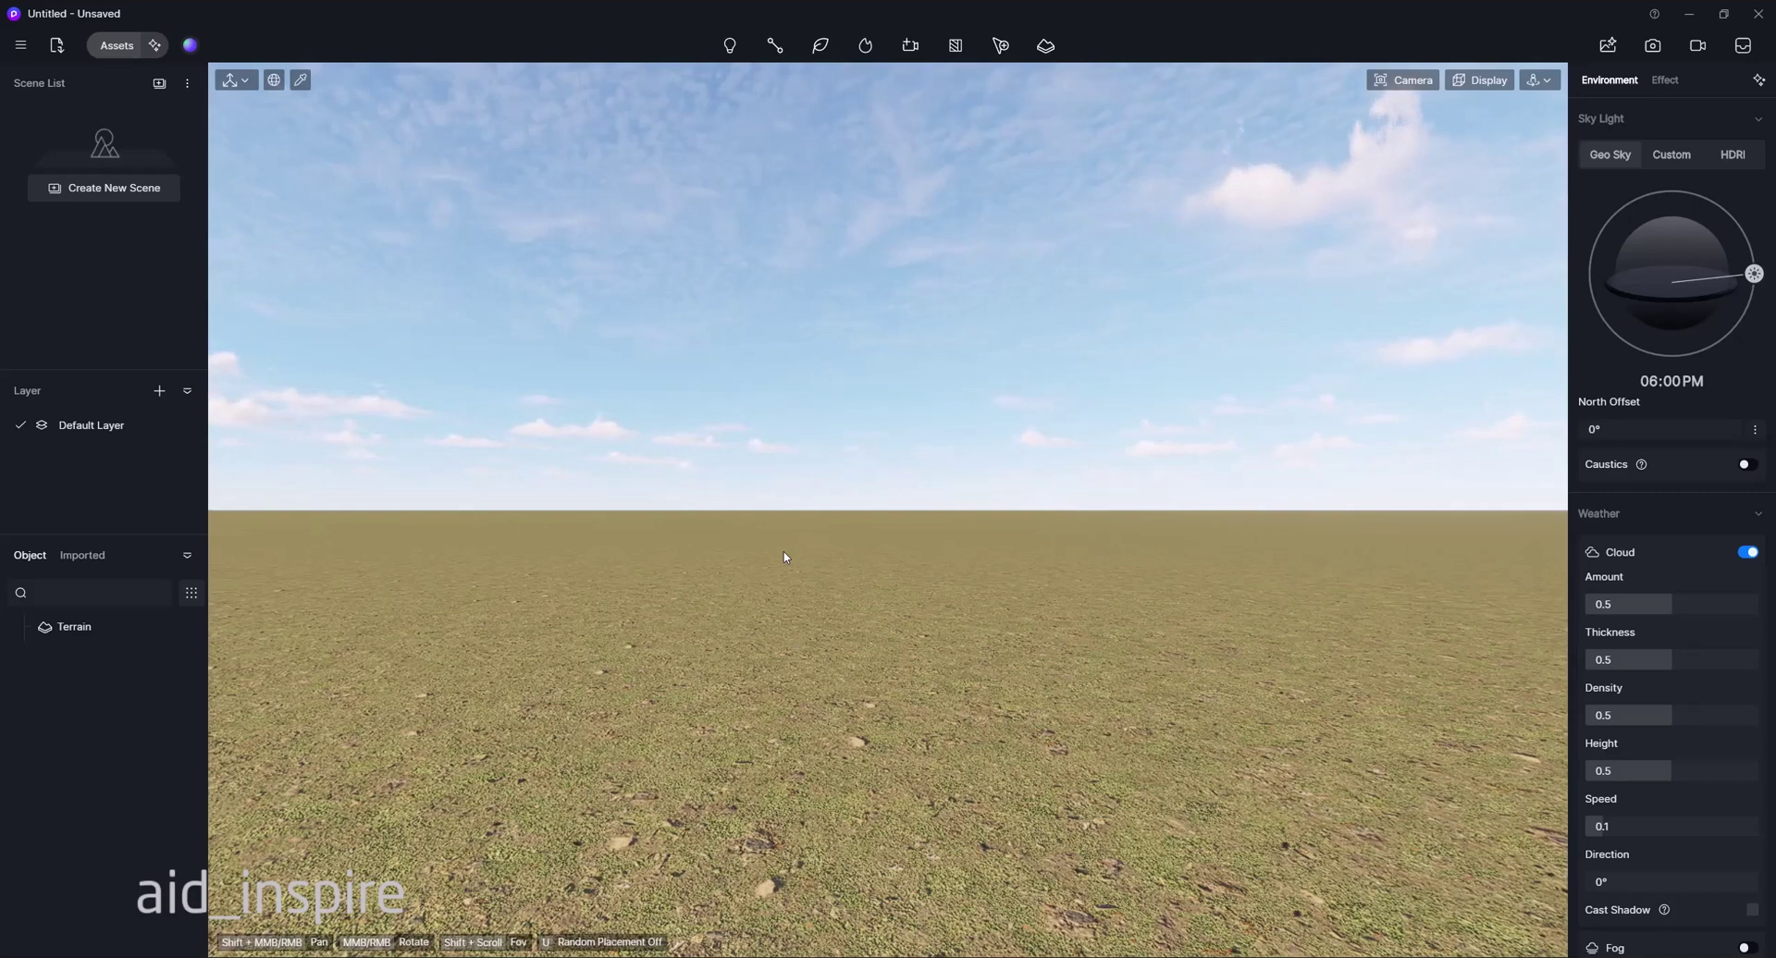
# Examine the City tool's location map around New York and its .shp file import option, and close it
pyautogui.click(1044, 49)
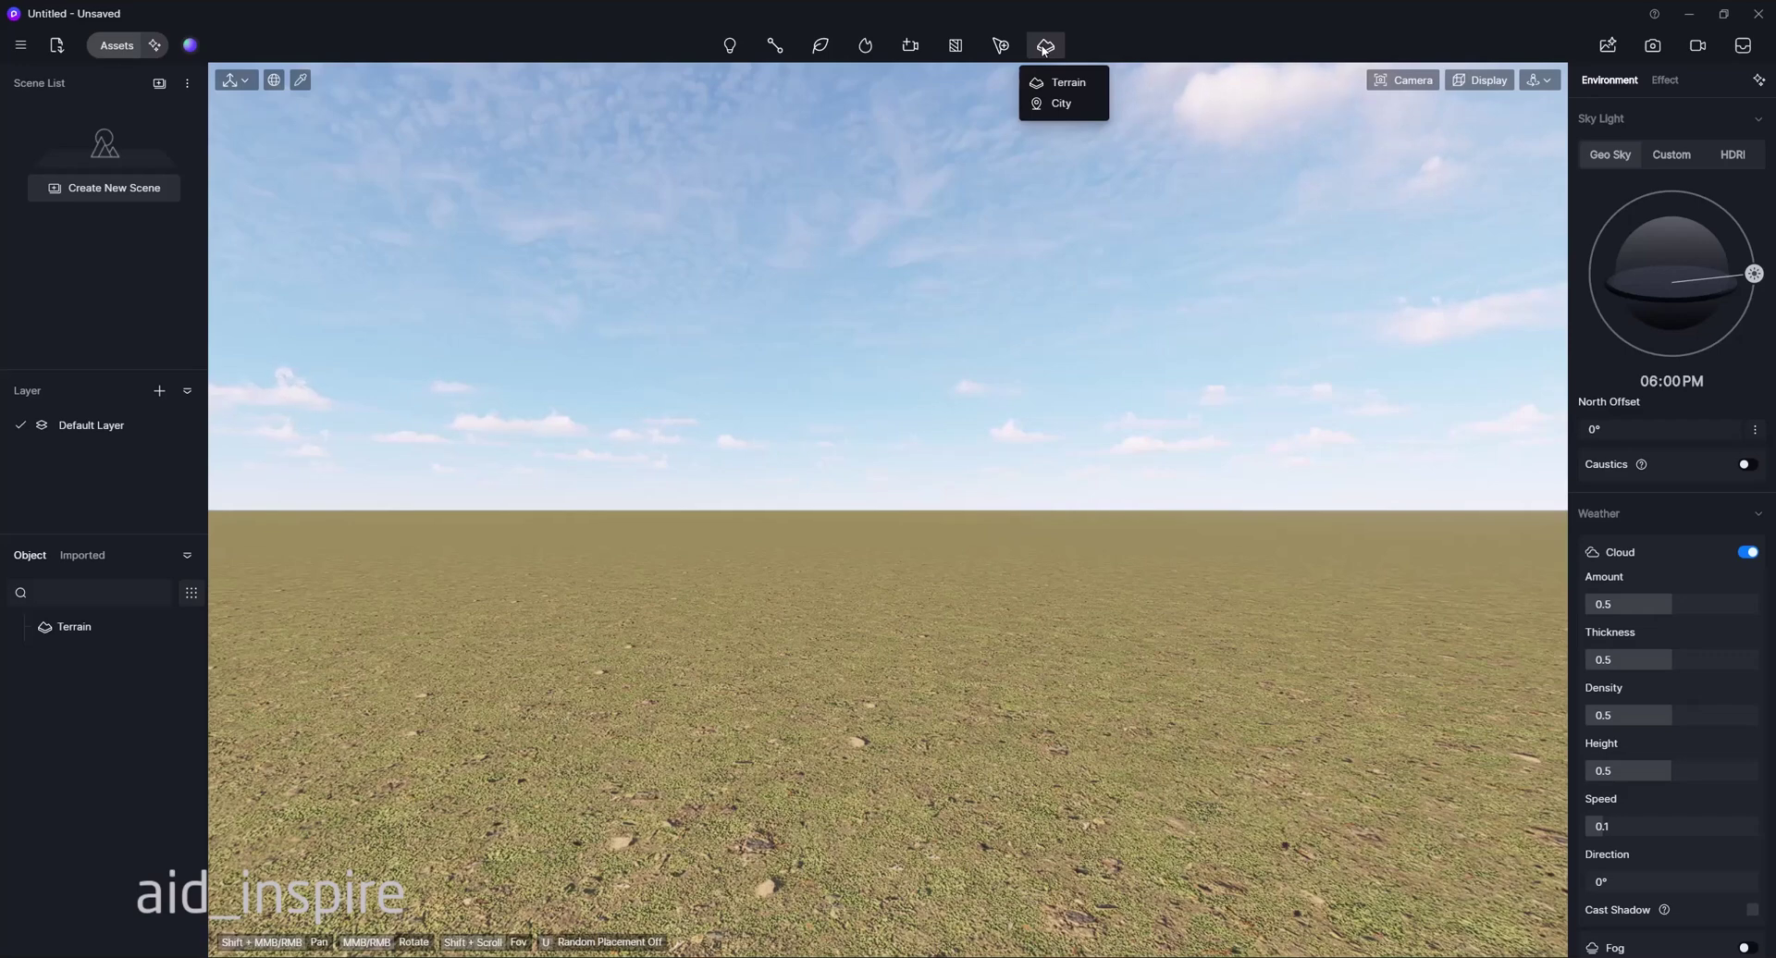
pyautogui.click(1062, 104)
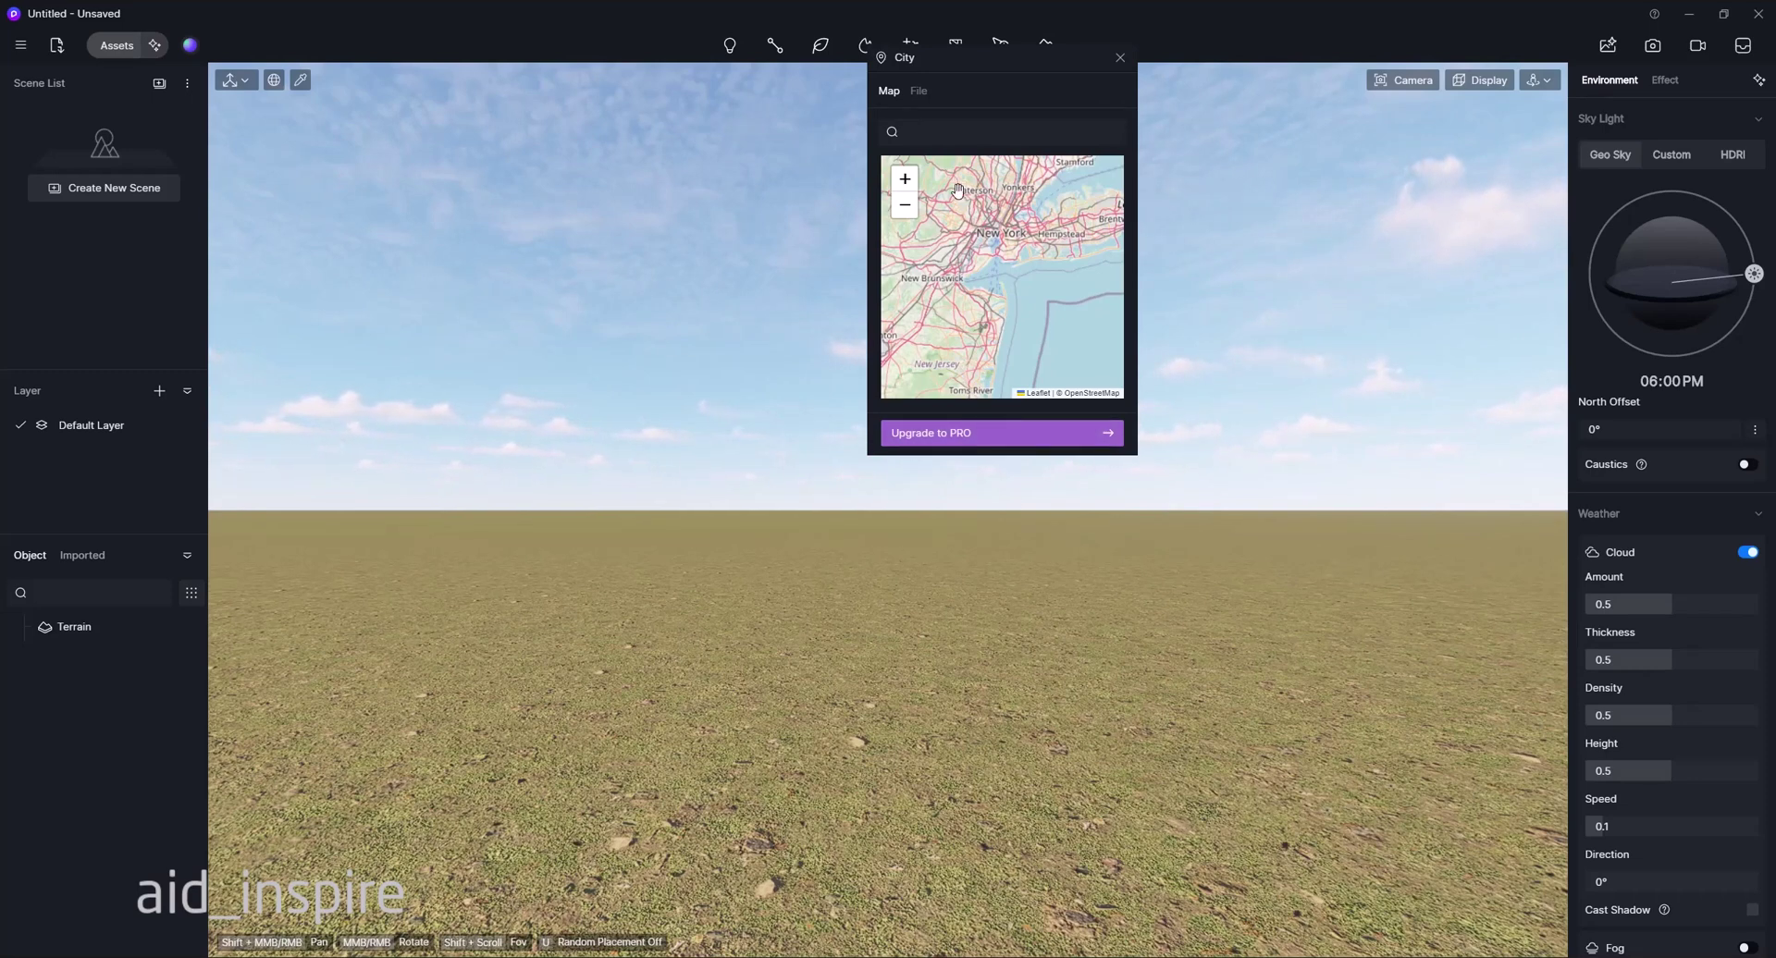
pyautogui.scroll(3, 995, 275)
pyautogui.moveTo(994, 274); pyautogui.dragTo(1037, 274)
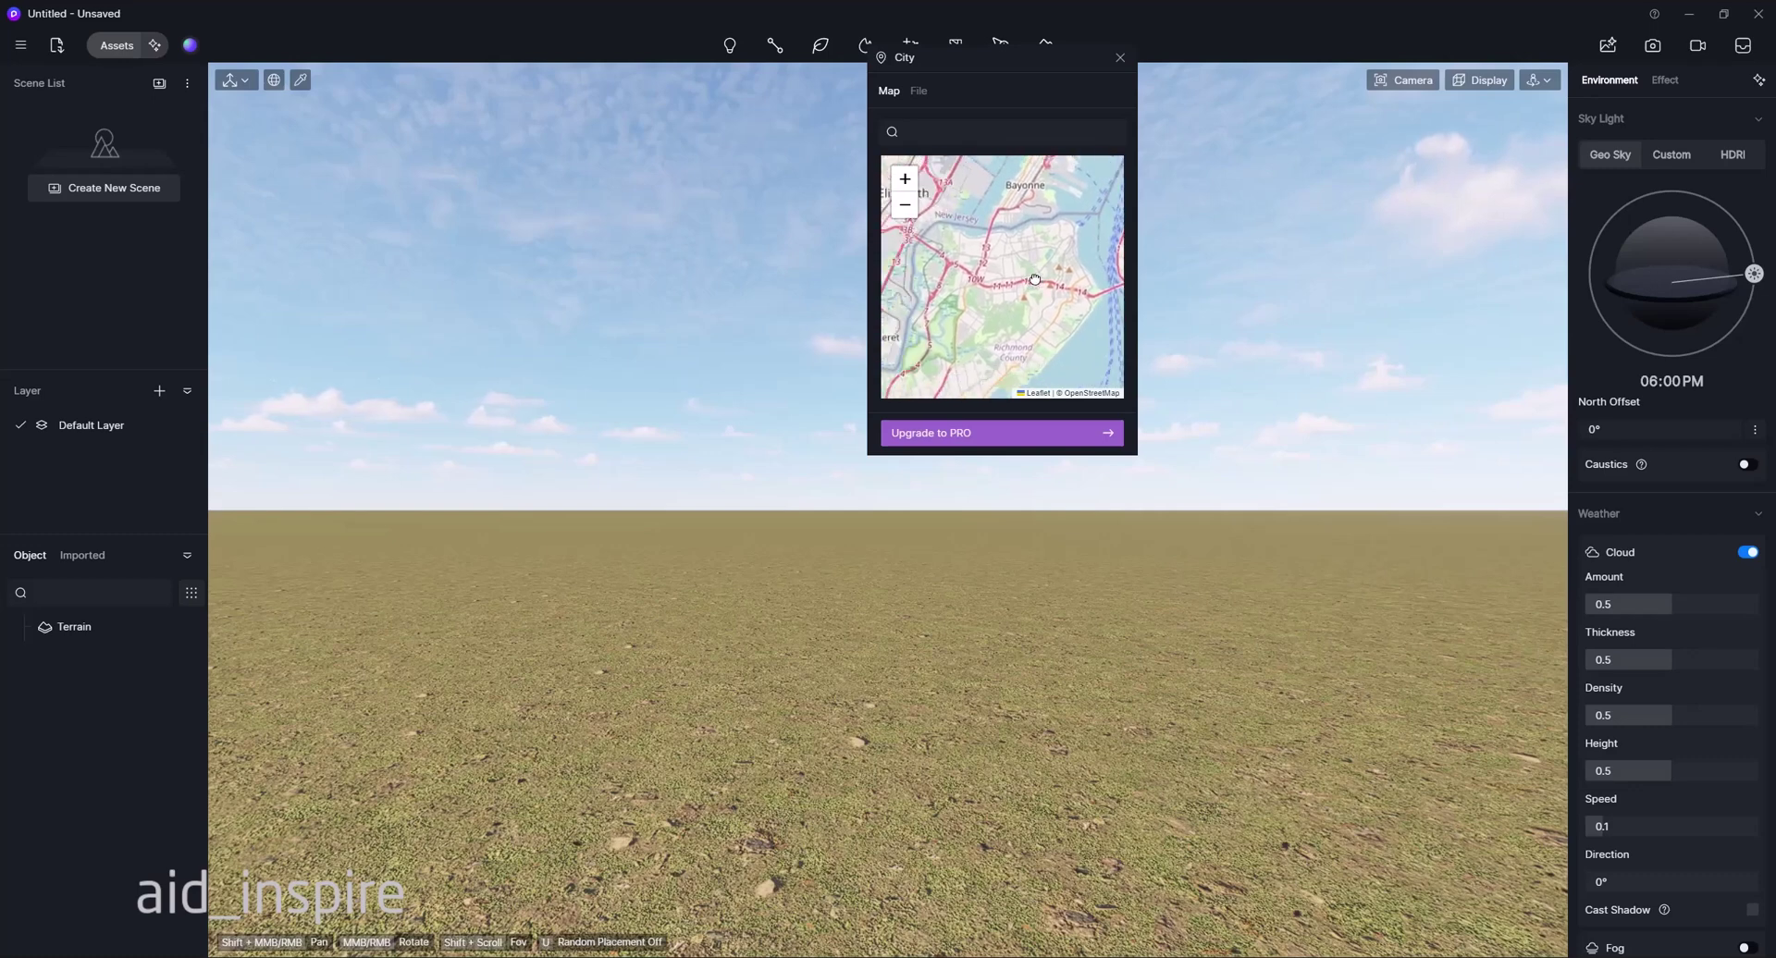
pyautogui.scroll(-1, 1037, 266)
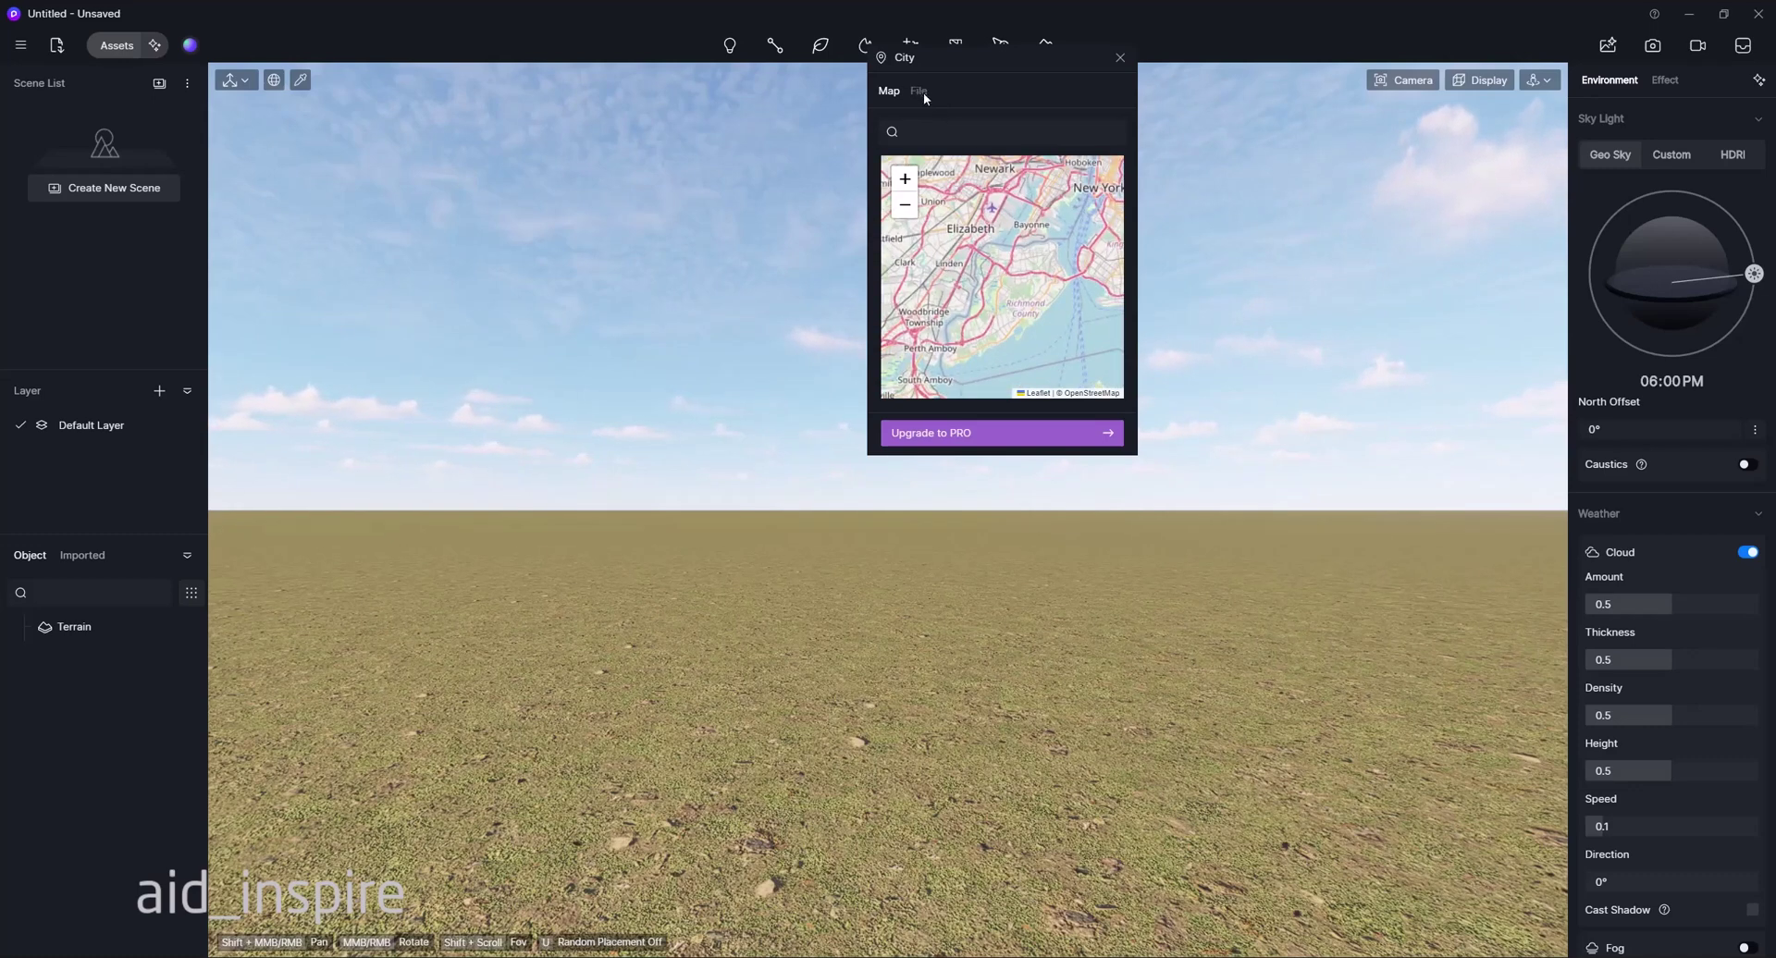
pyautogui.moveTo(956, 287); pyautogui.dragTo(1093, 368)
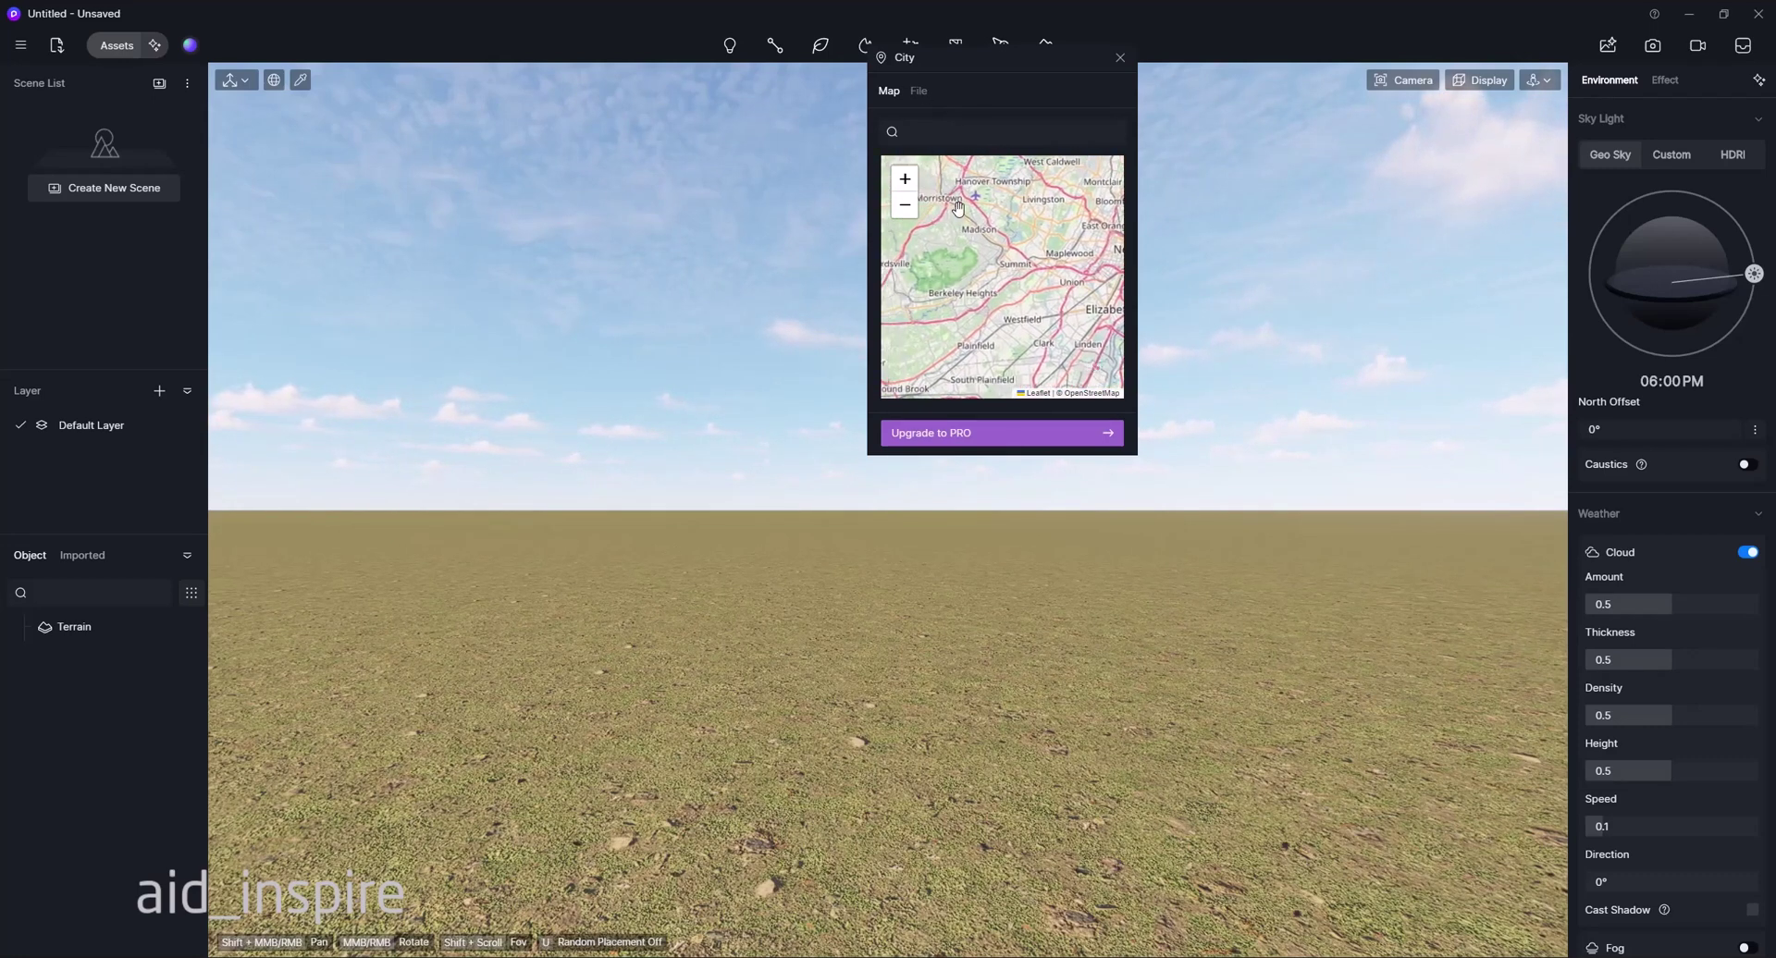
pyautogui.click(916, 93)
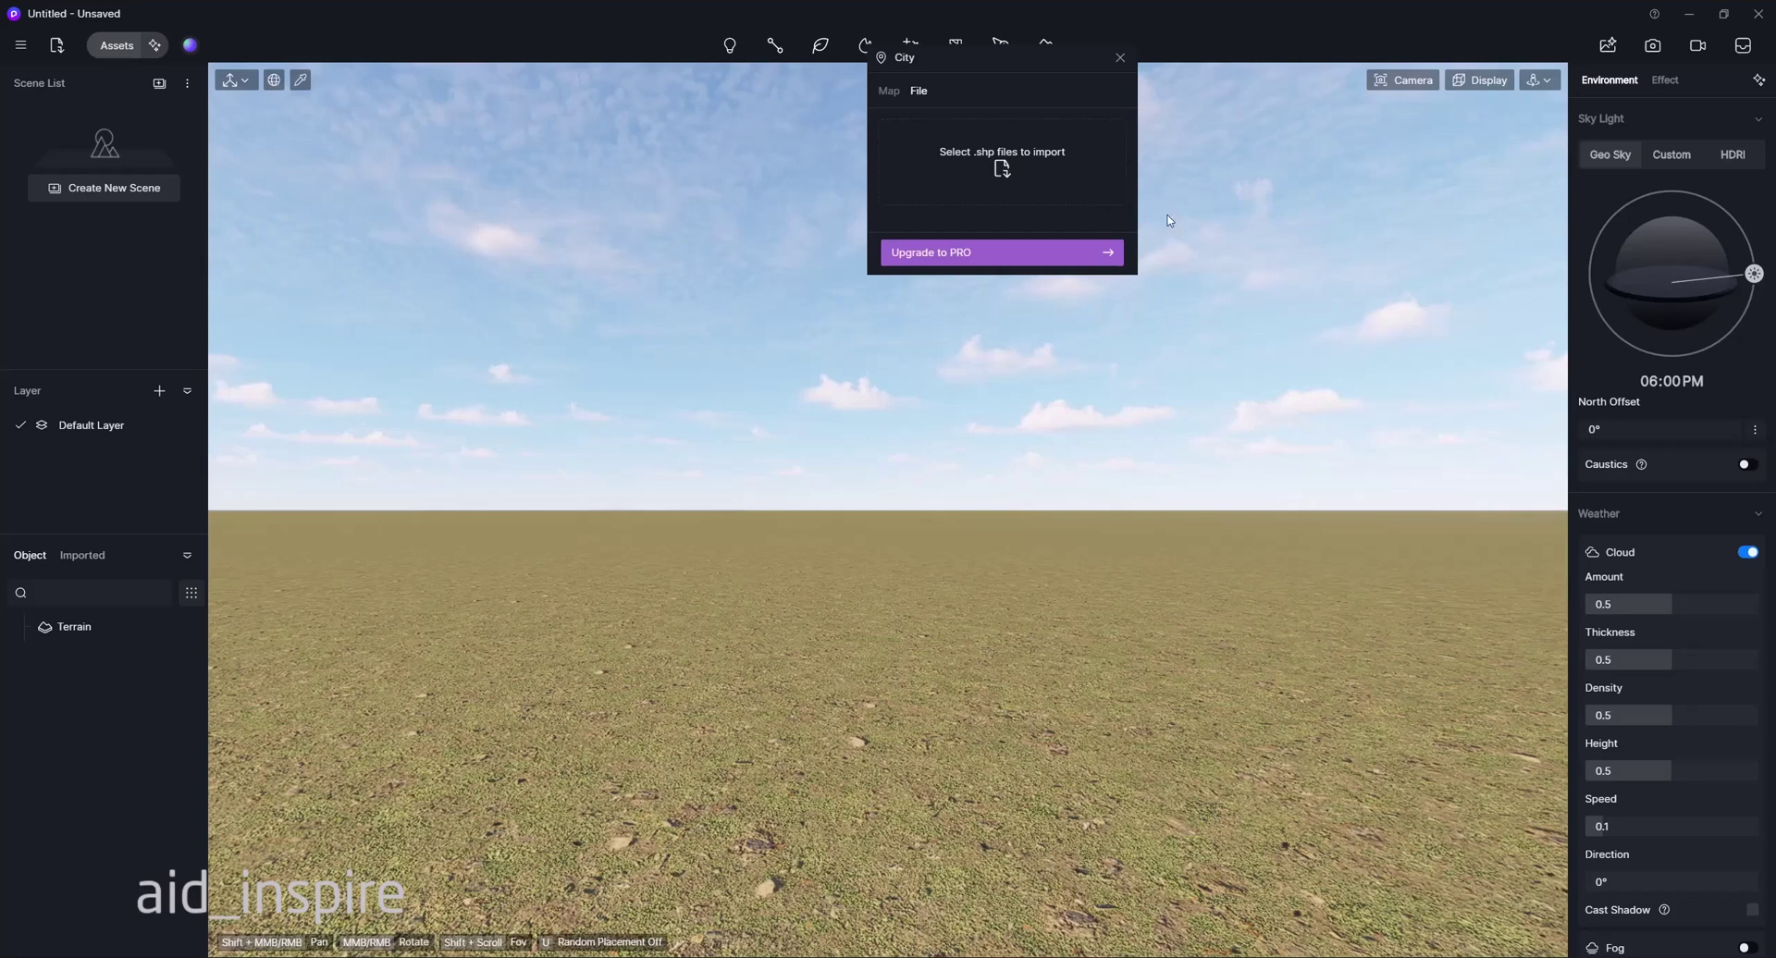
pyautogui.click(1120, 60)
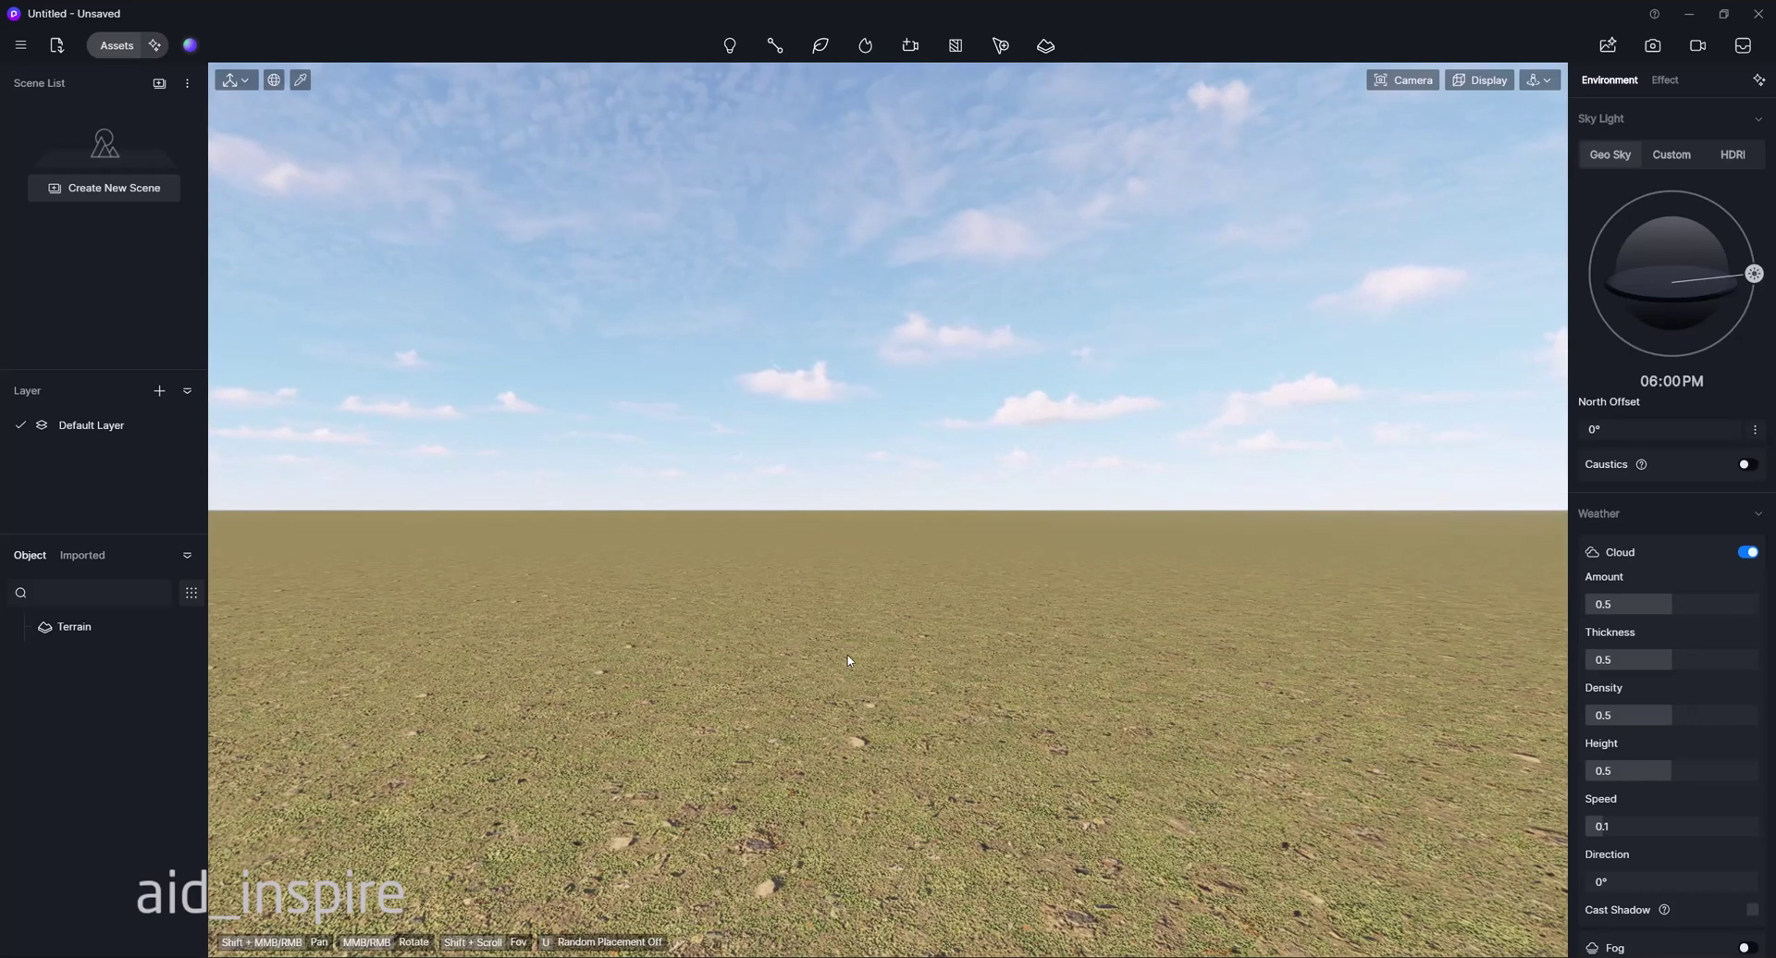
# Delete the existing terrain from the scene along with all its terrain data
pyautogui.click(1045, 46)
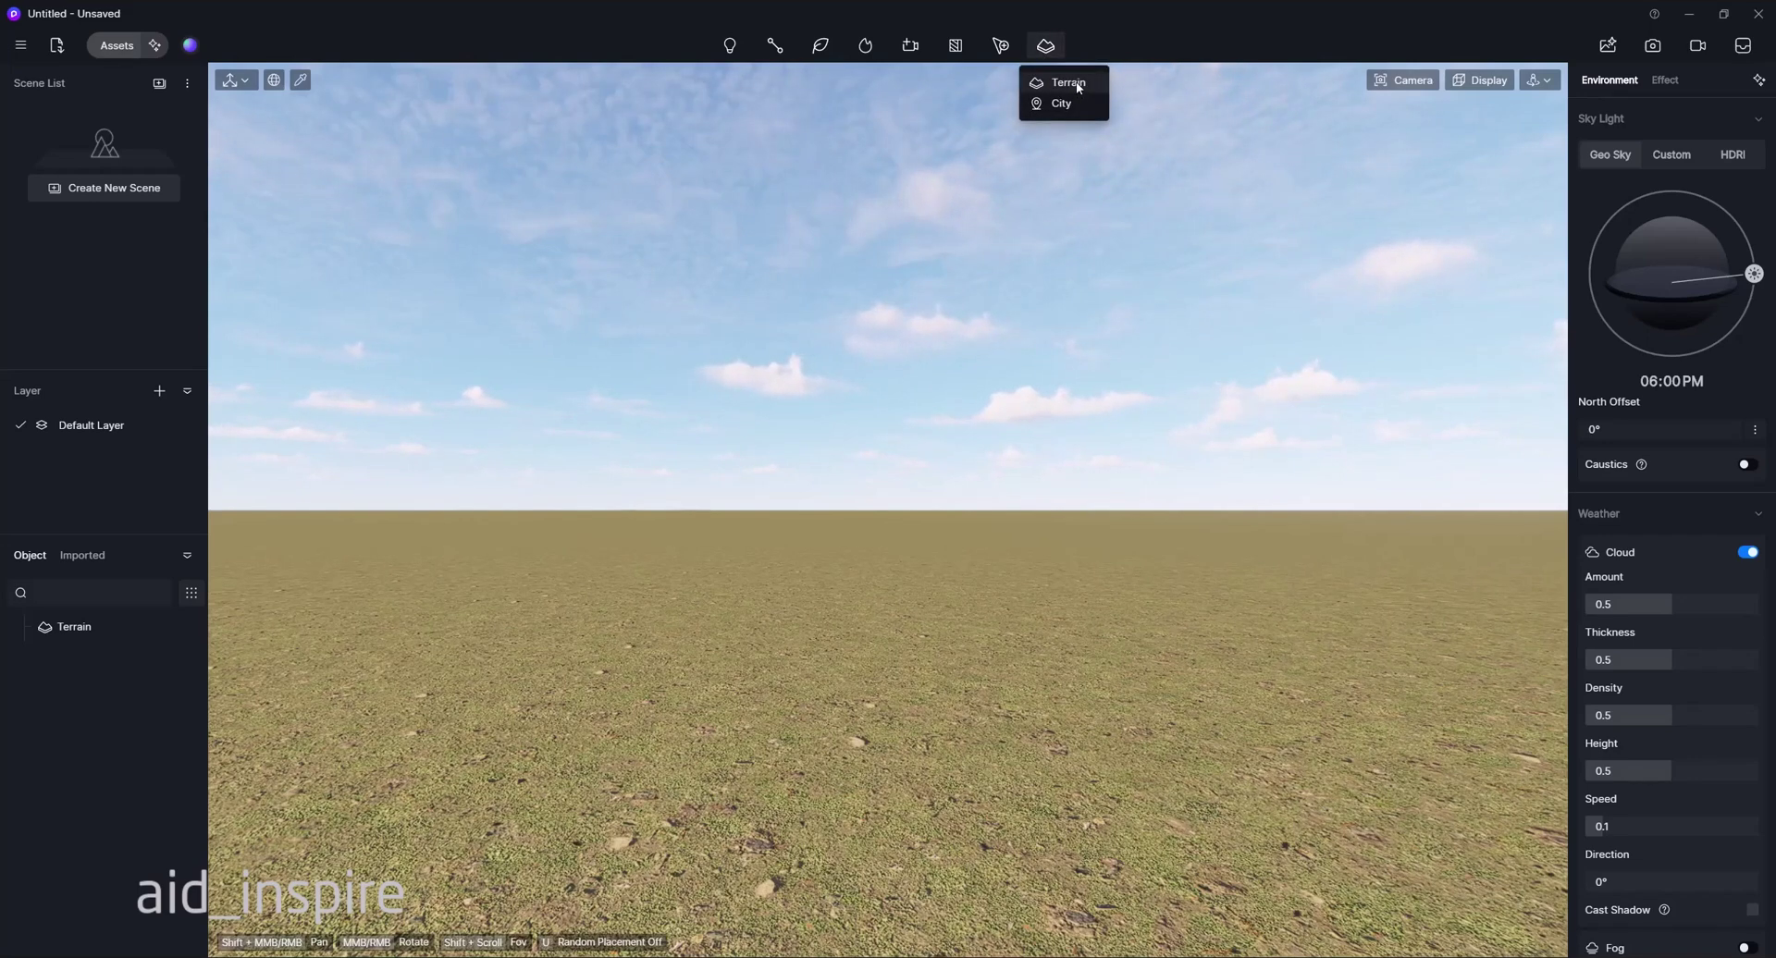
pyautogui.click(1068, 84)
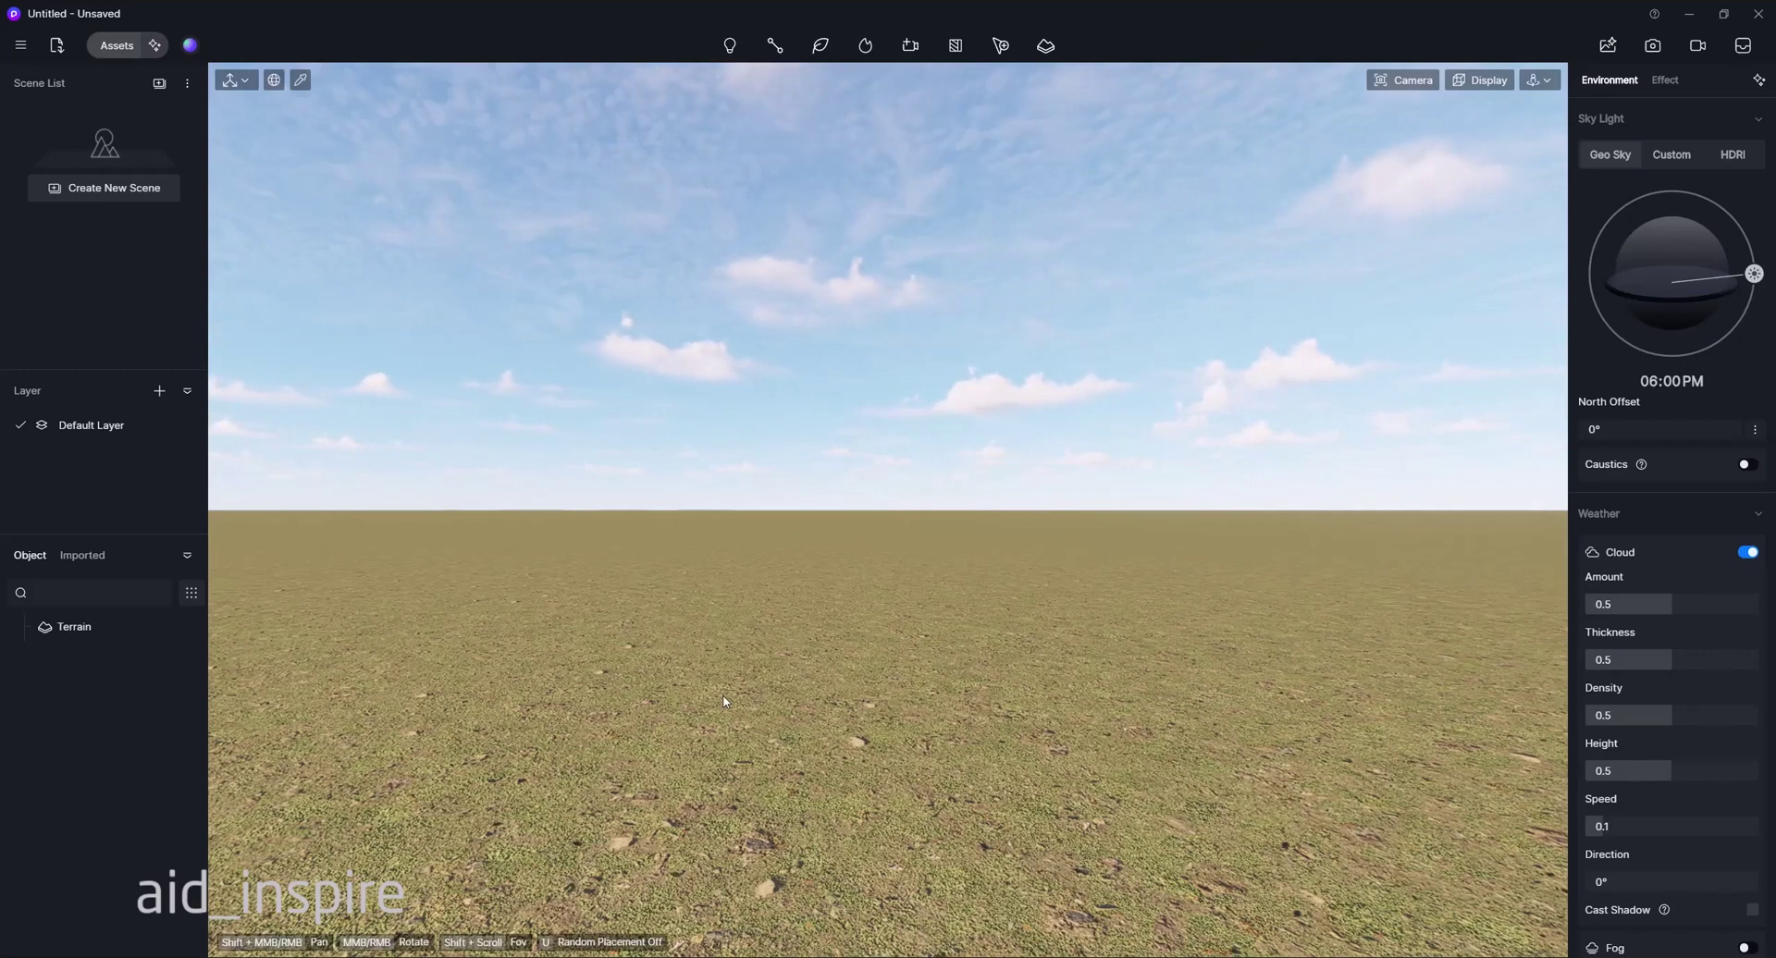
pyautogui.click(68, 630)
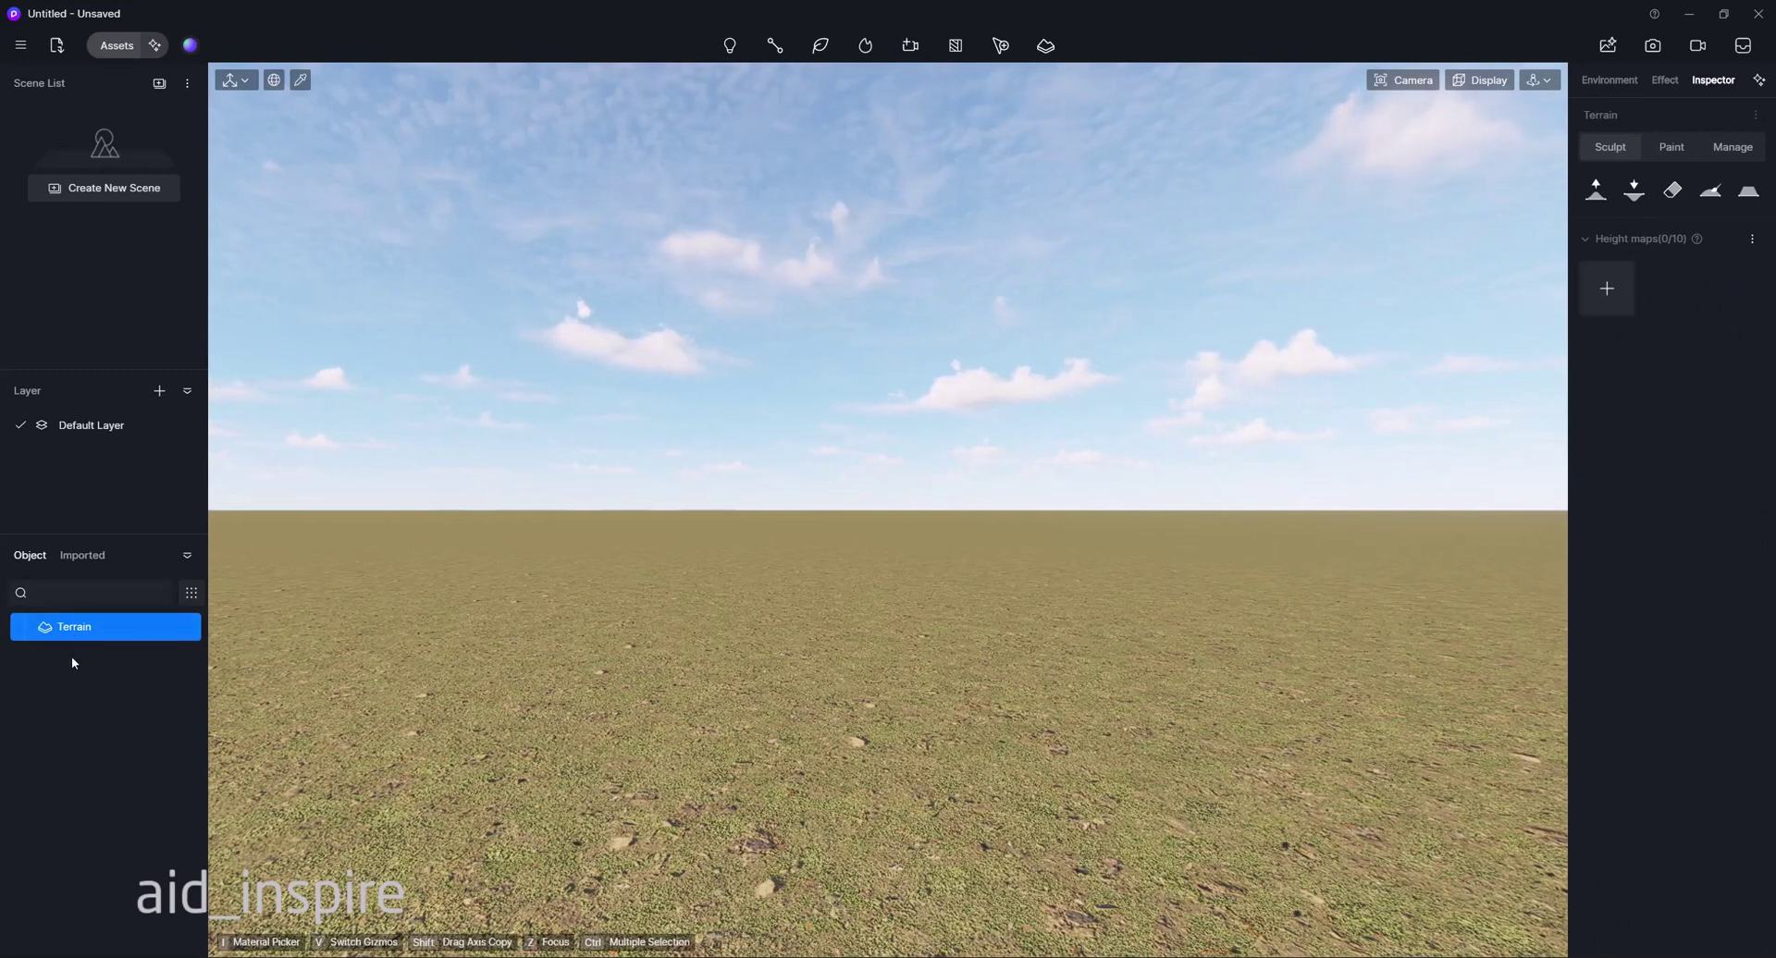
pyautogui.rightClick(81, 632)
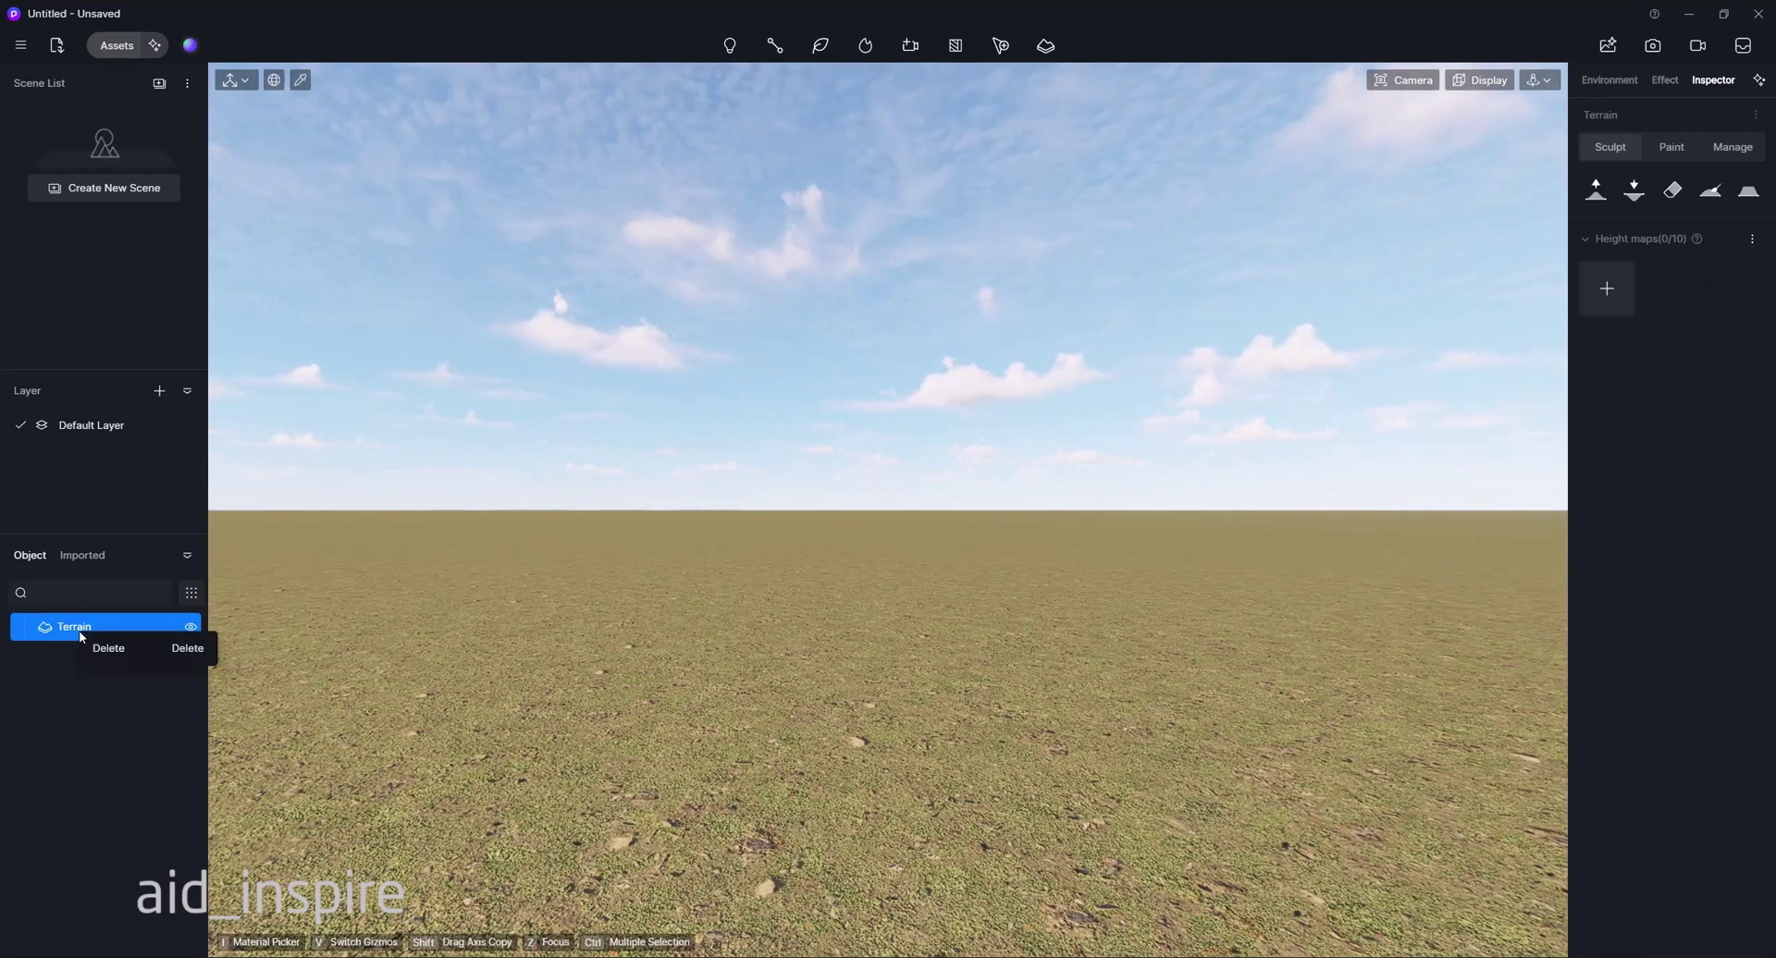
pyautogui.click(108, 649)
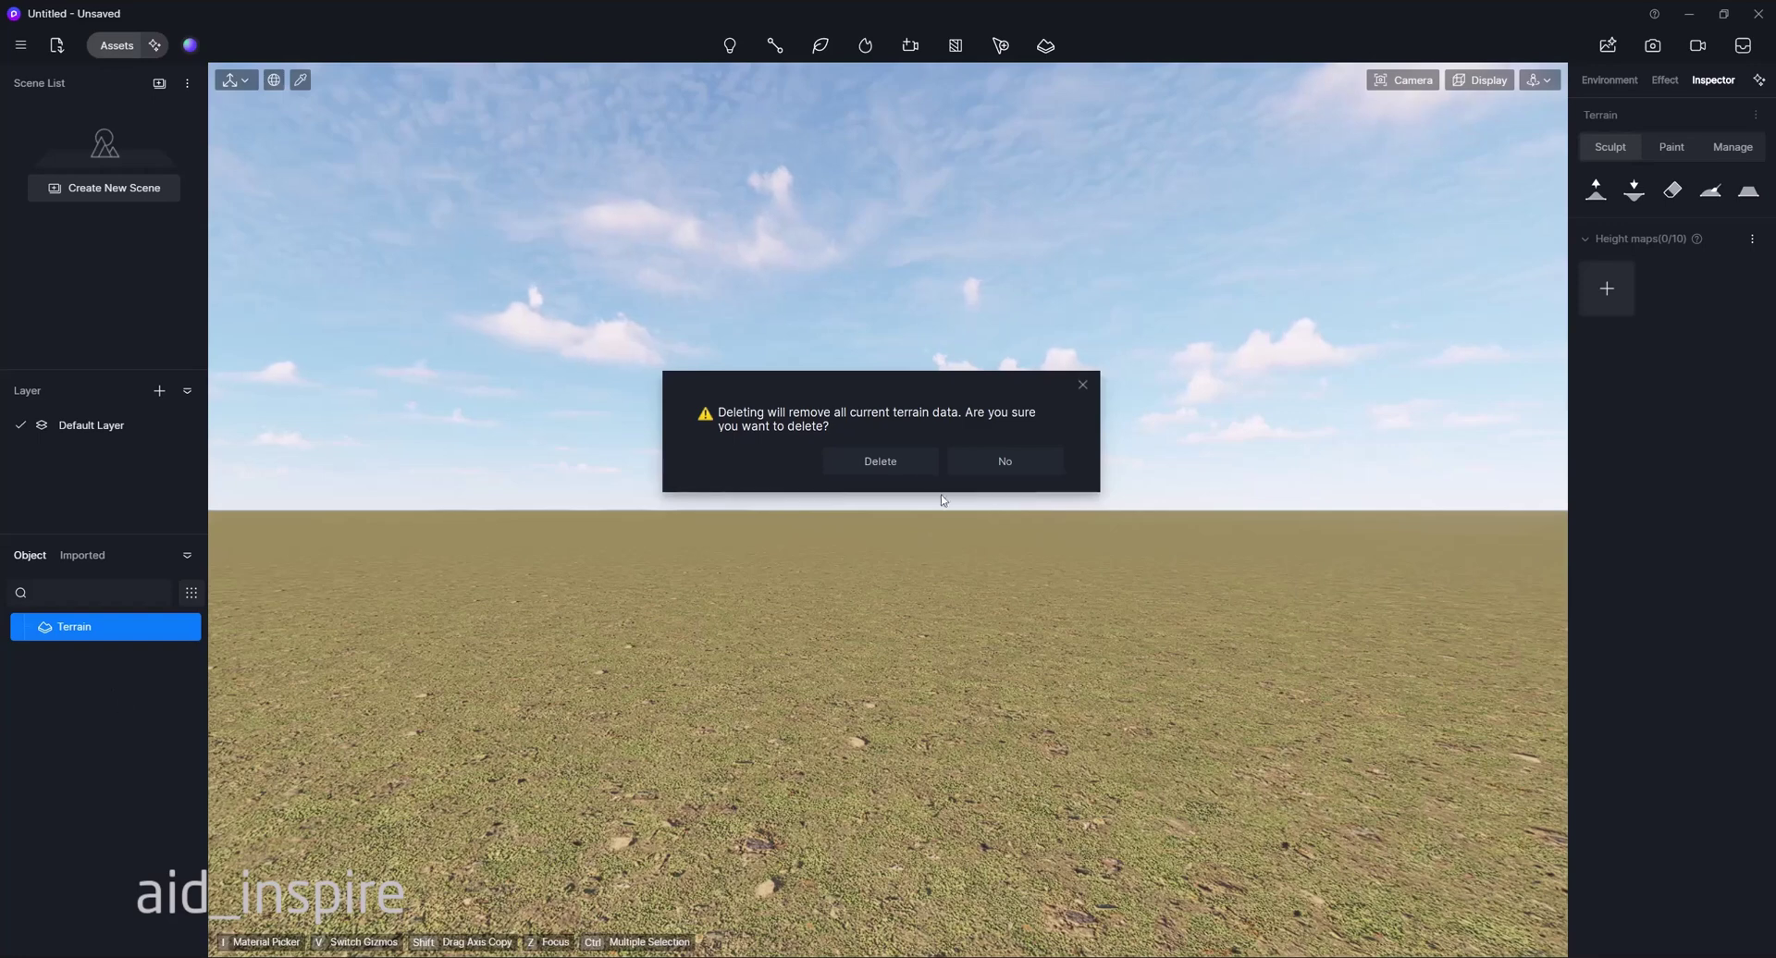
pyautogui.click(895, 460)
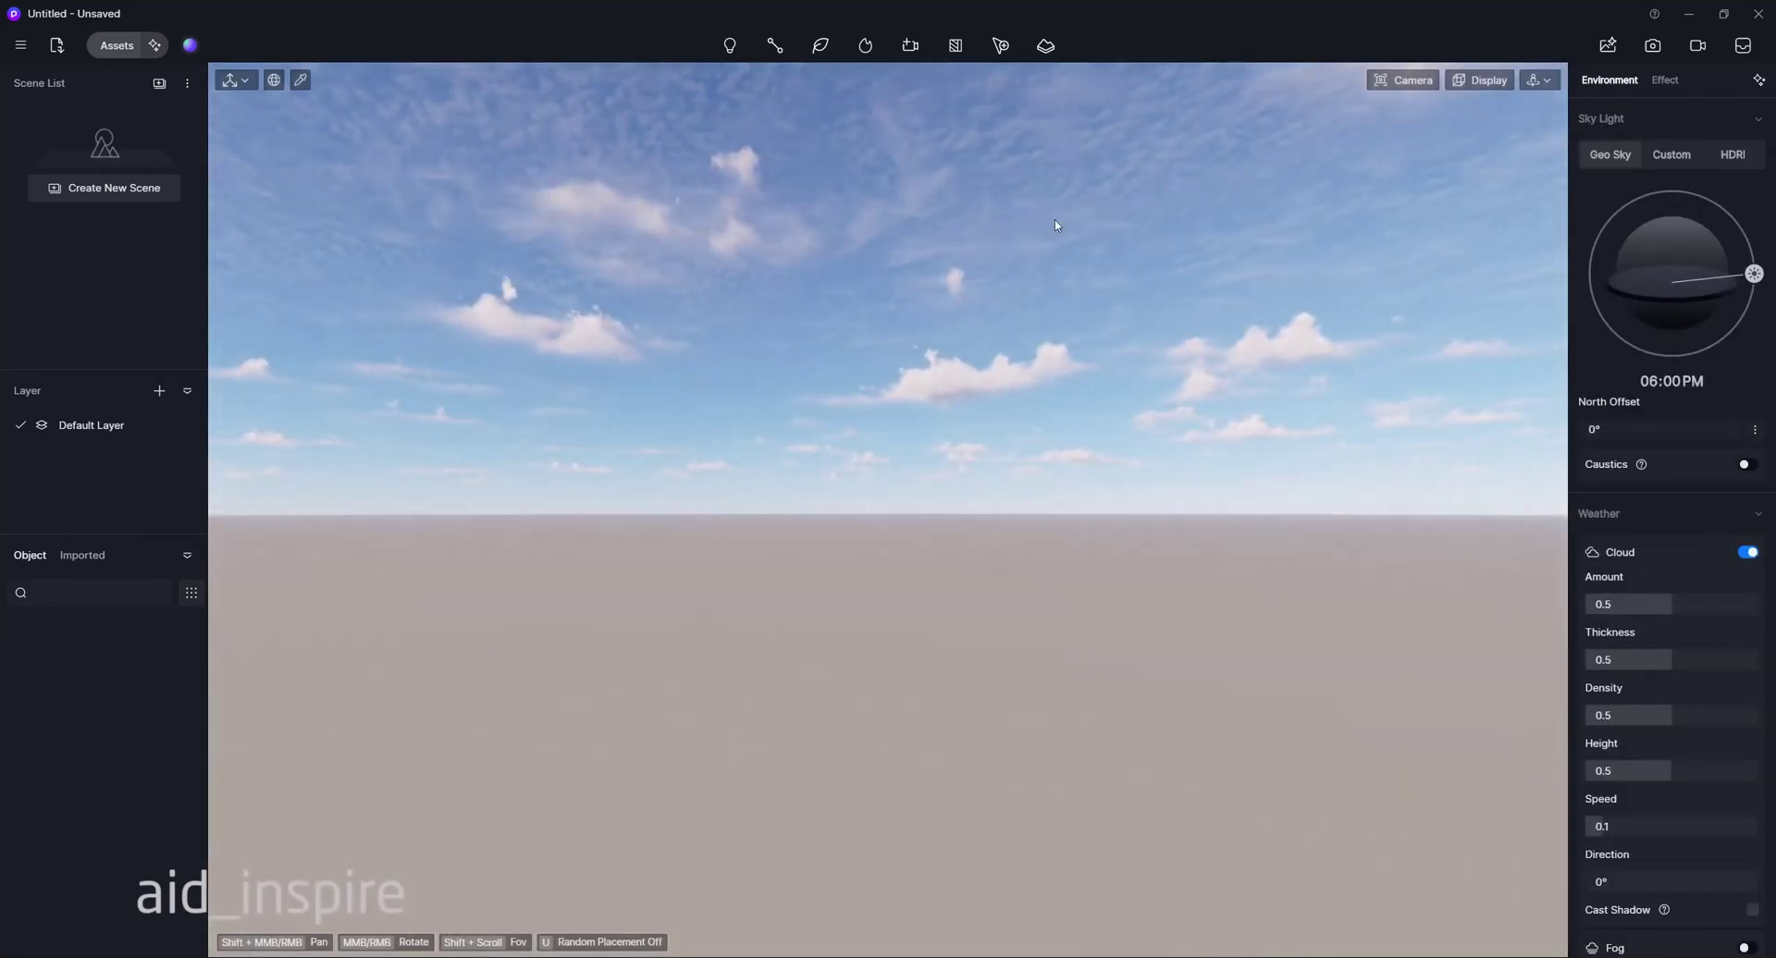
# Create a new terrain and place a Volcano 02 height map on it
pyautogui.click(1043, 49)
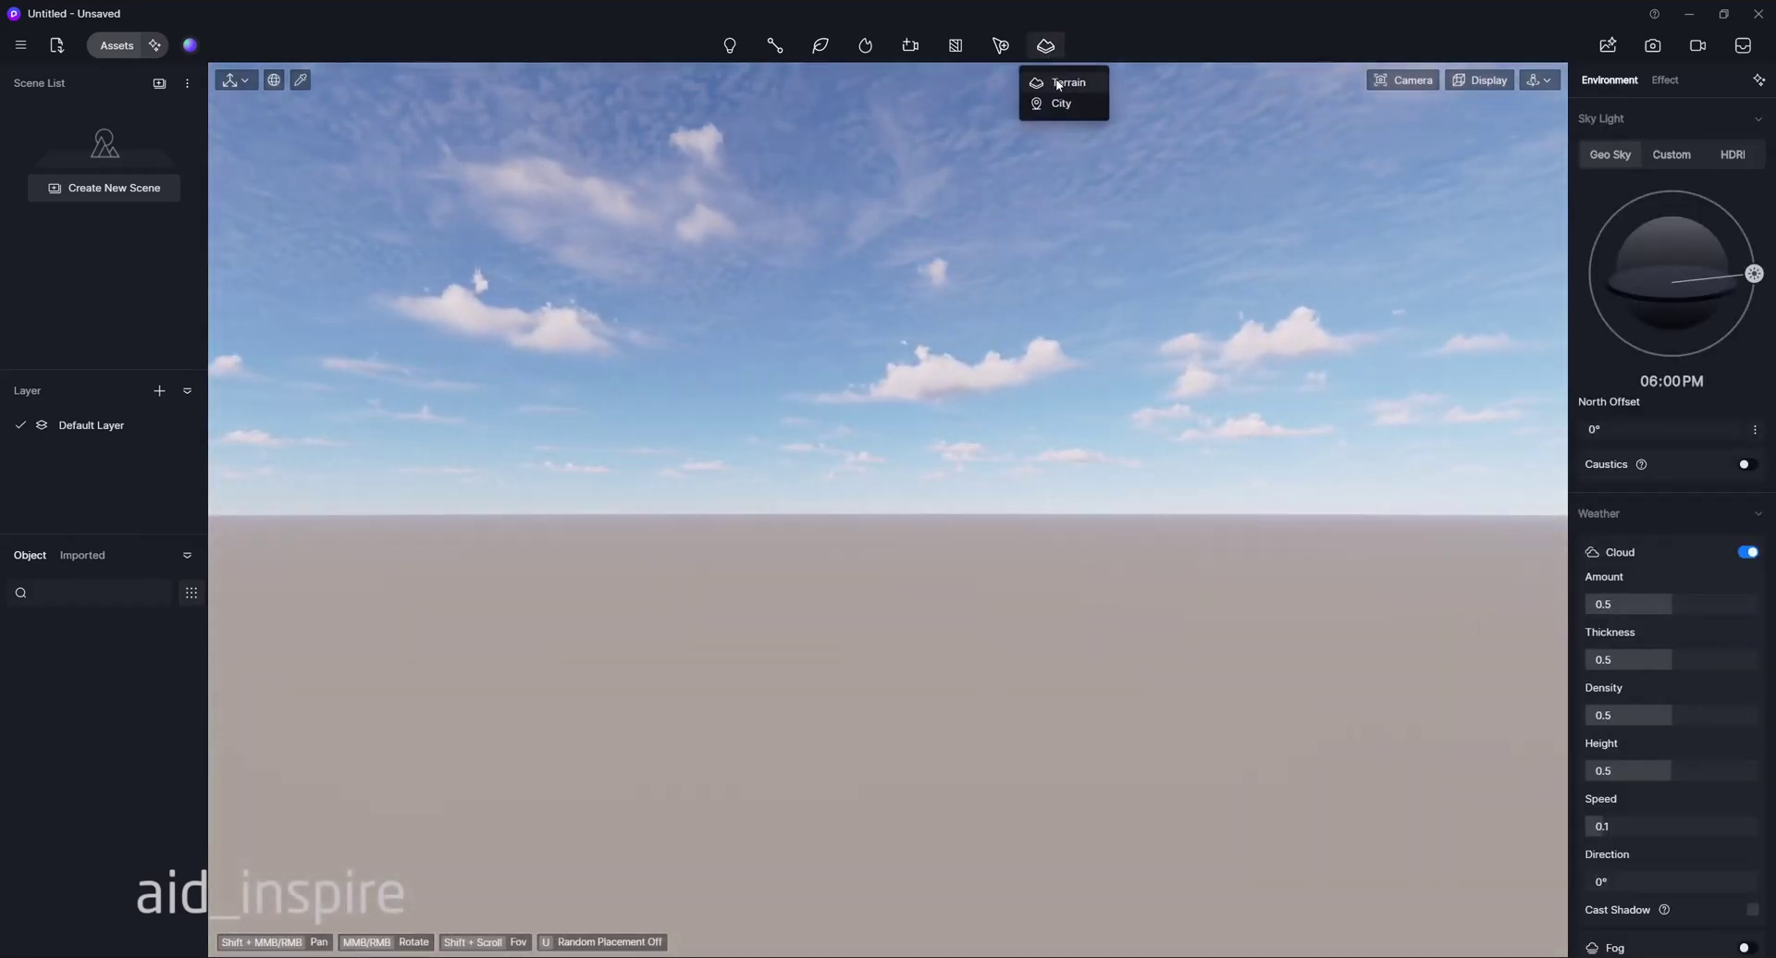
pyautogui.click(1058, 83)
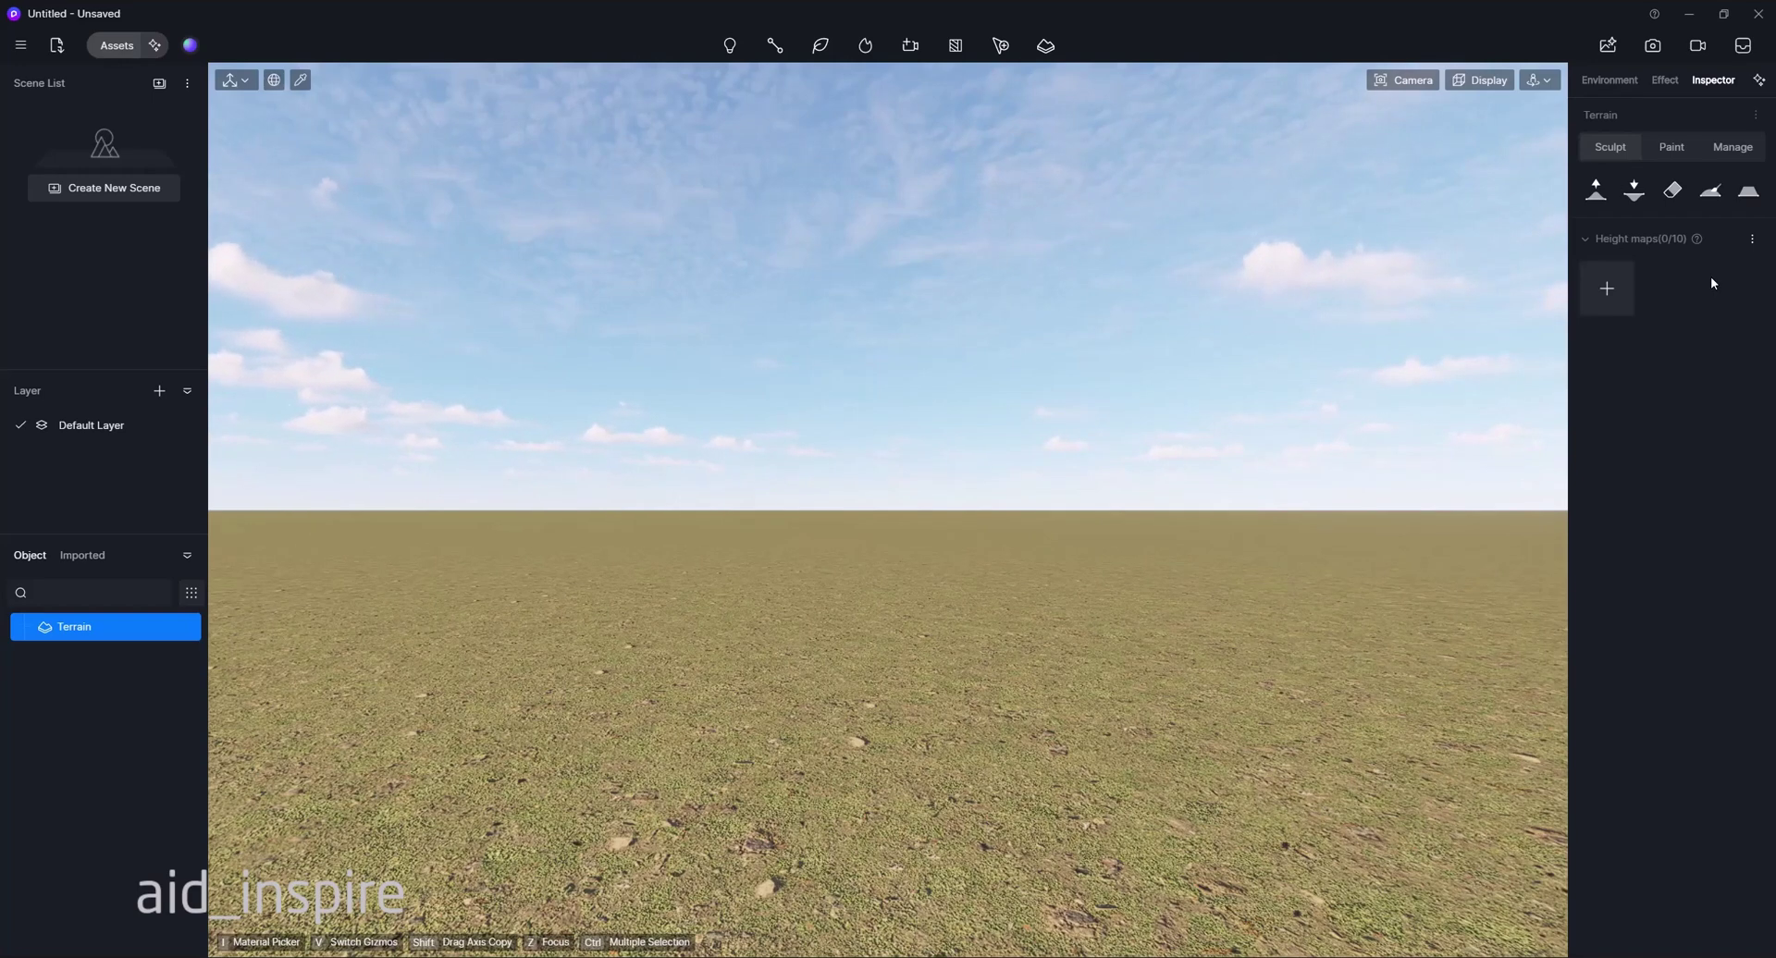
pyautogui.click(1602, 293)
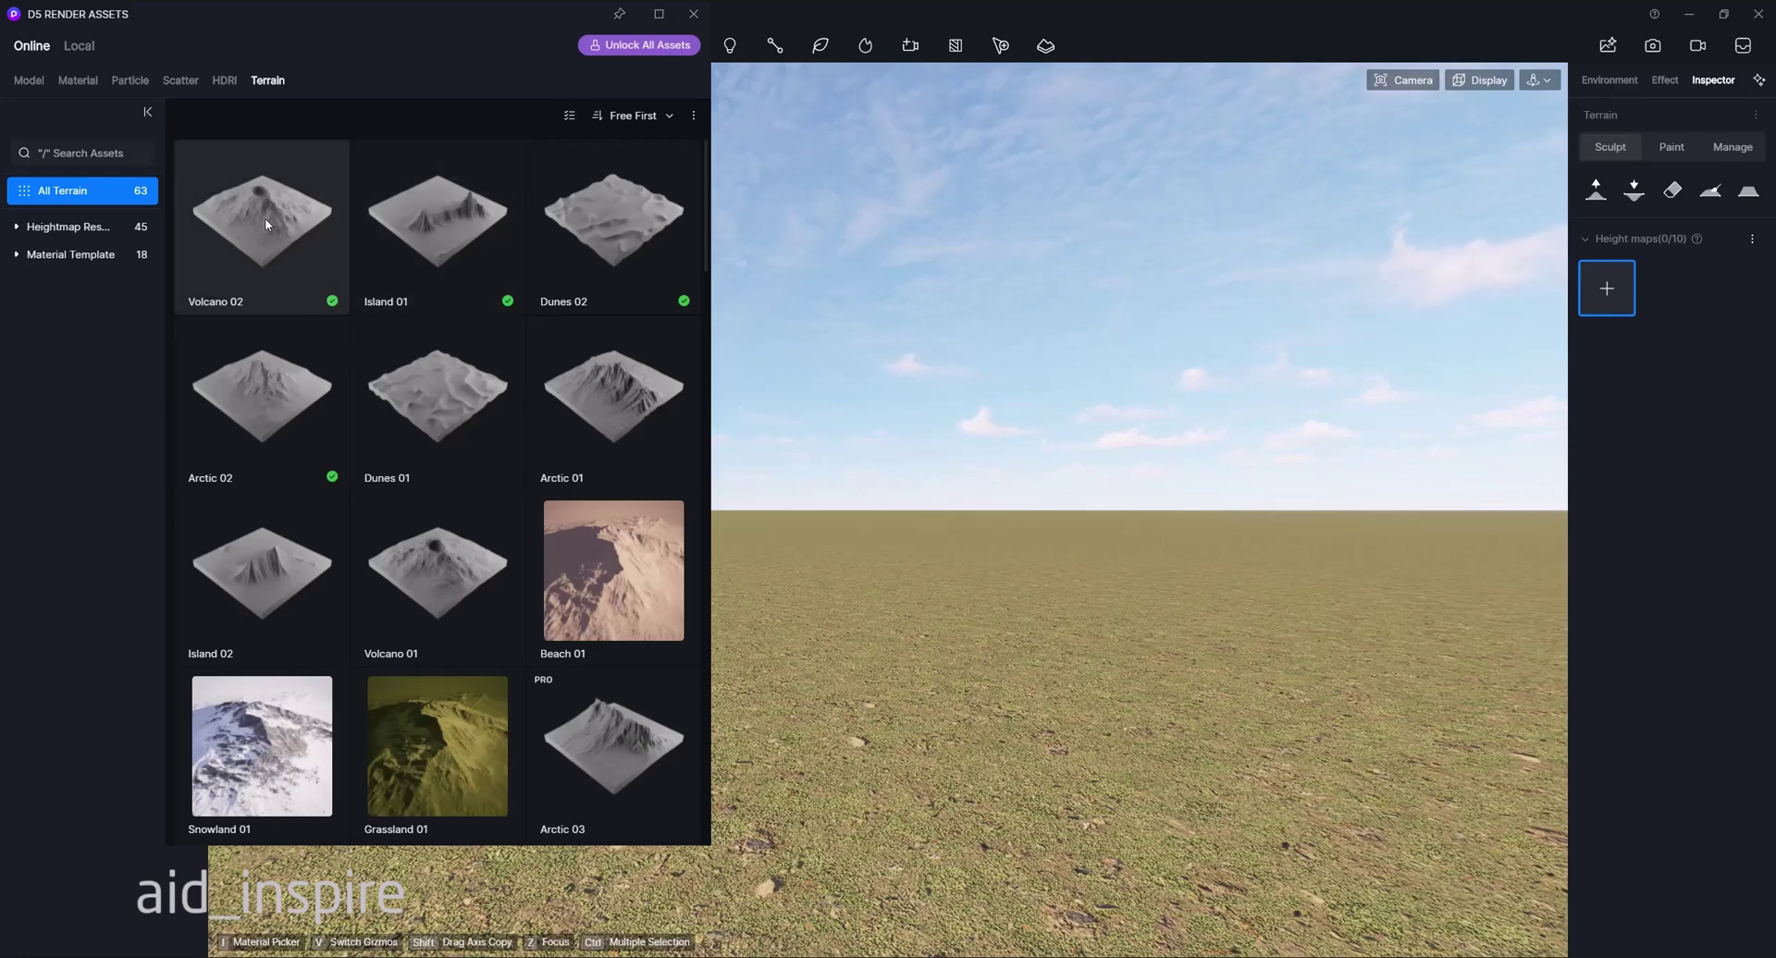
pyautogui.click(266, 243)
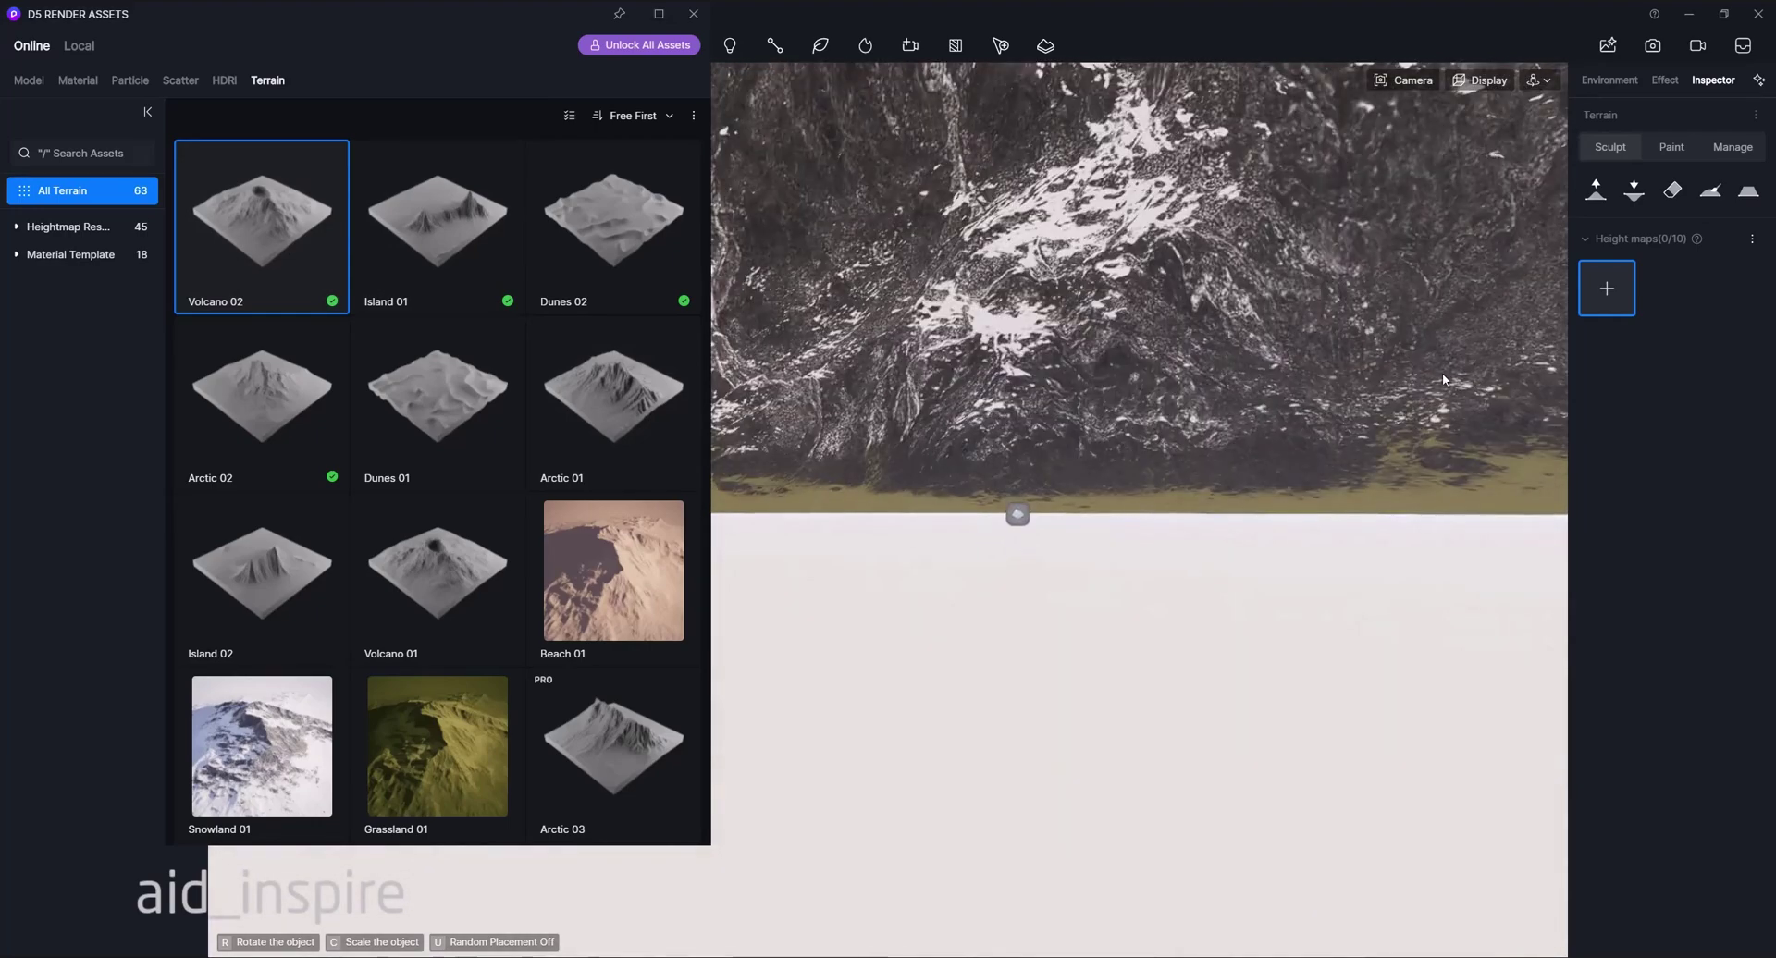
pyautogui.click(973, 544)
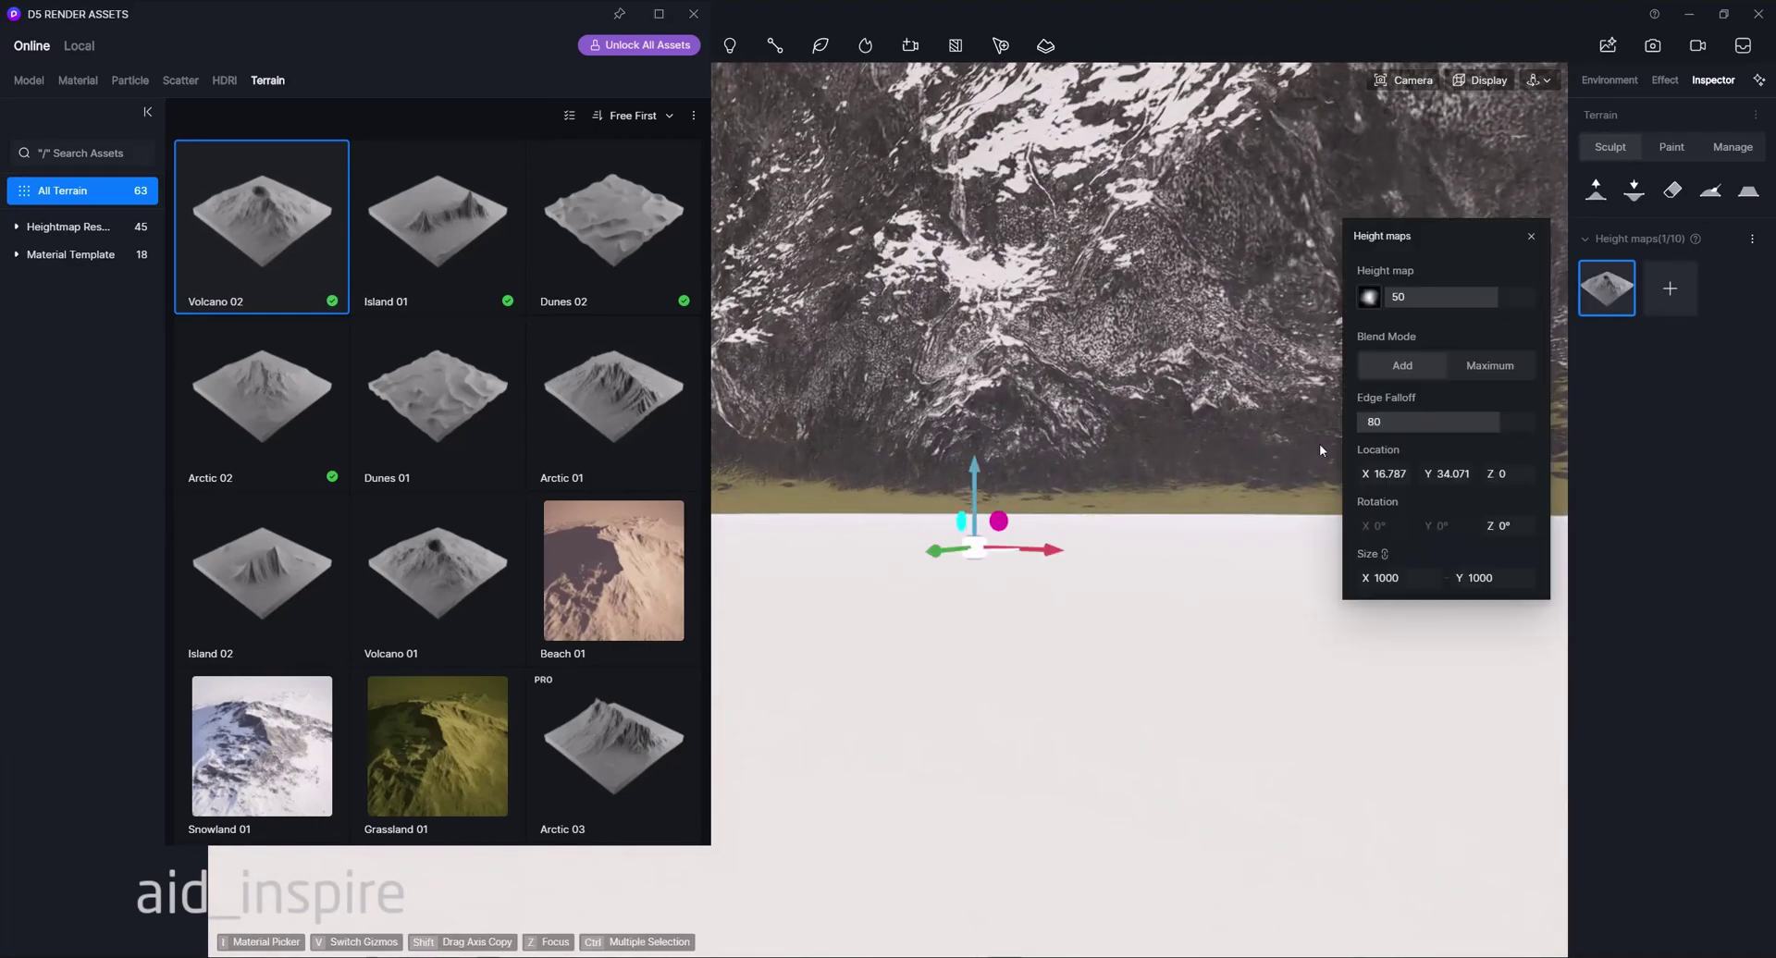
# Switch navigation to Fly at a movement speed of 200 and fly back to frame the whole volcano from above
pyautogui.click(1537, 82)
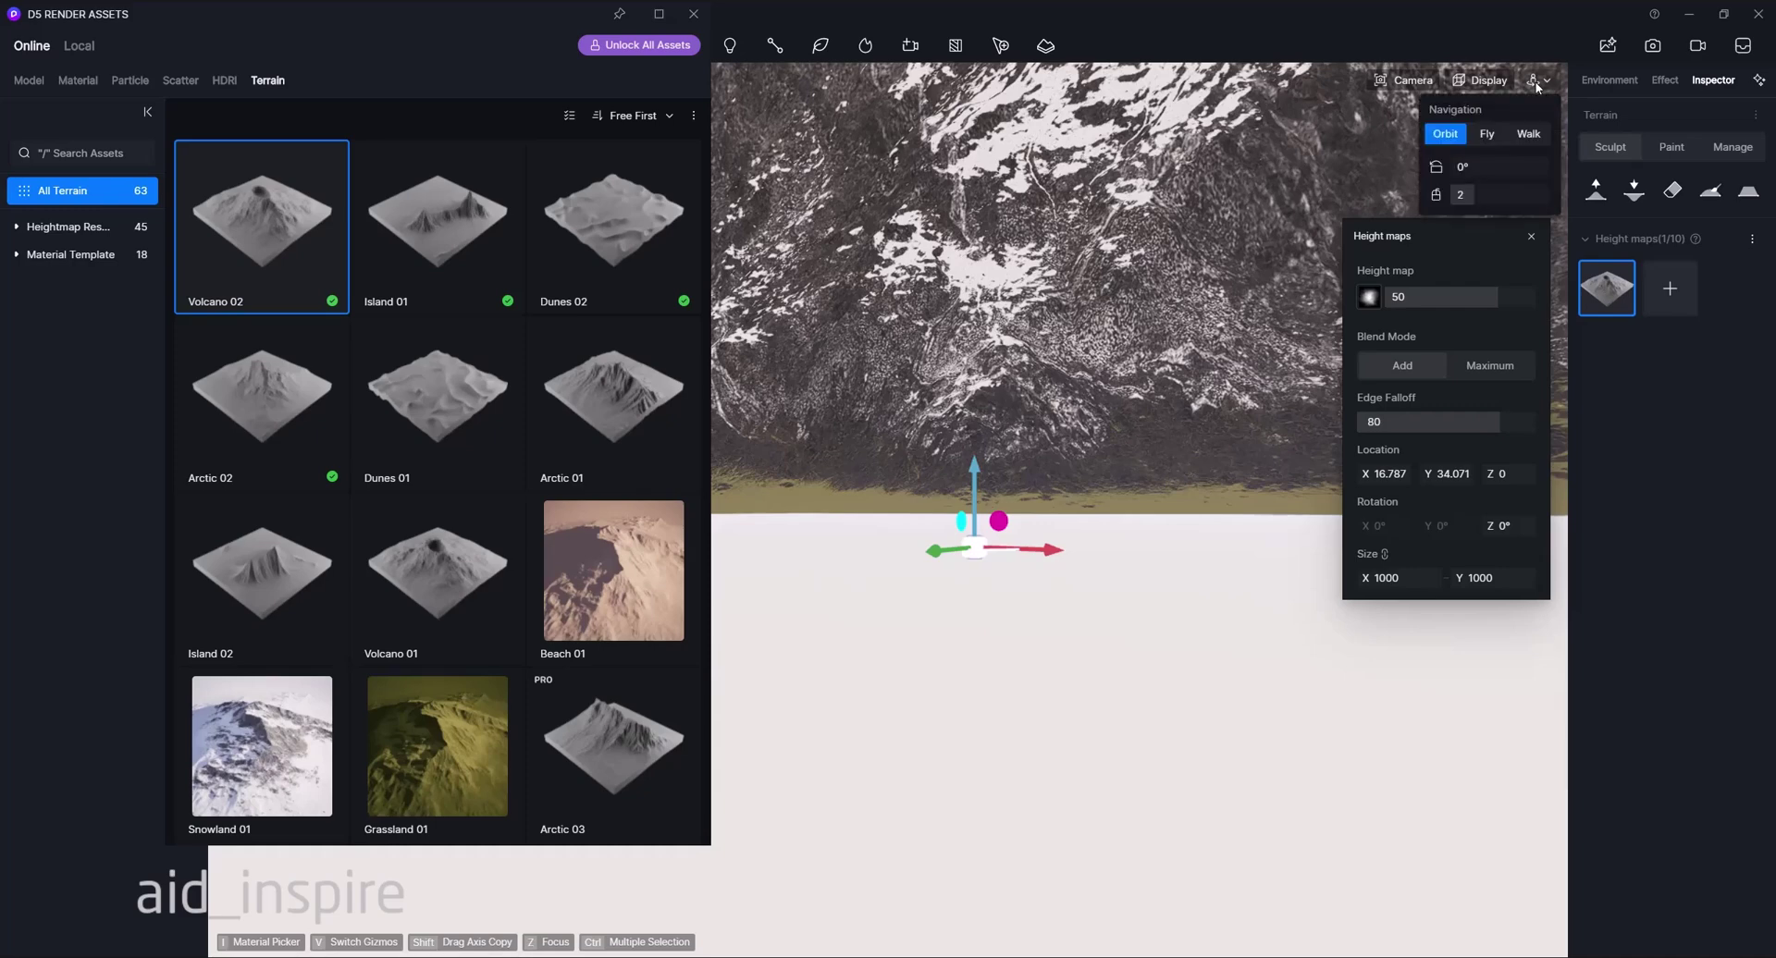
pyautogui.click(1487, 135)
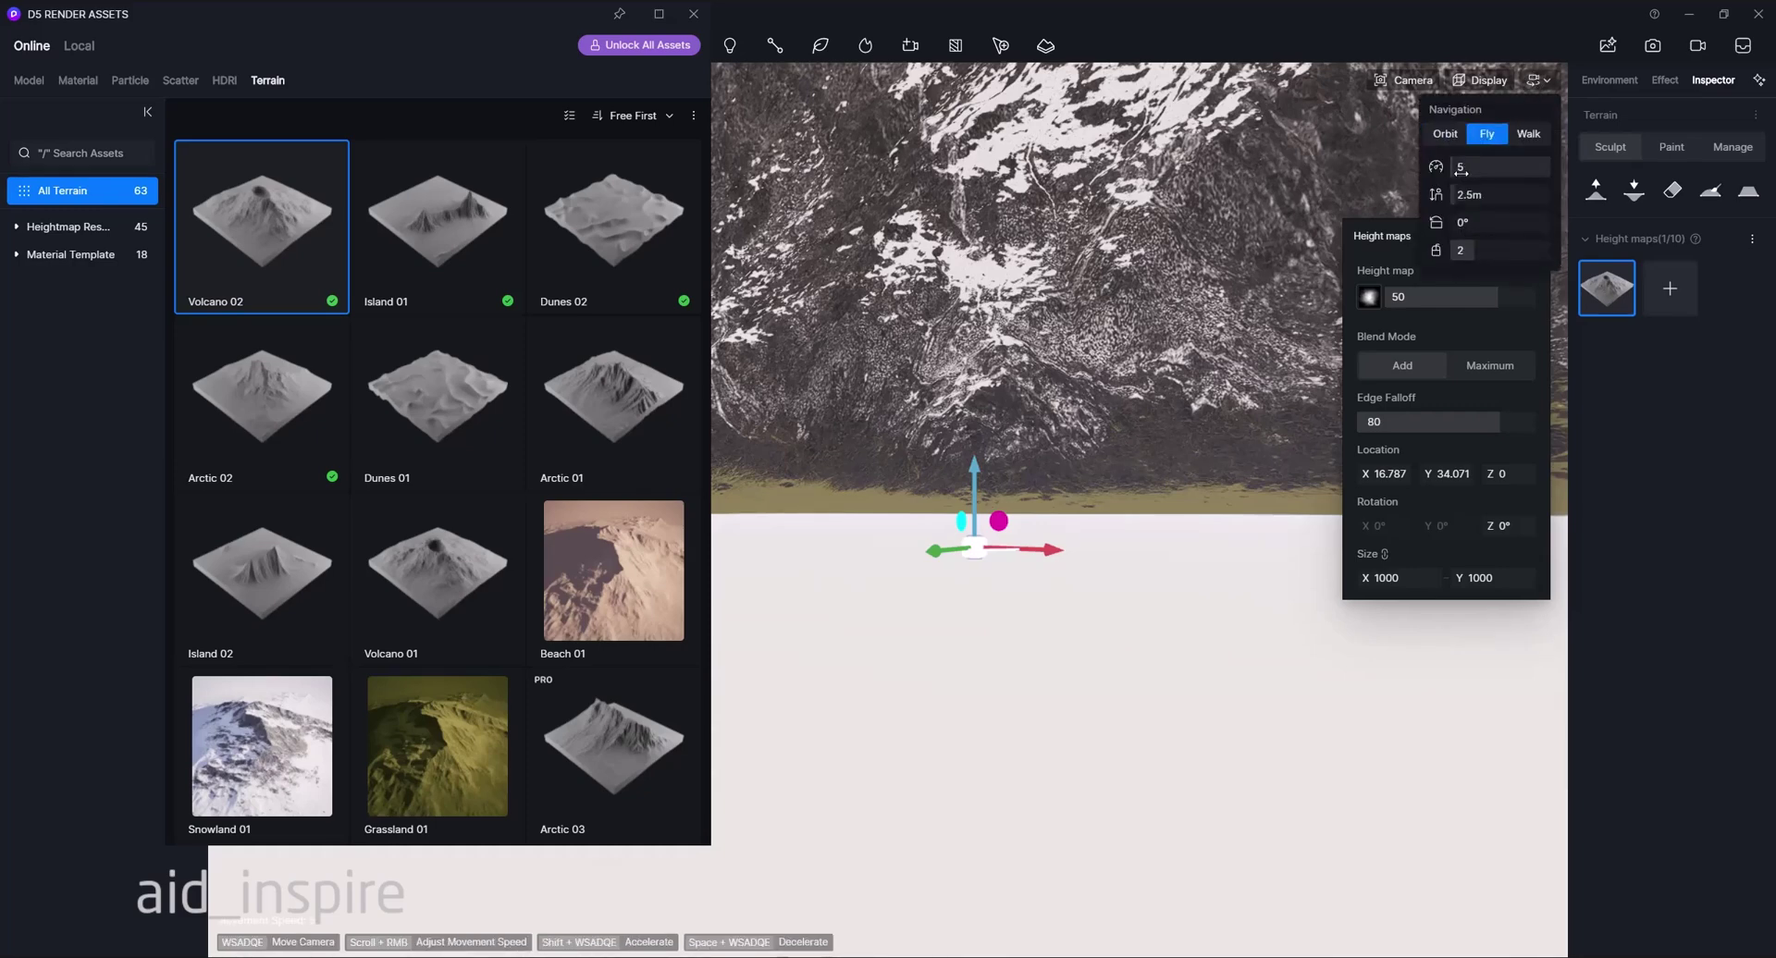
pyautogui.moveTo(1461, 170); pyautogui.dragTo(1563, 174)
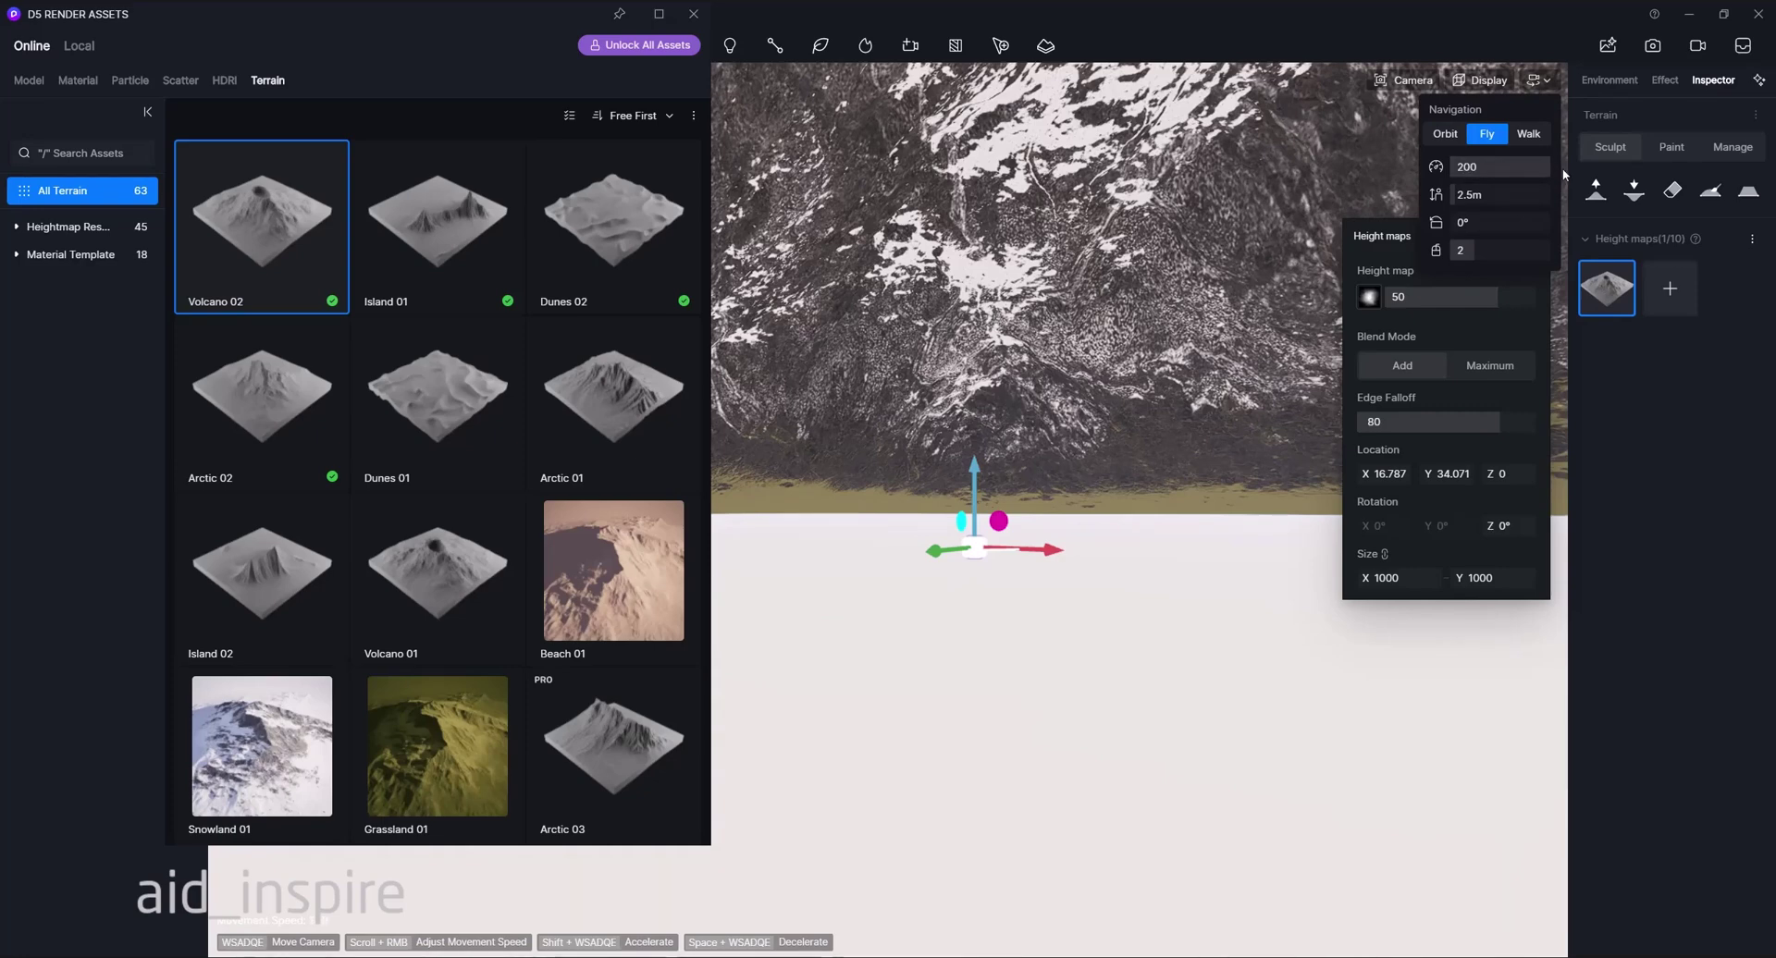
pyautogui.moveTo(942, 375); pyautogui.dragTo(1018, 380, button='right')
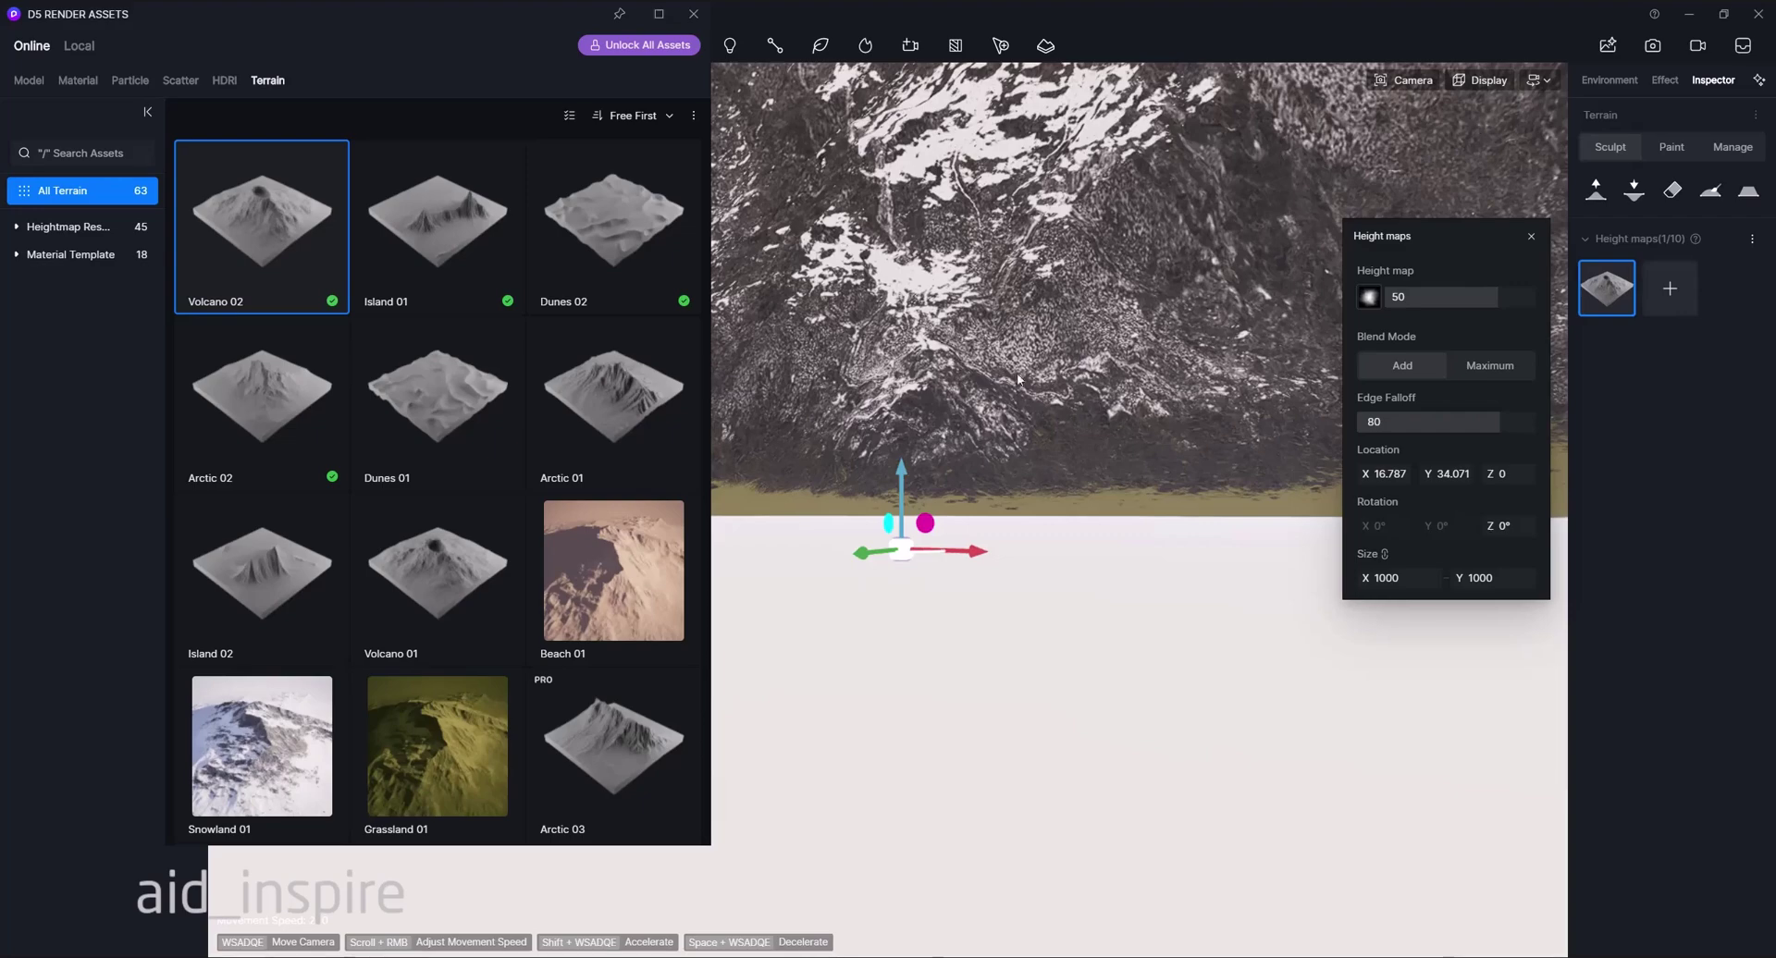
pyautogui.moveTo(1077, 429); pyautogui.dragTo(1323, 786, button='right')
pyautogui.press('s')
pyautogui.press('s')
pyautogui.press('a')
pyautogui.press('e')
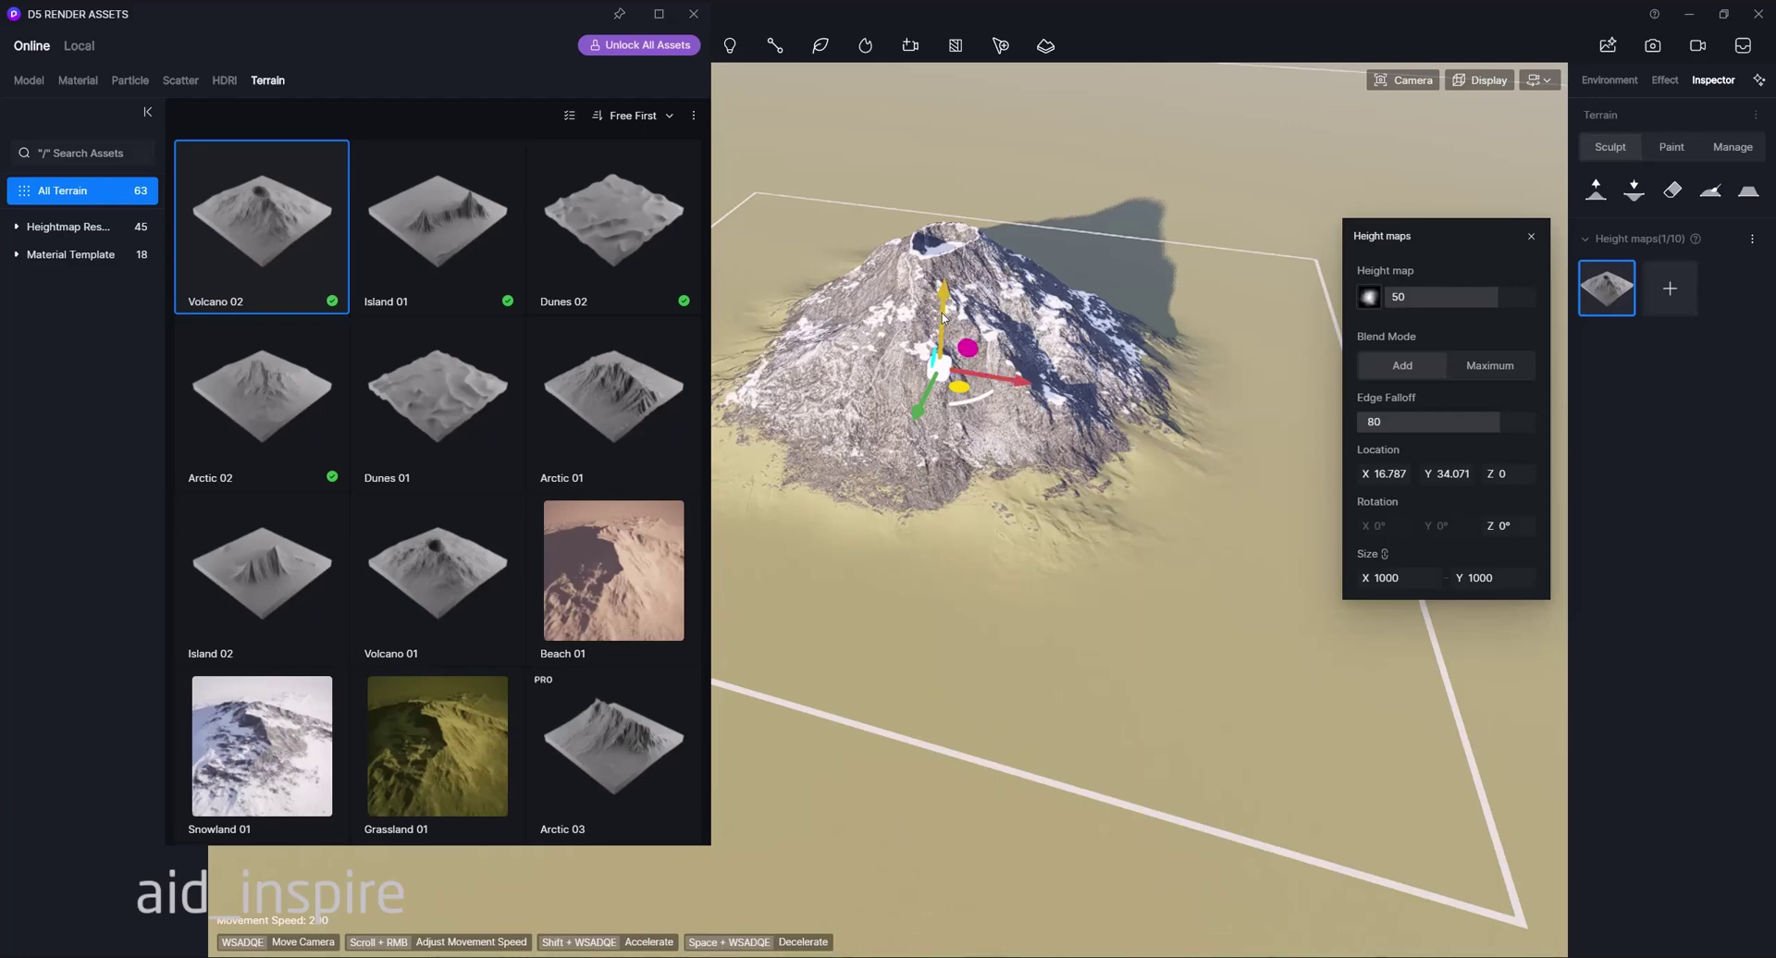
# Raise the volcano height map to Z 10.099 and set its height map value to 49
pyautogui.moveTo(942, 313); pyautogui.dragTo(941, 348)
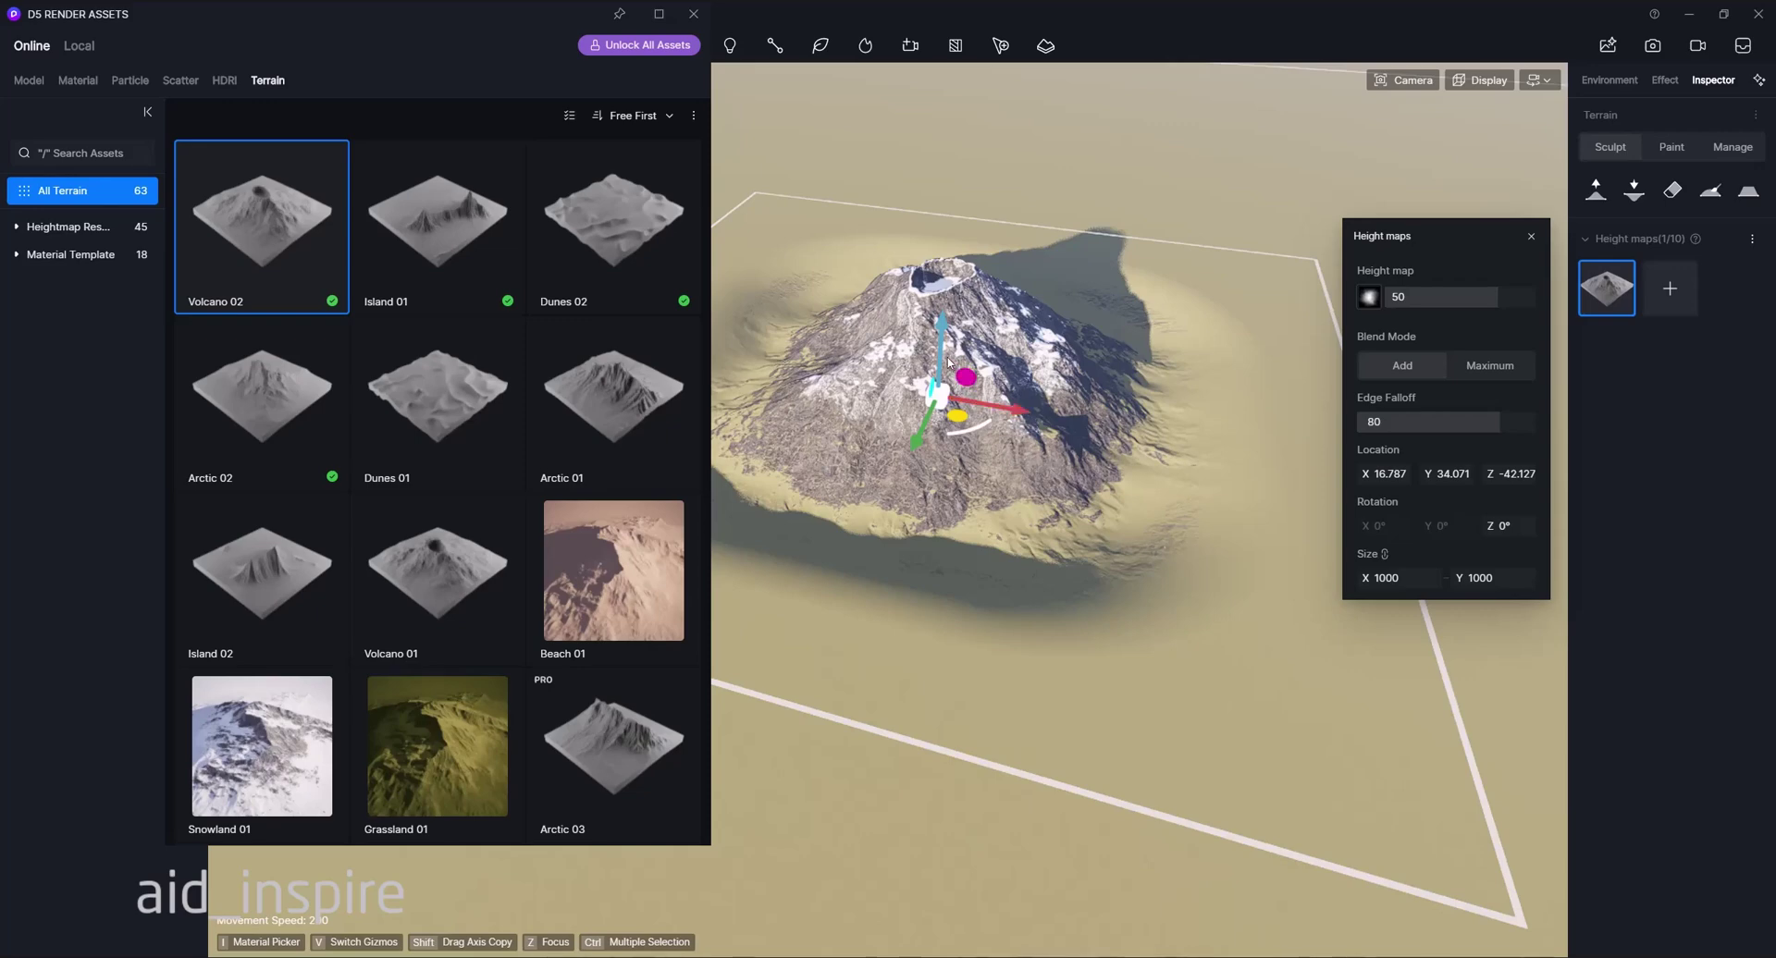
pyautogui.moveTo(941, 361); pyautogui.dragTo(939, 317)
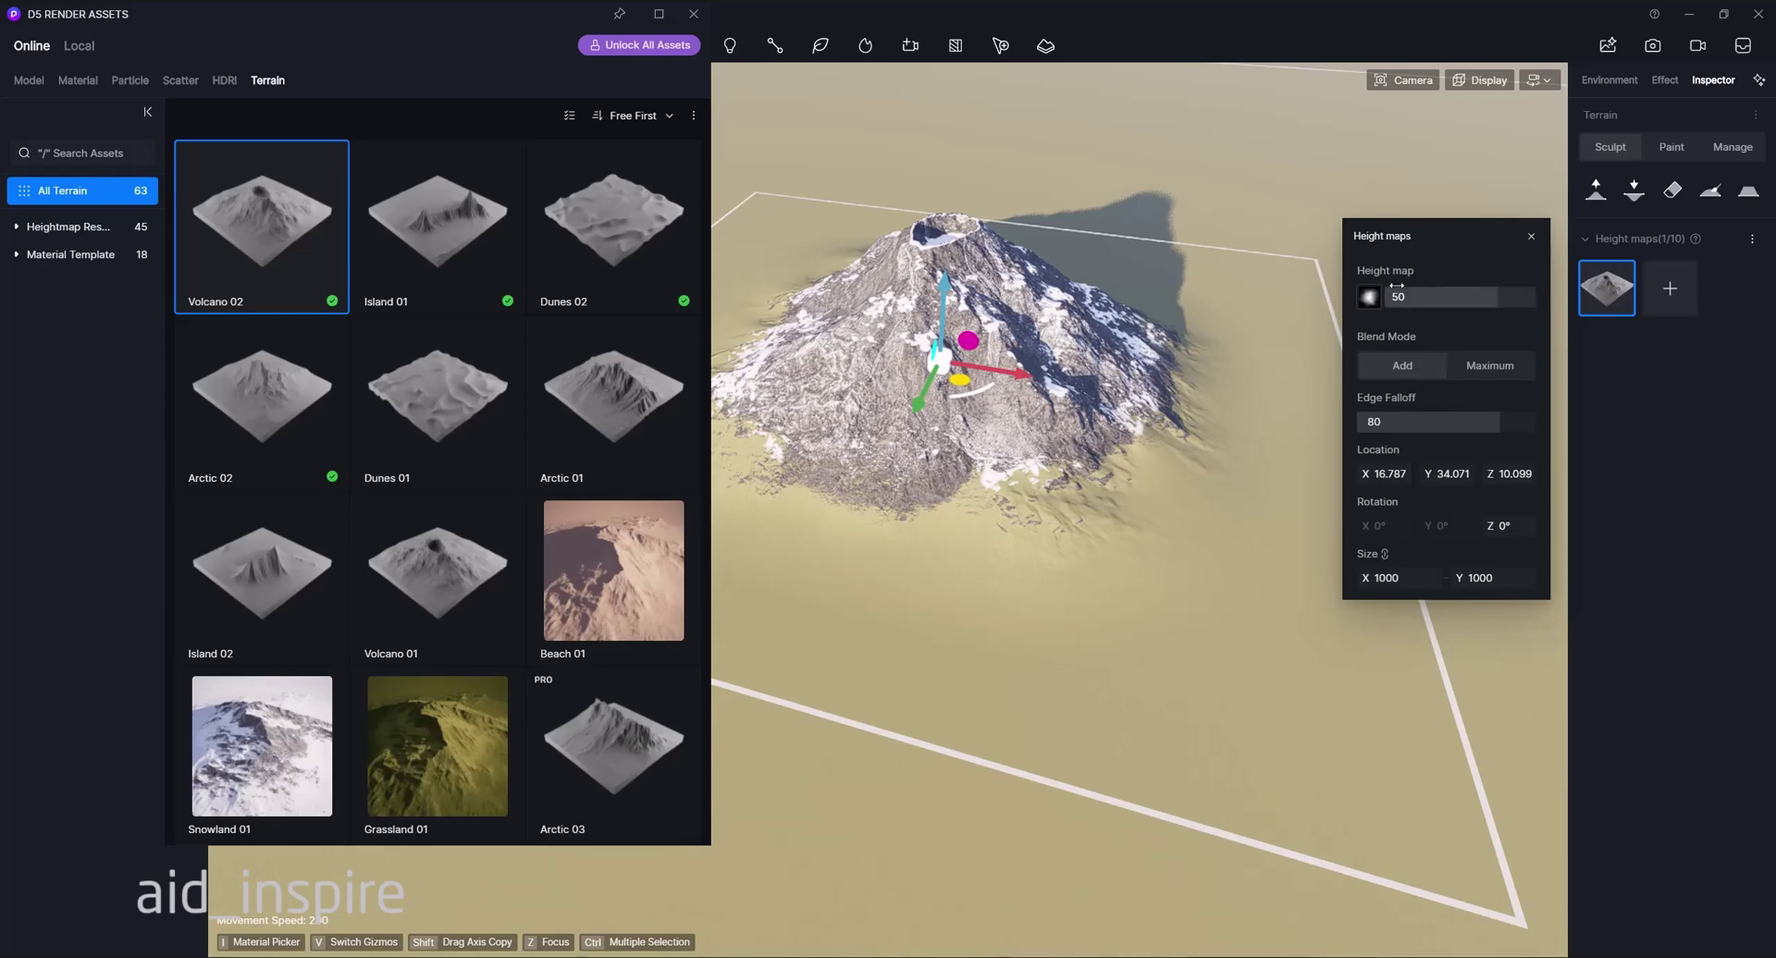
pyautogui.moveTo(1397, 287); pyautogui.dragTo(1483, 299)
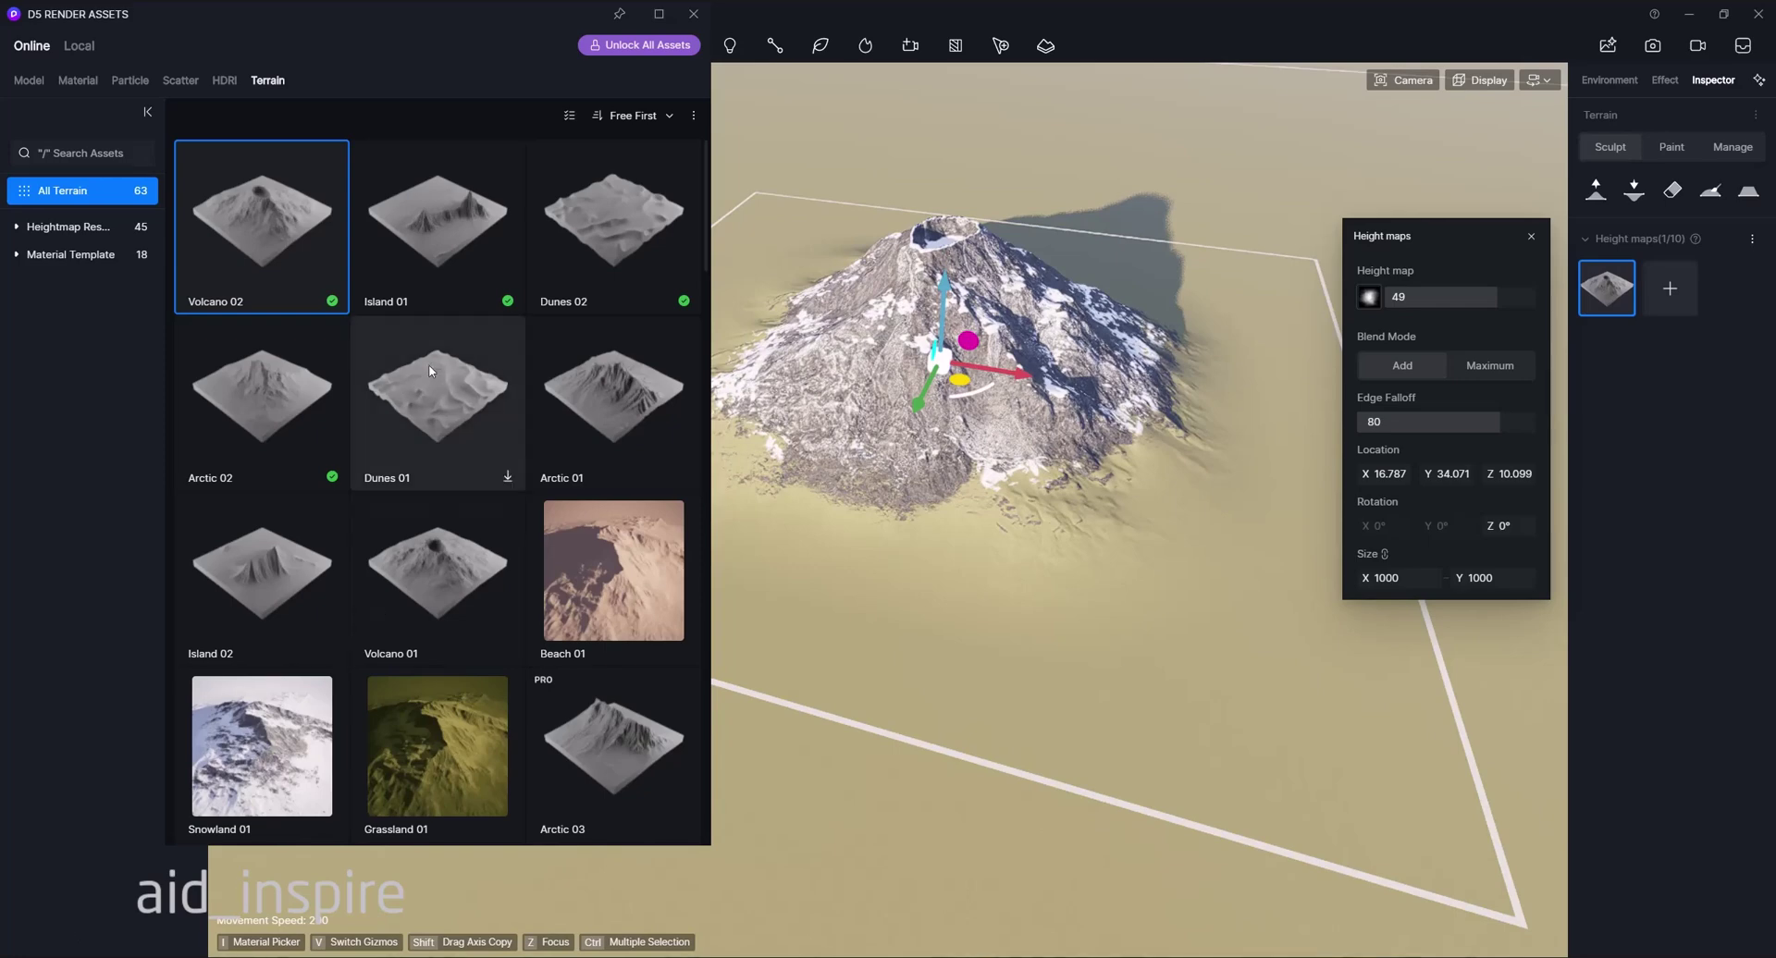
# Place an Island 01 height map at about X -386, Y 221 and an Arctic 02 height map at about X 75, Y -338
pyautogui.click(429, 270)
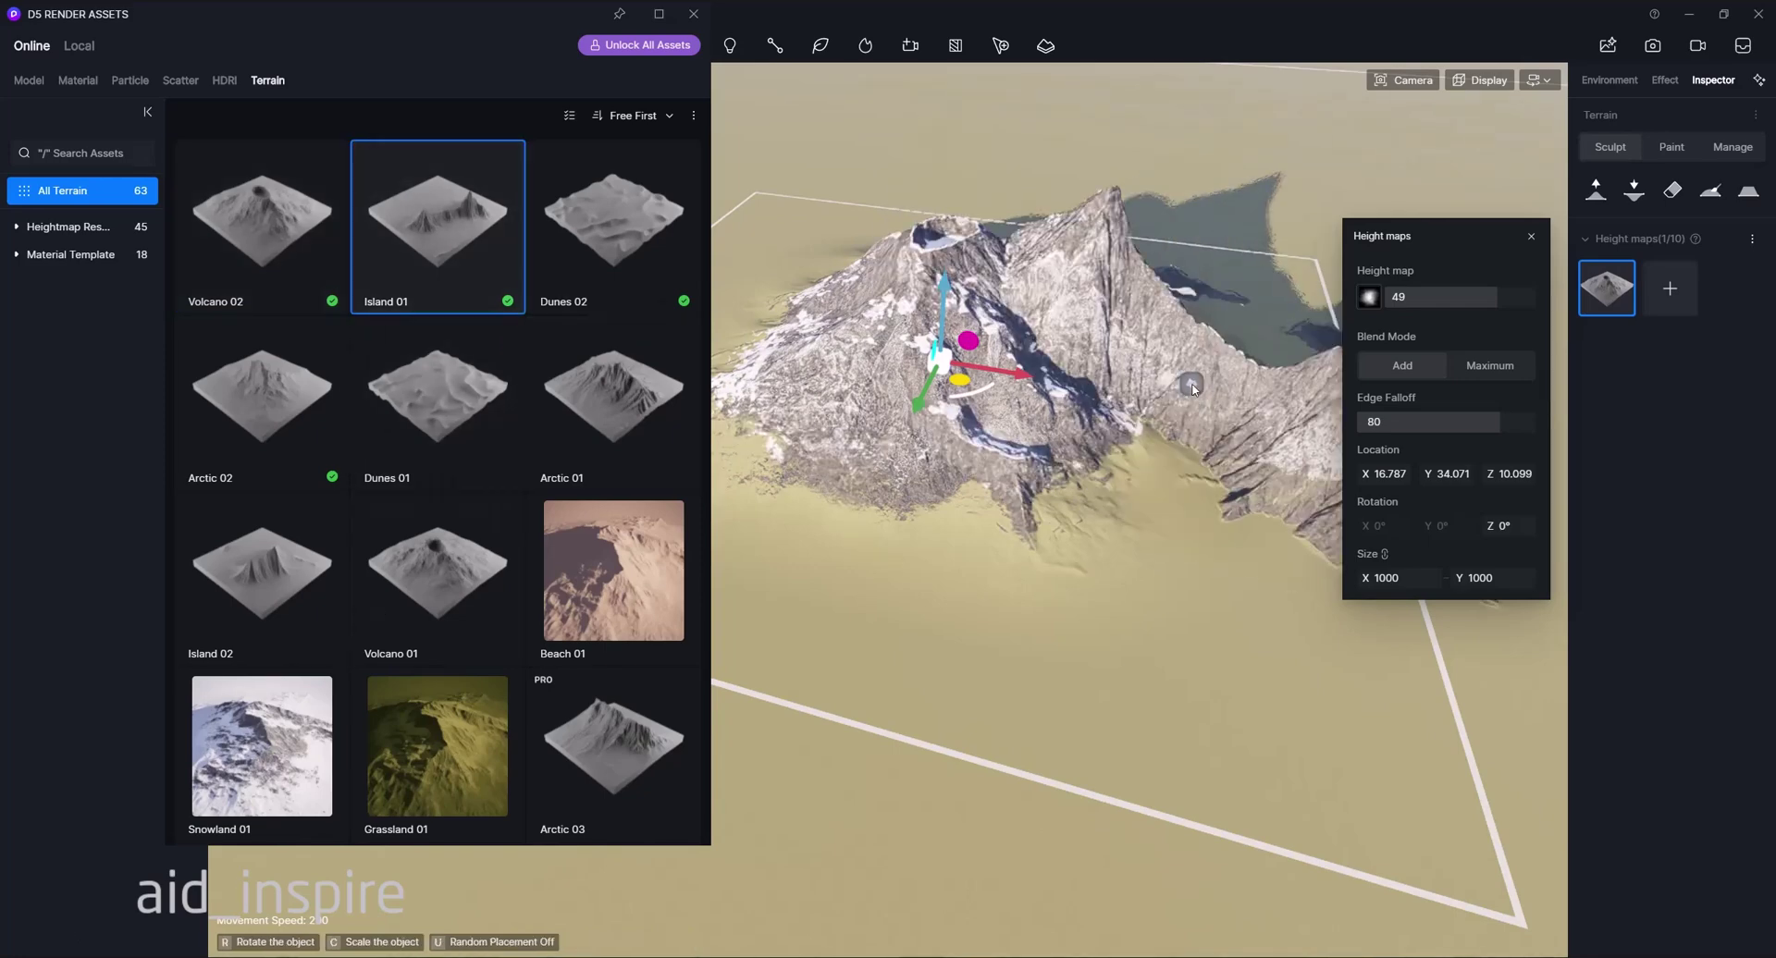
pyautogui.click(1271, 348)
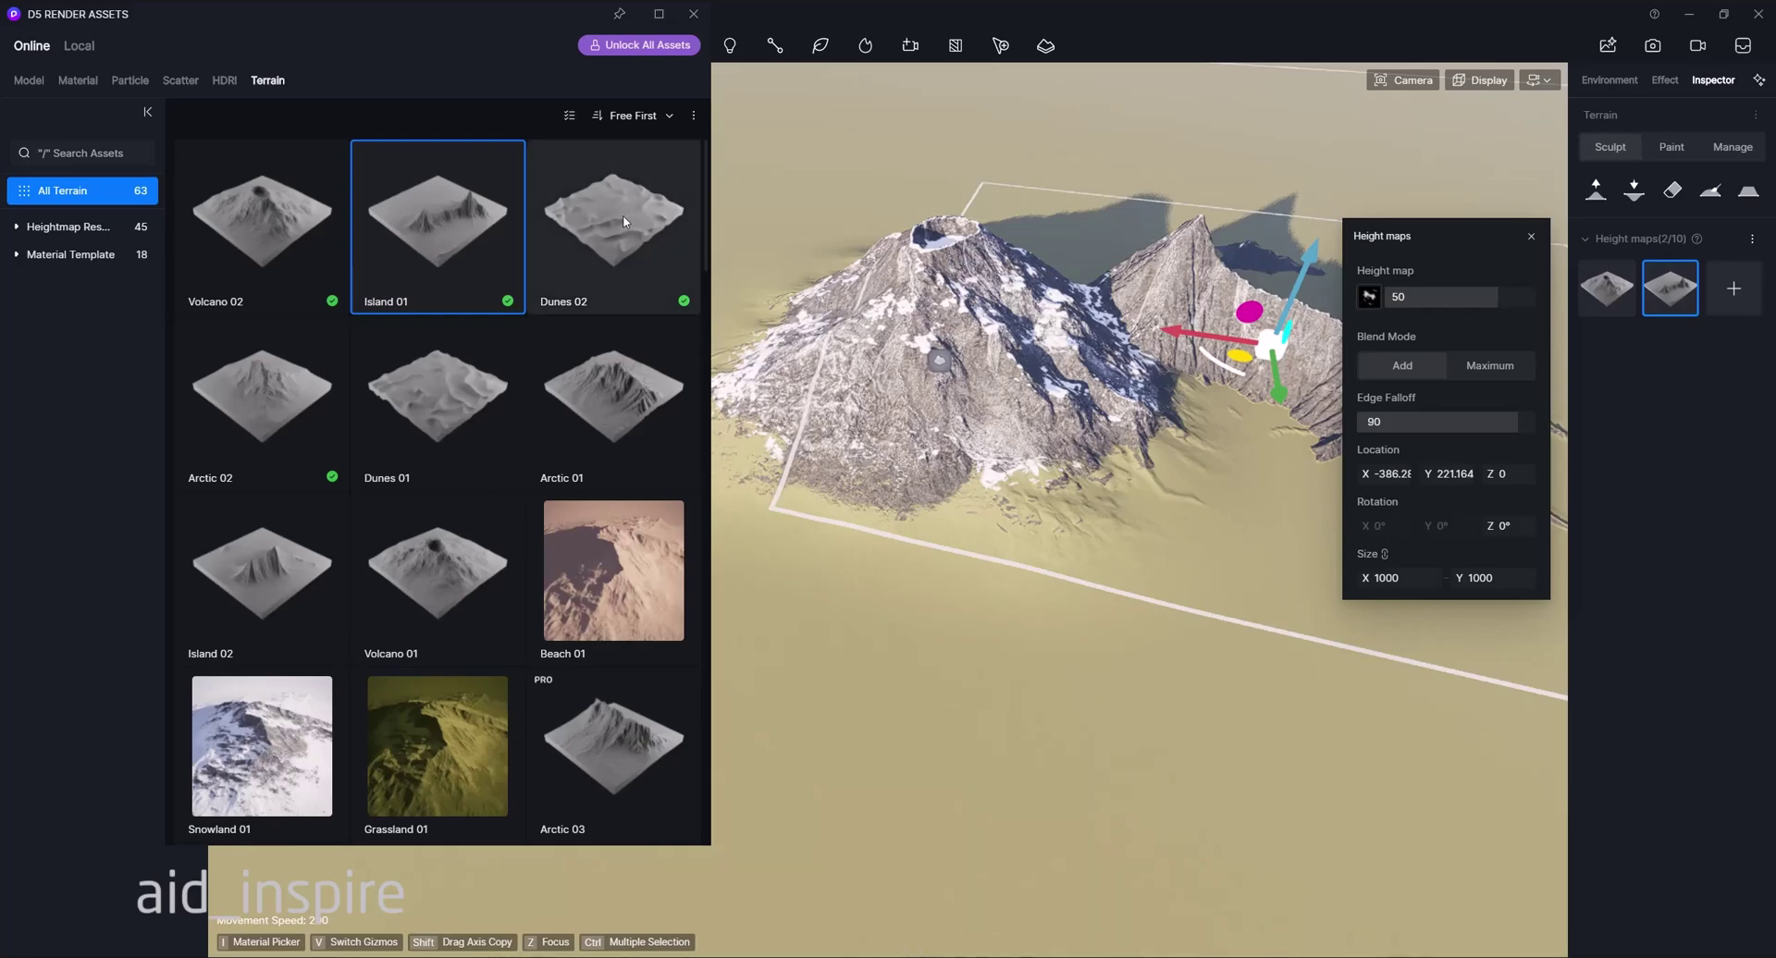
pyautogui.click(264, 396)
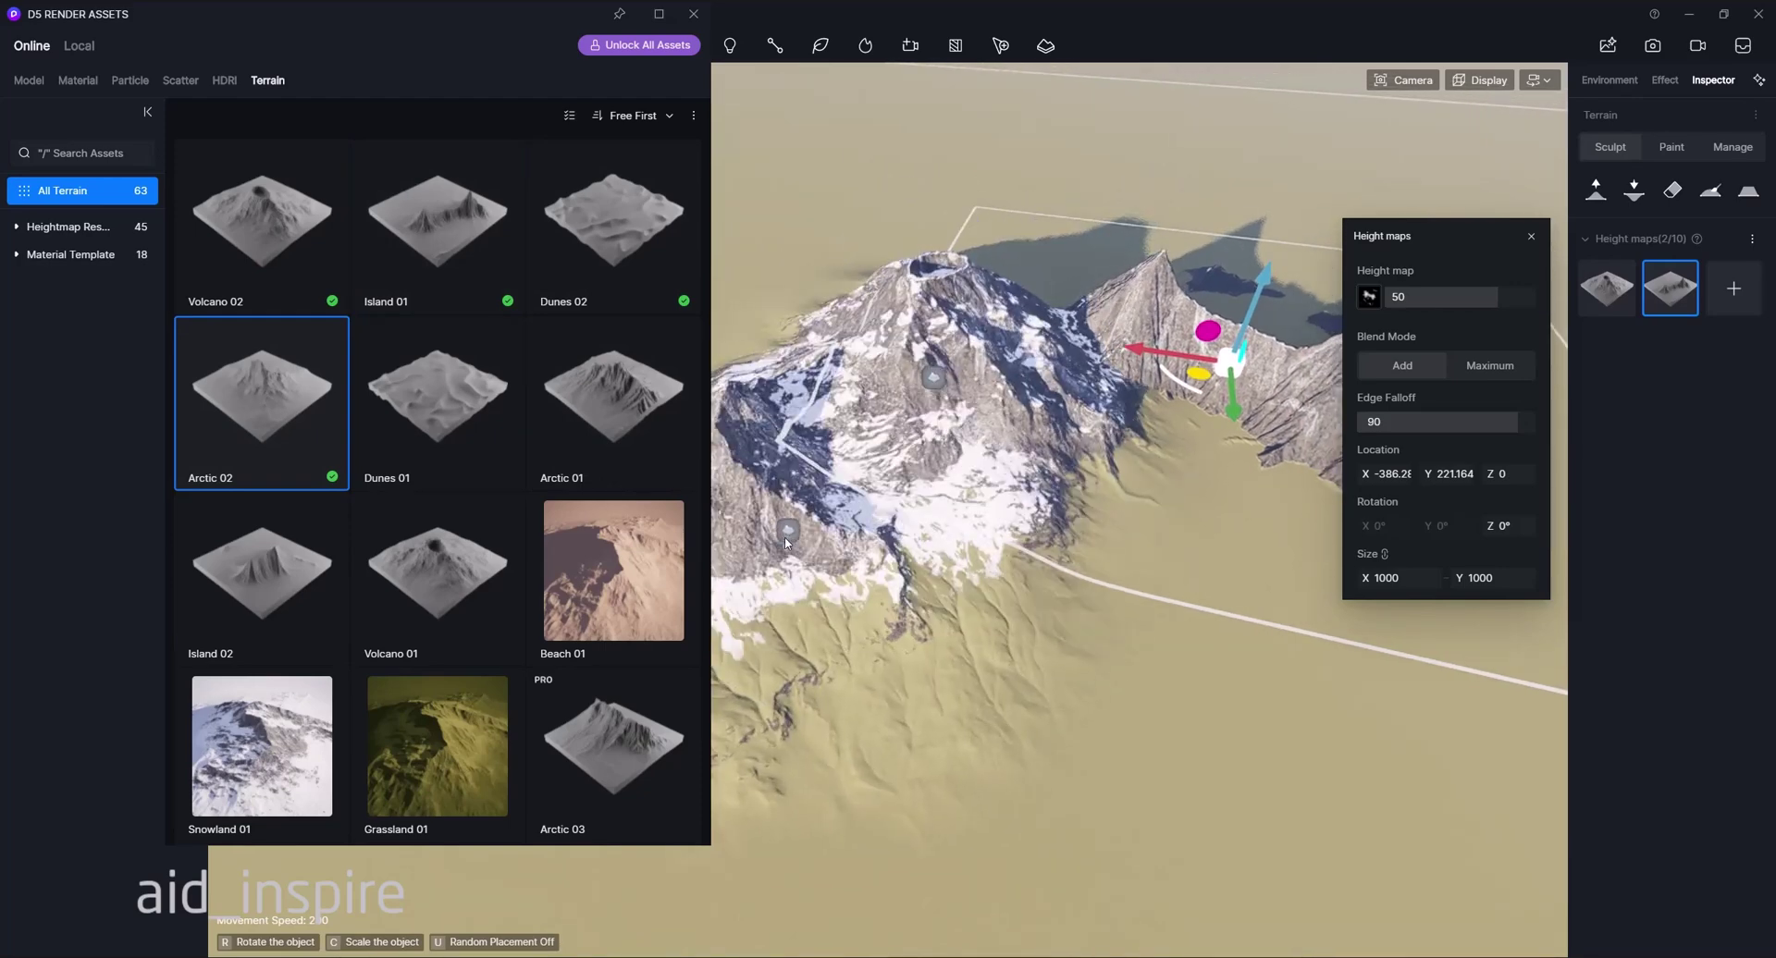
pyautogui.click(791, 566)
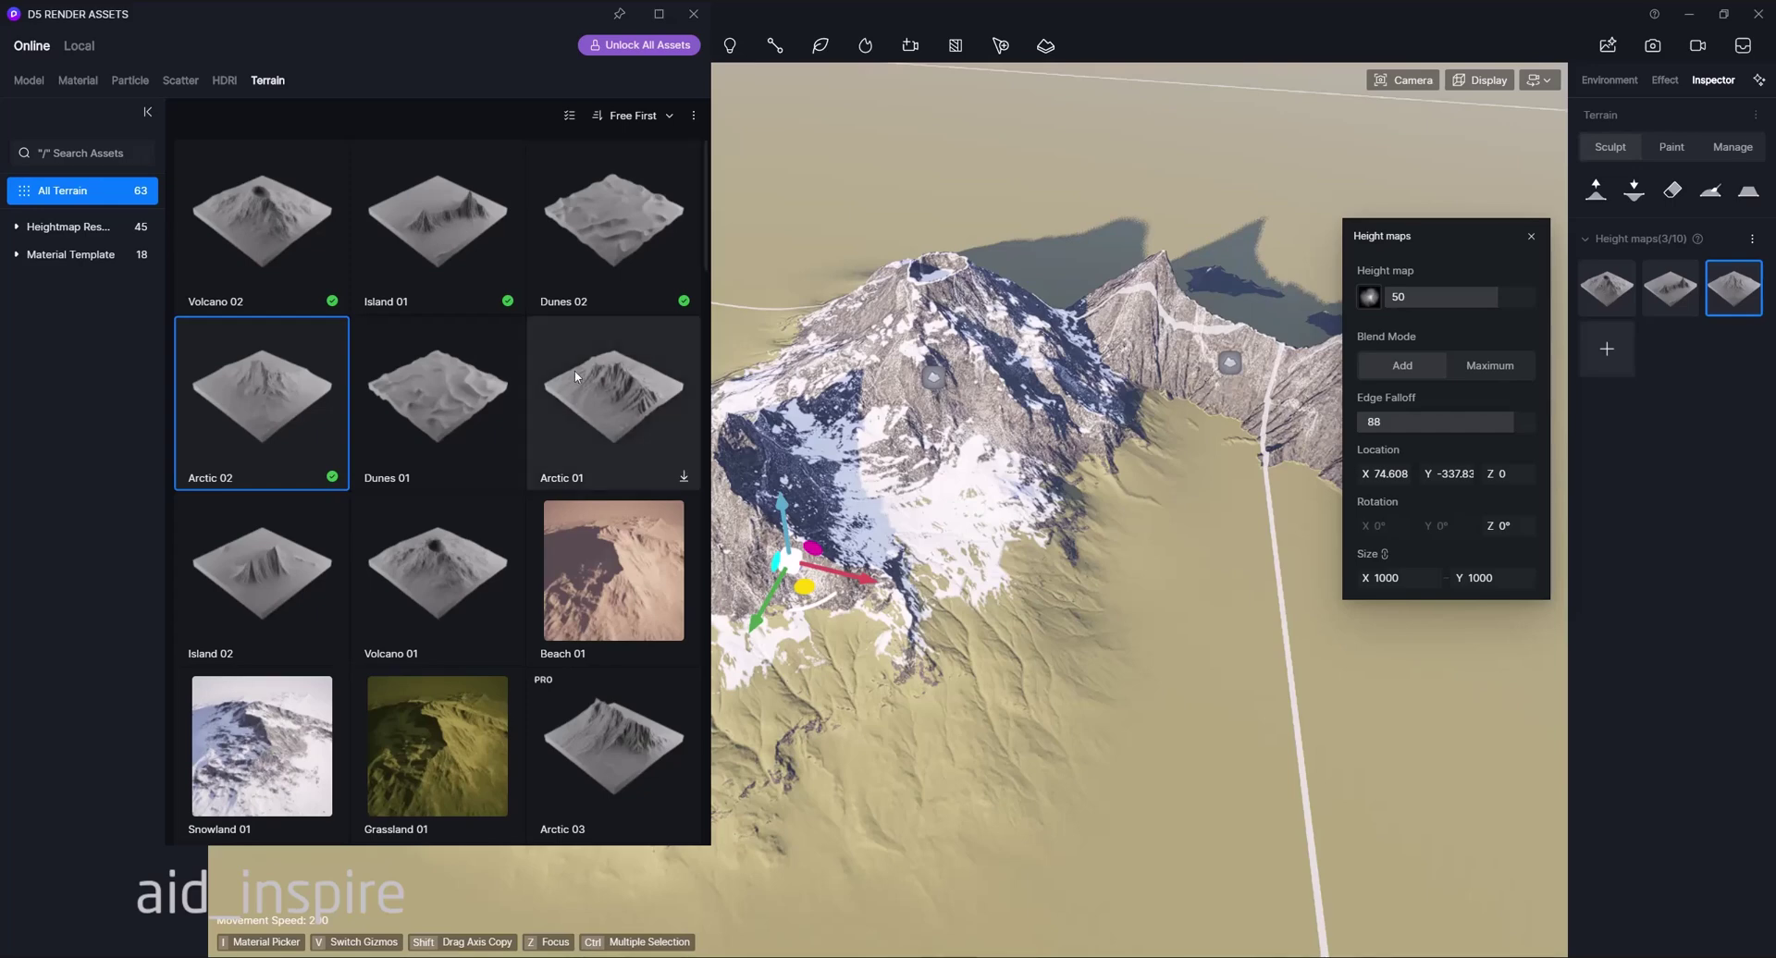
# Download the Dunes 01 asset and place a Dunes 02 height map at about X -540, Y -283 beside the mountains
pyautogui.click(448, 379)
pyautogui.click(613, 227)
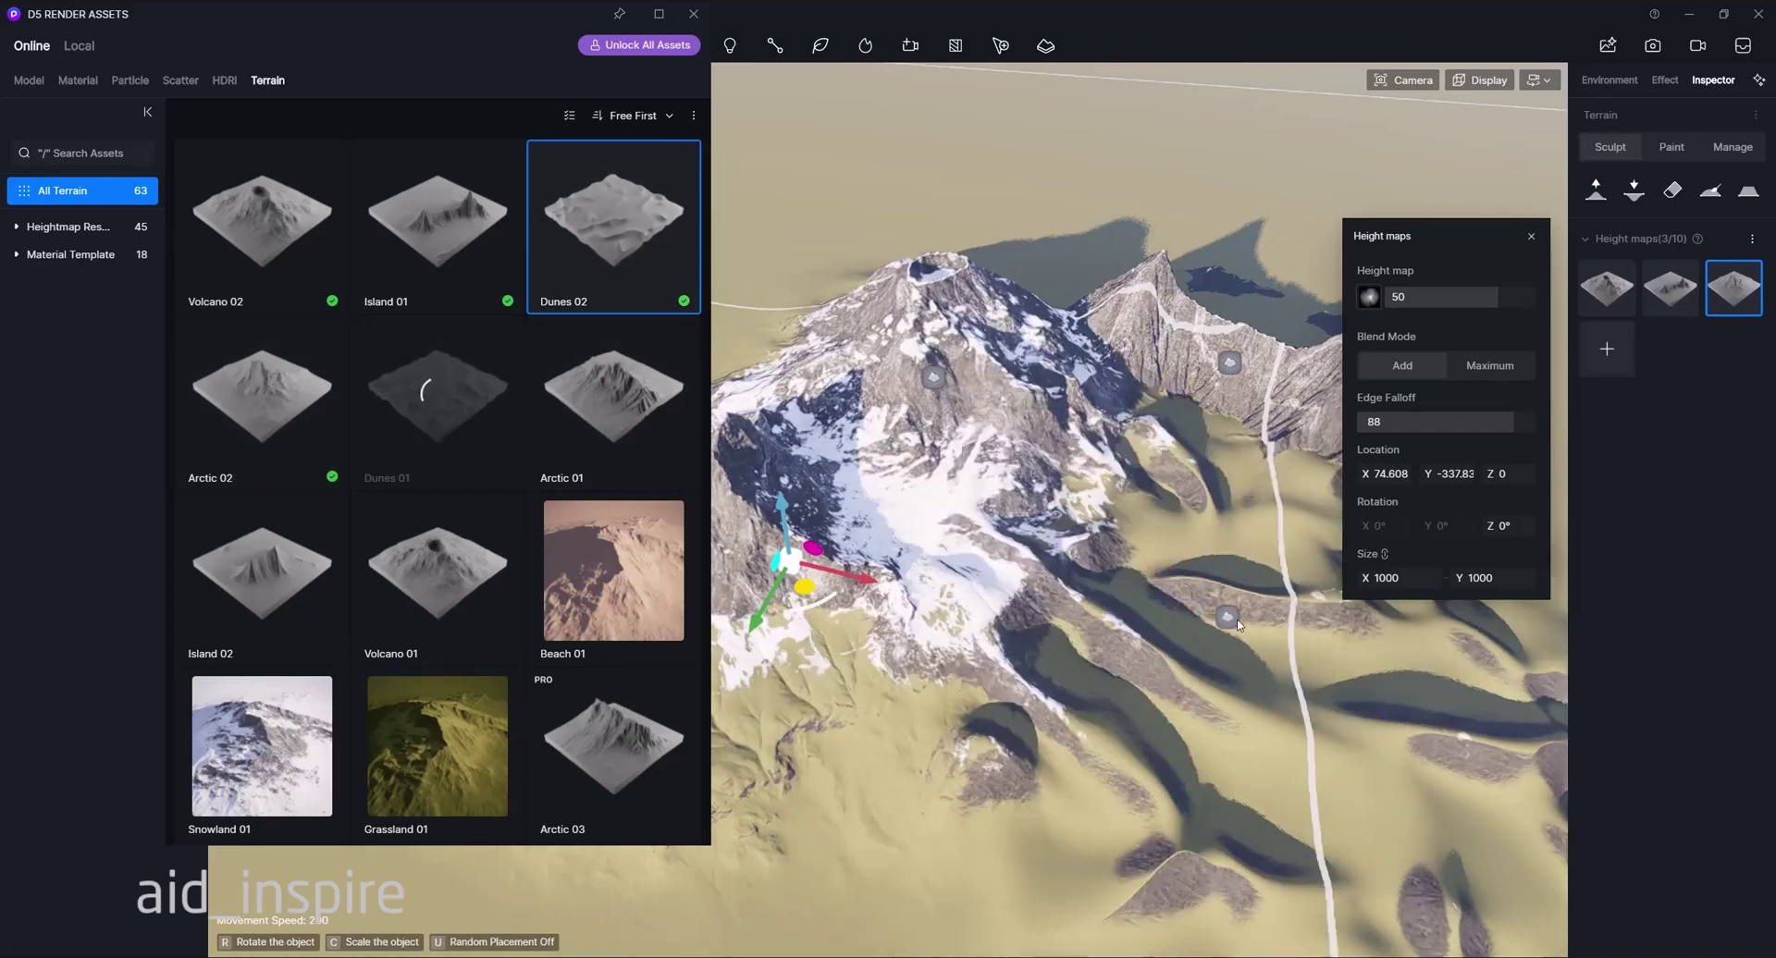
pyautogui.click(1429, 676)
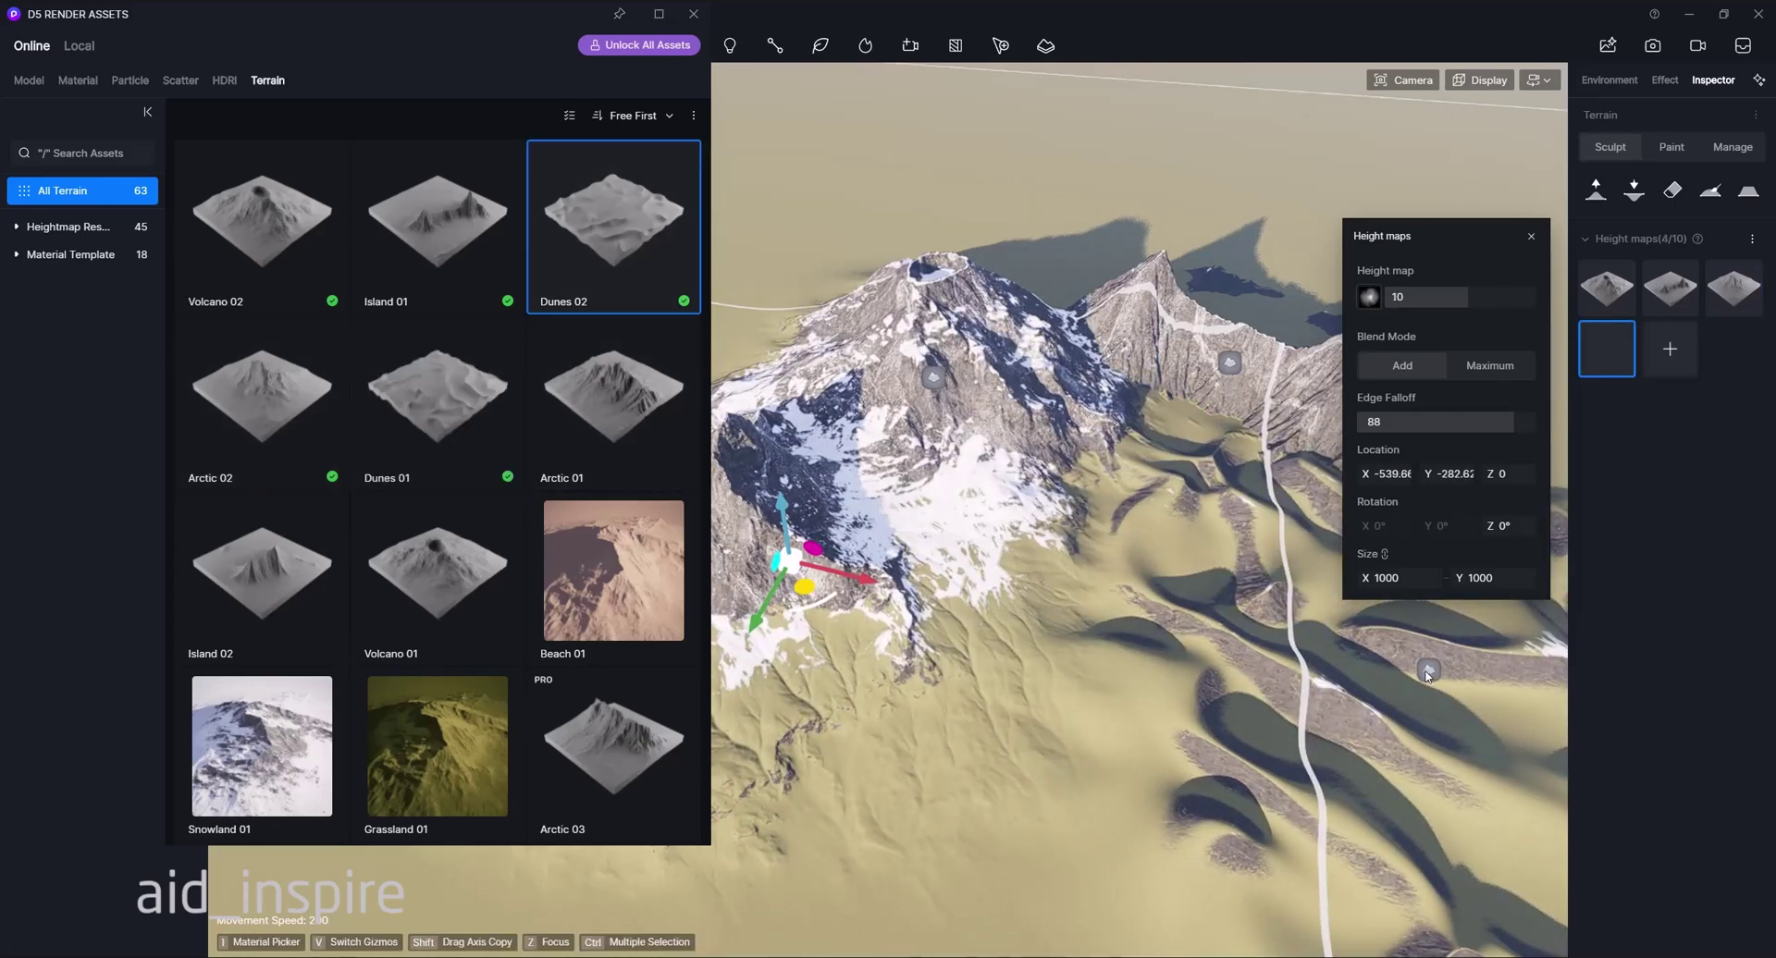
# Move the Dunes 02 height map to about X -650, Y -208 and set its size to 675 by 675
pyautogui.press('z')
pyautogui.moveTo(910, 452); pyautogui.dragTo(1054, 491, button='right')
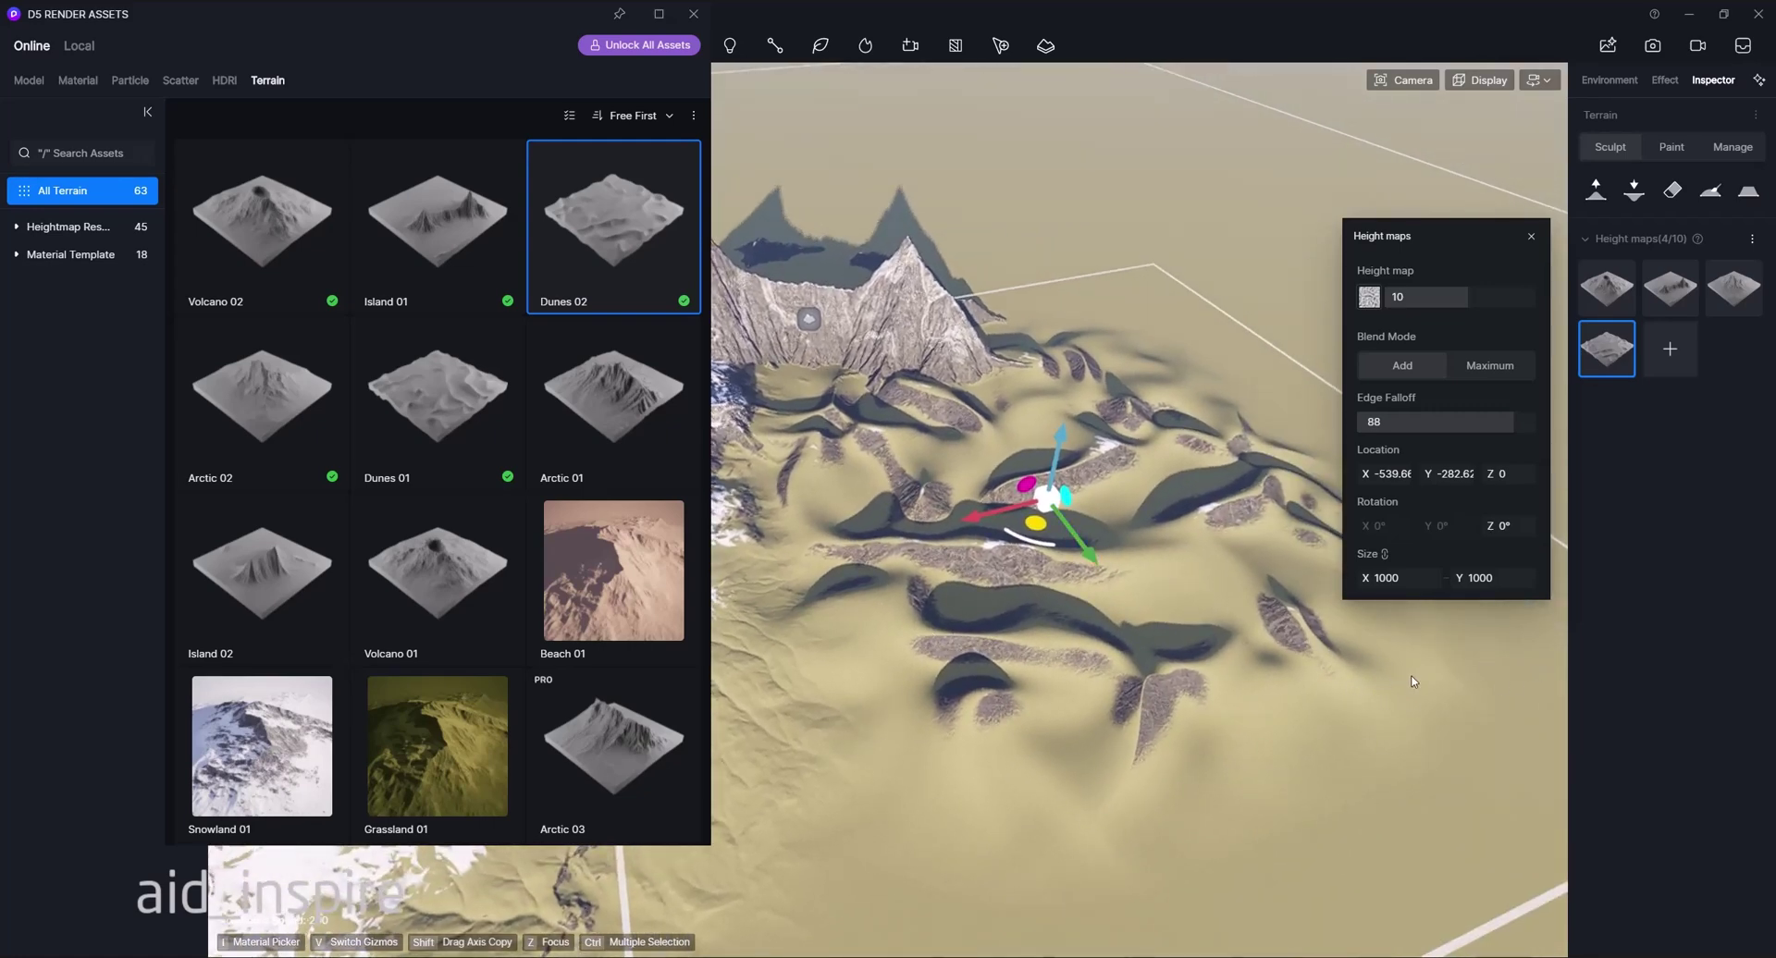
pyautogui.moveTo(1386, 474); pyautogui.dragTo(1284, 474)
pyautogui.moveTo(1461, 474); pyautogui.dragTo(1533, 474)
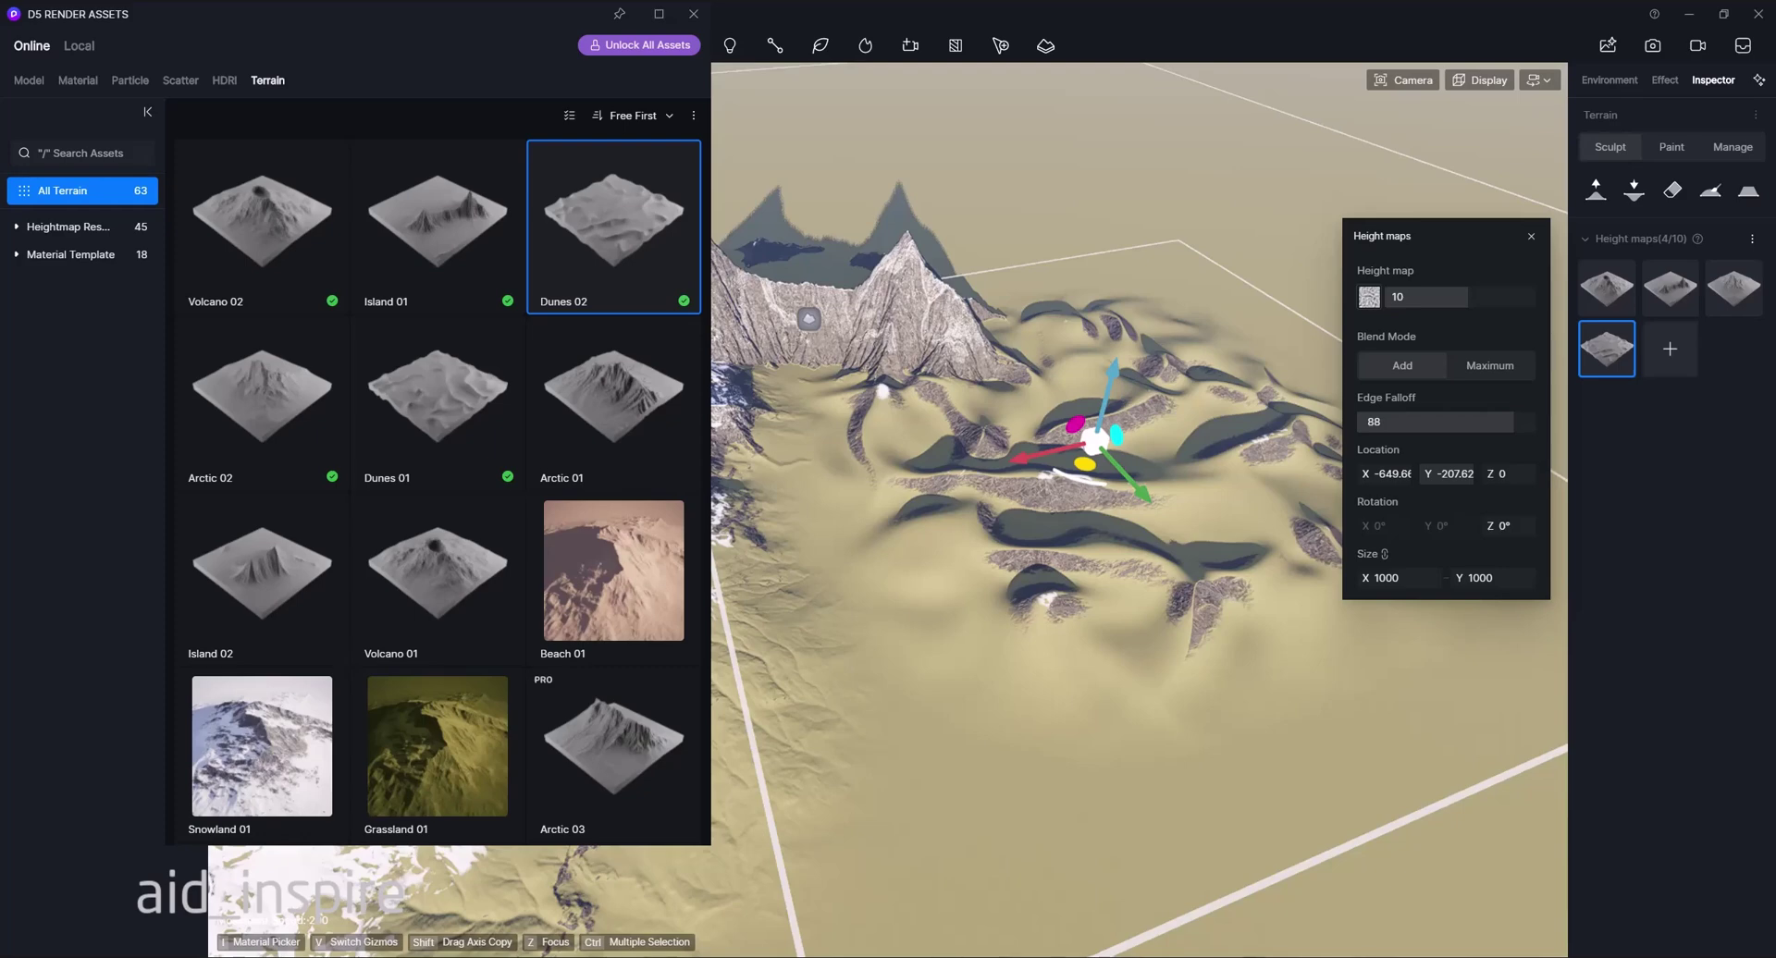
pyautogui.moveTo(1398, 579); pyautogui.dragTo(1094, 578)
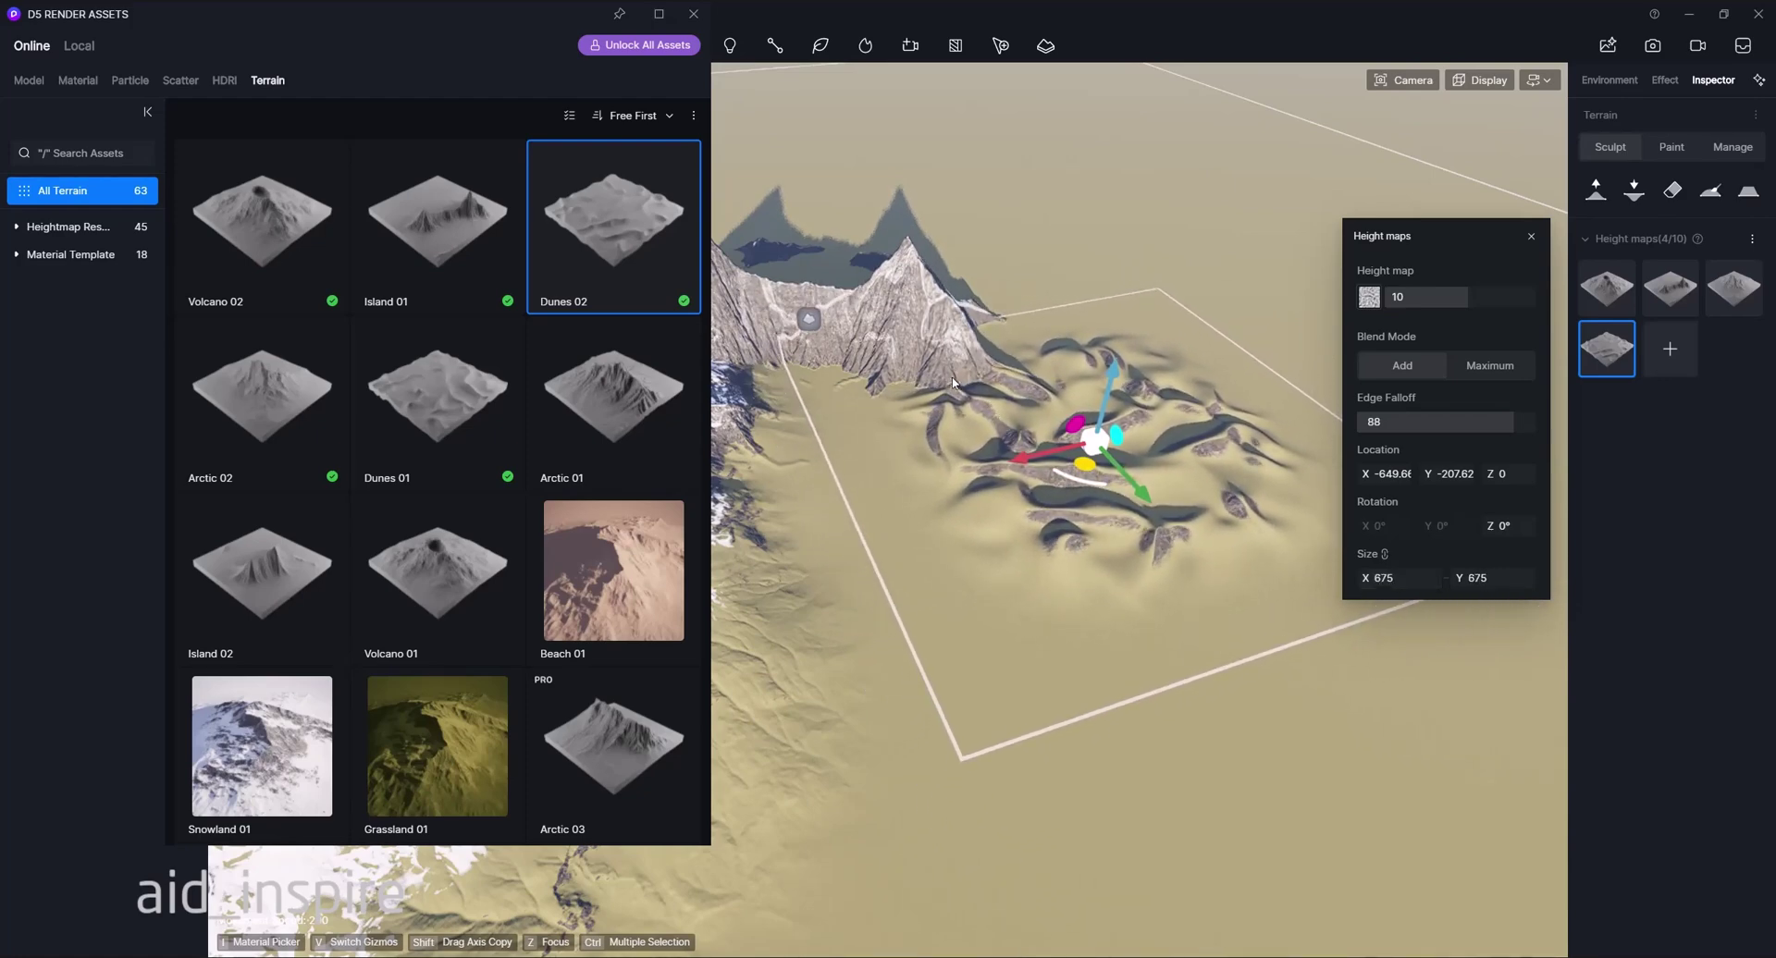
# Set the Dunes 02 height map's size to 632 by 632
pyautogui.moveTo(1385, 575); pyautogui.dragTo(1345, 575)
pyautogui.moveTo(1187, 551); pyautogui.dragTo(986, 472, button='right')
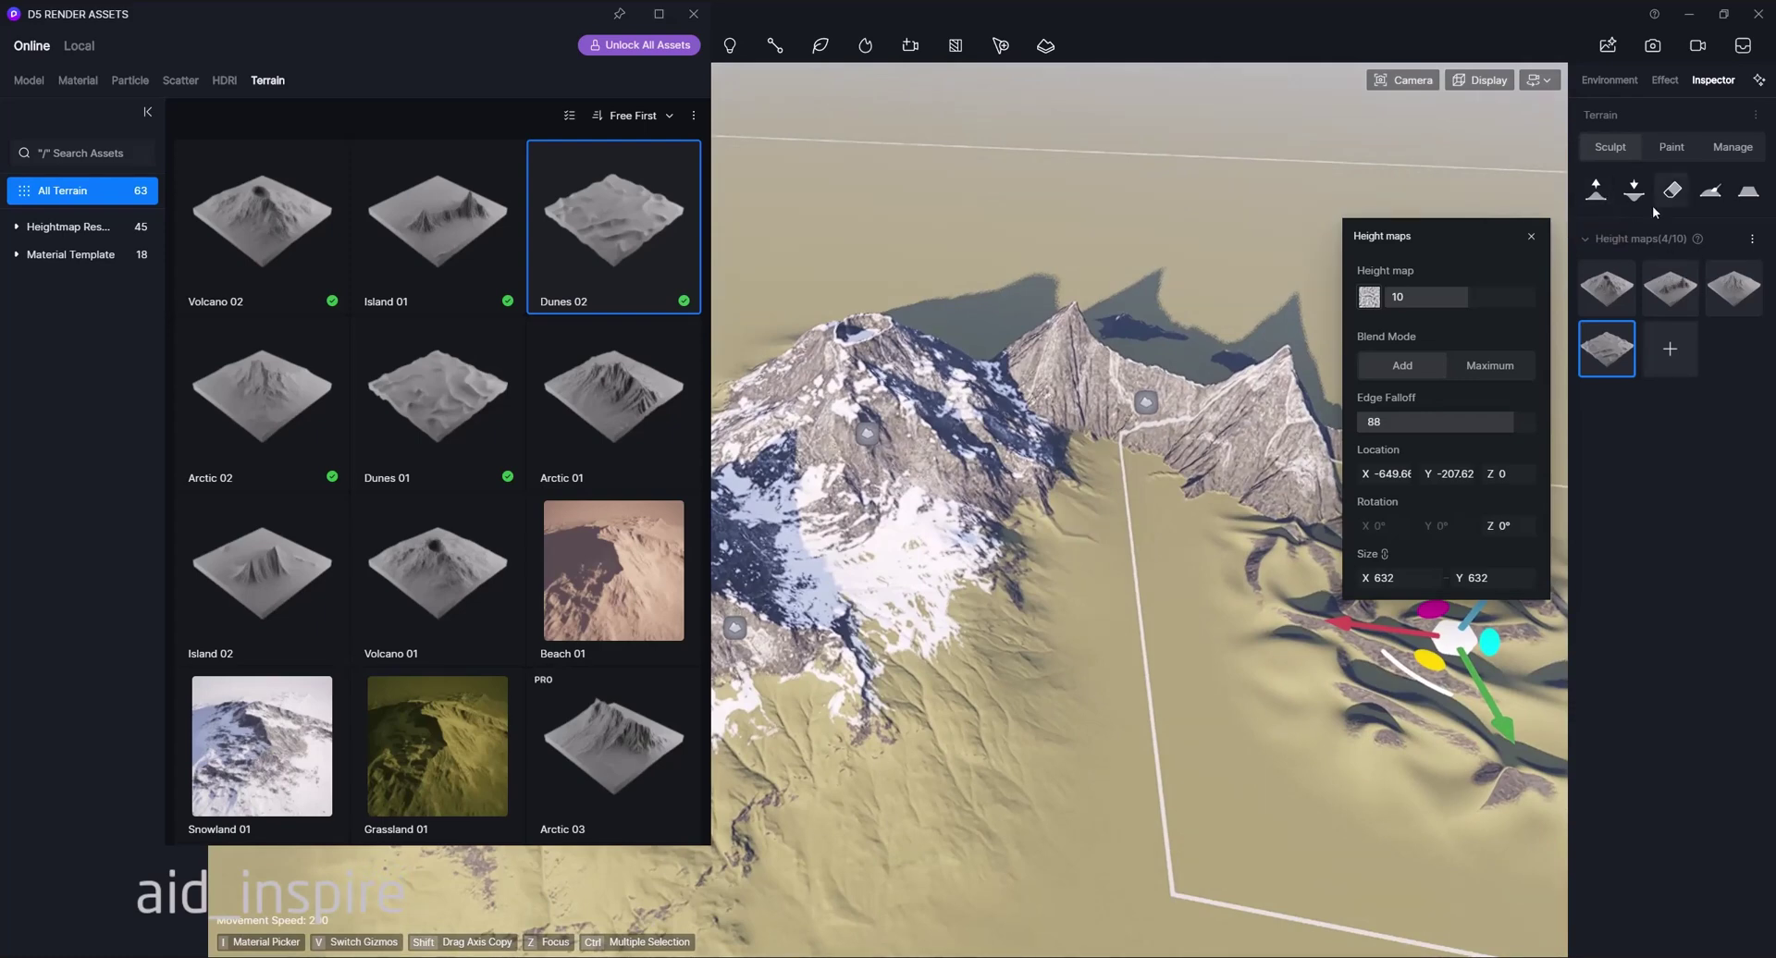
# Raise a few small bumps on the flat ground behind the twin peaks with the Raise sculpt brush at size 20
pyautogui.click(1595, 189)
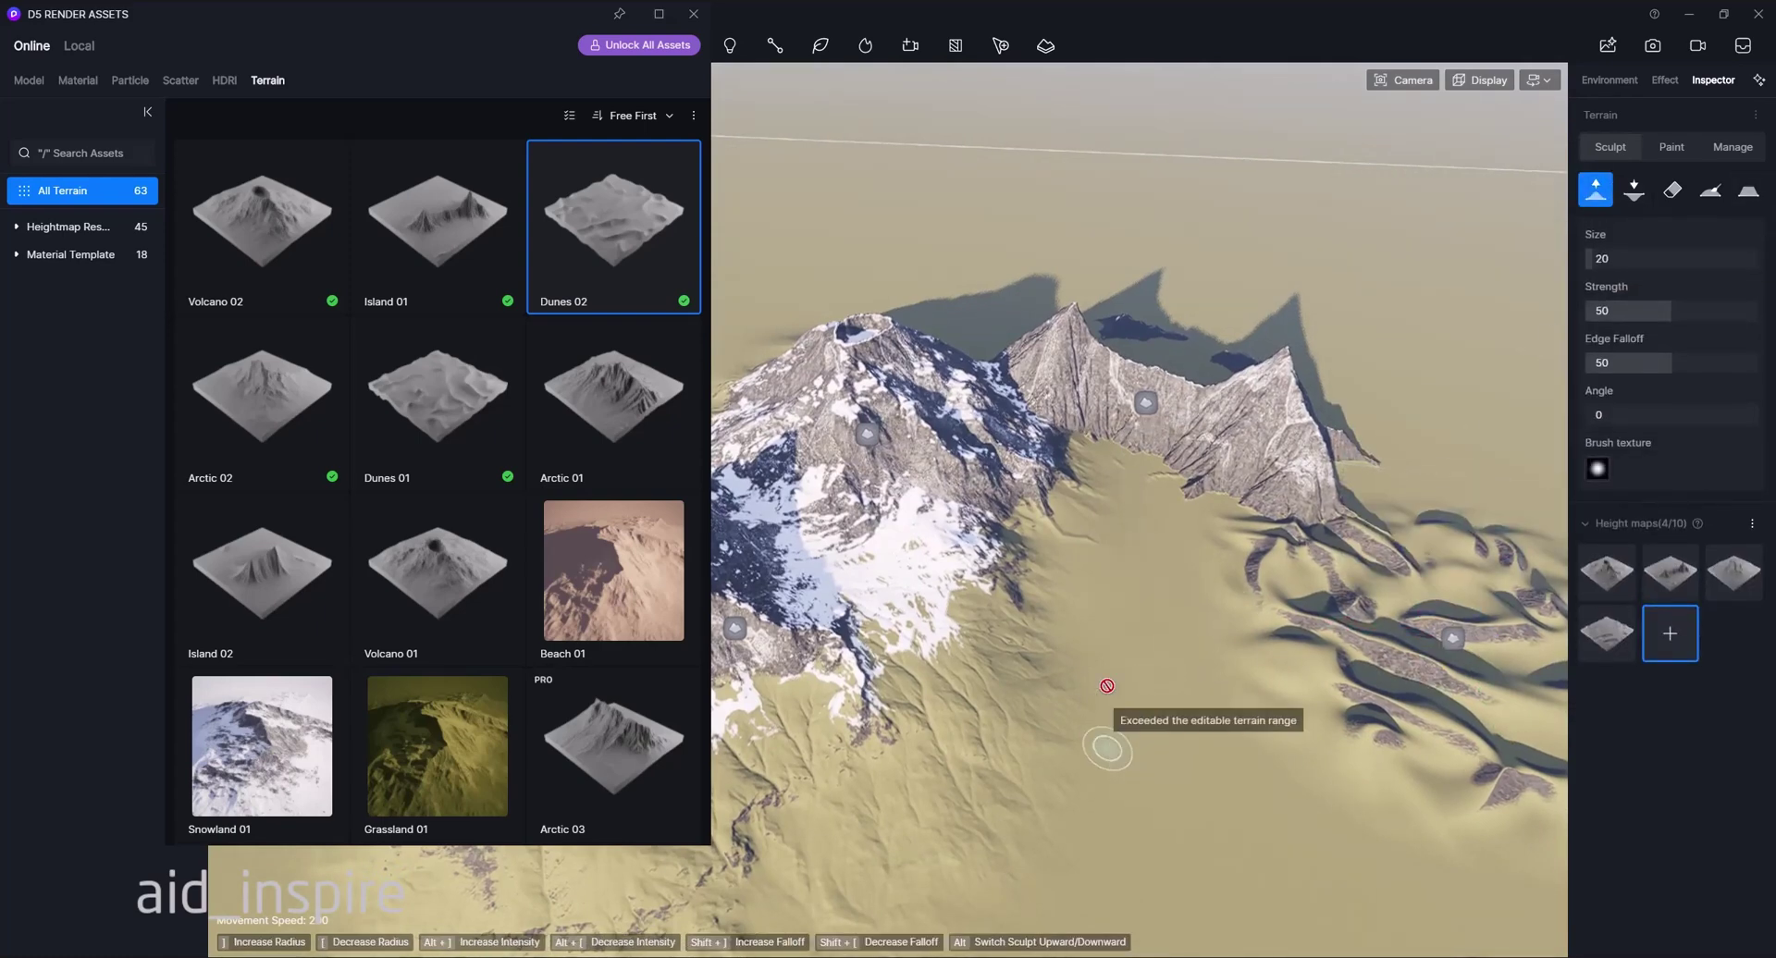
pyautogui.press('q')
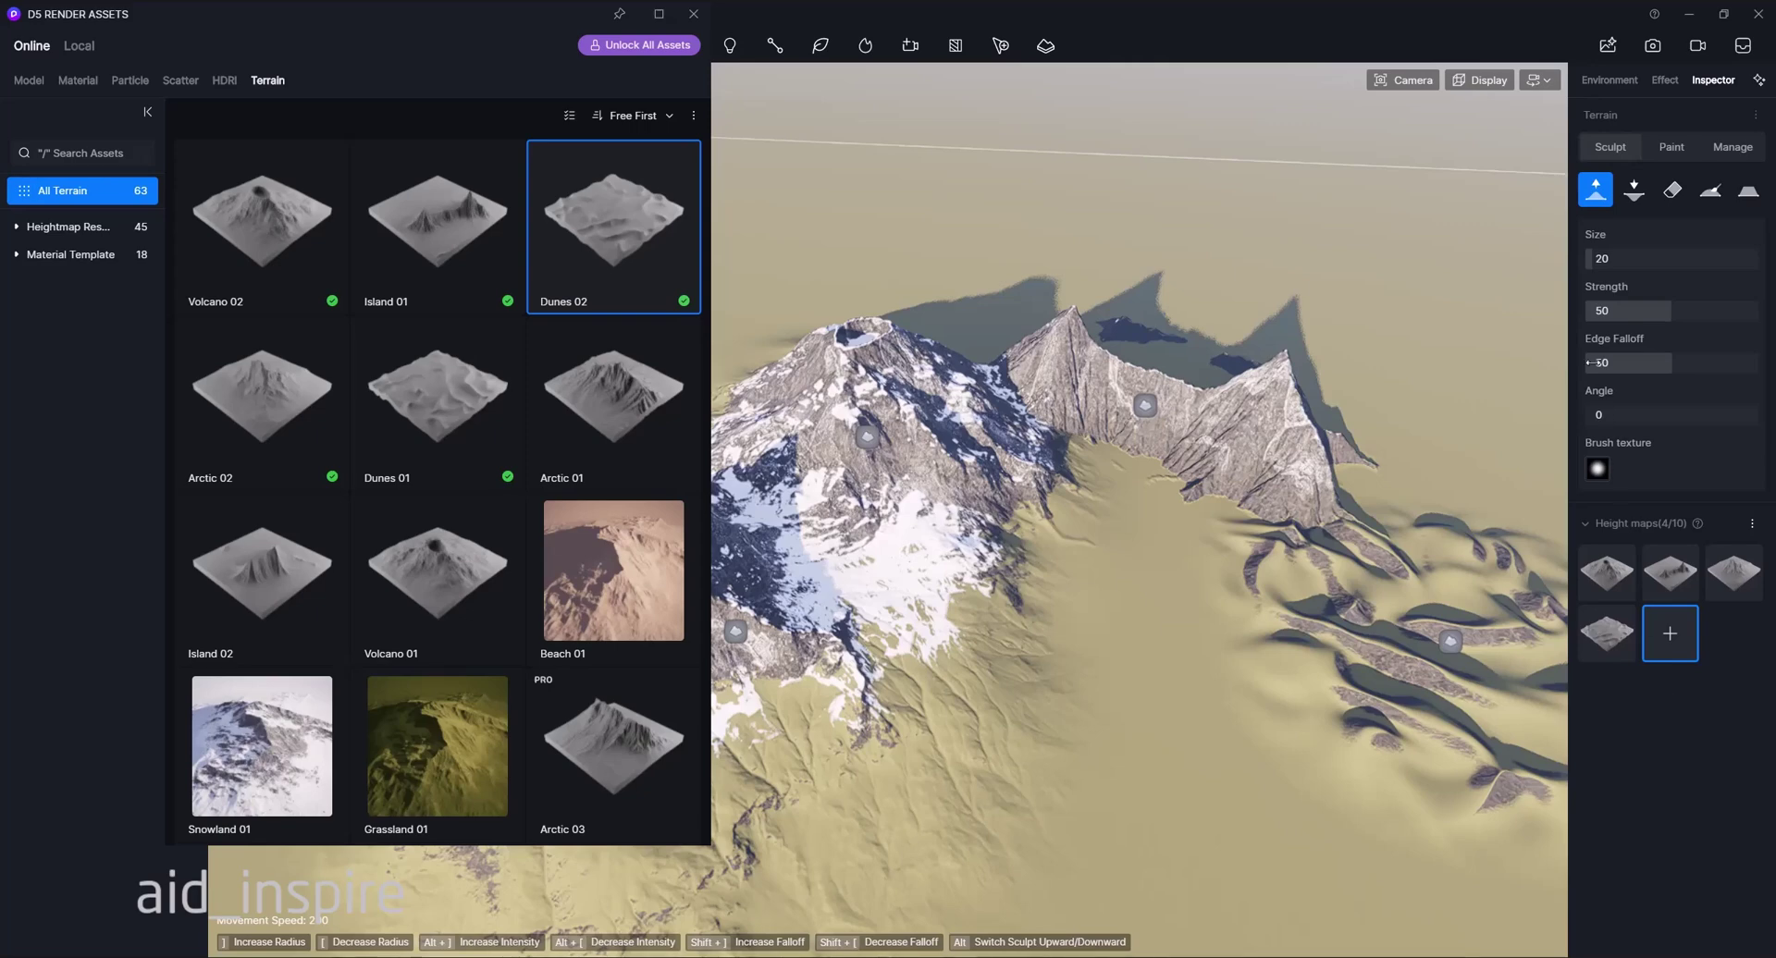
pyautogui.click(1608, 200)
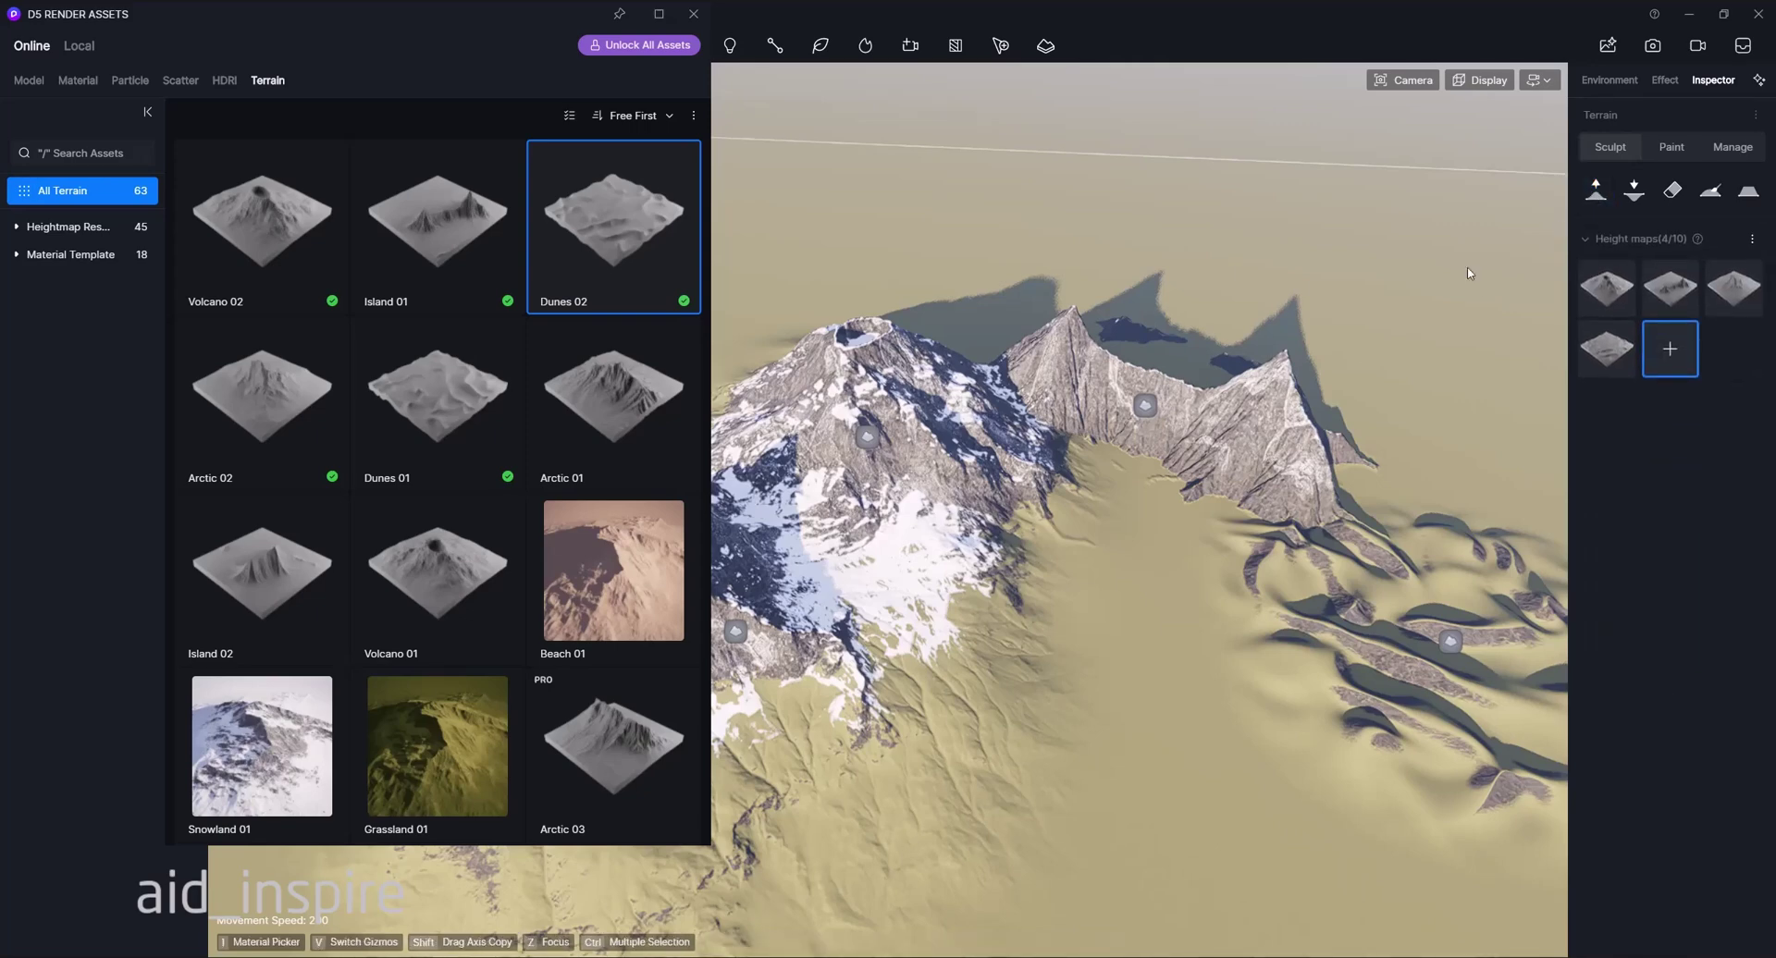
pyautogui.click(1595, 191)
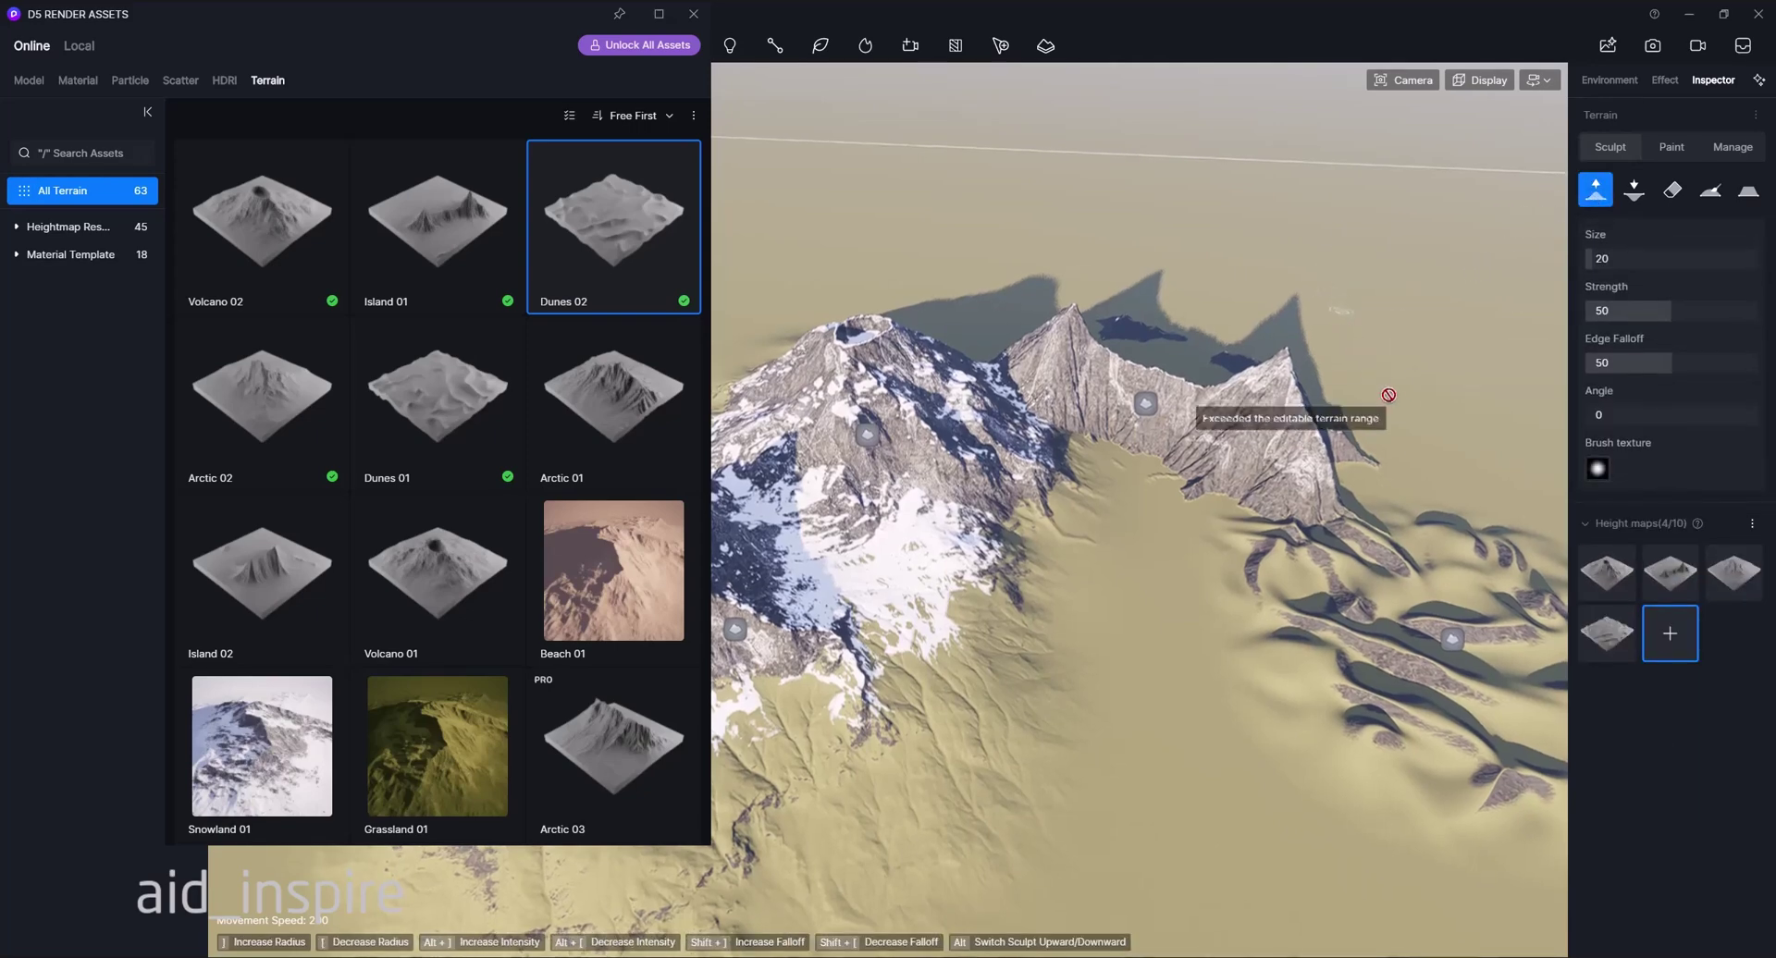
pyautogui.click(1441, 394)
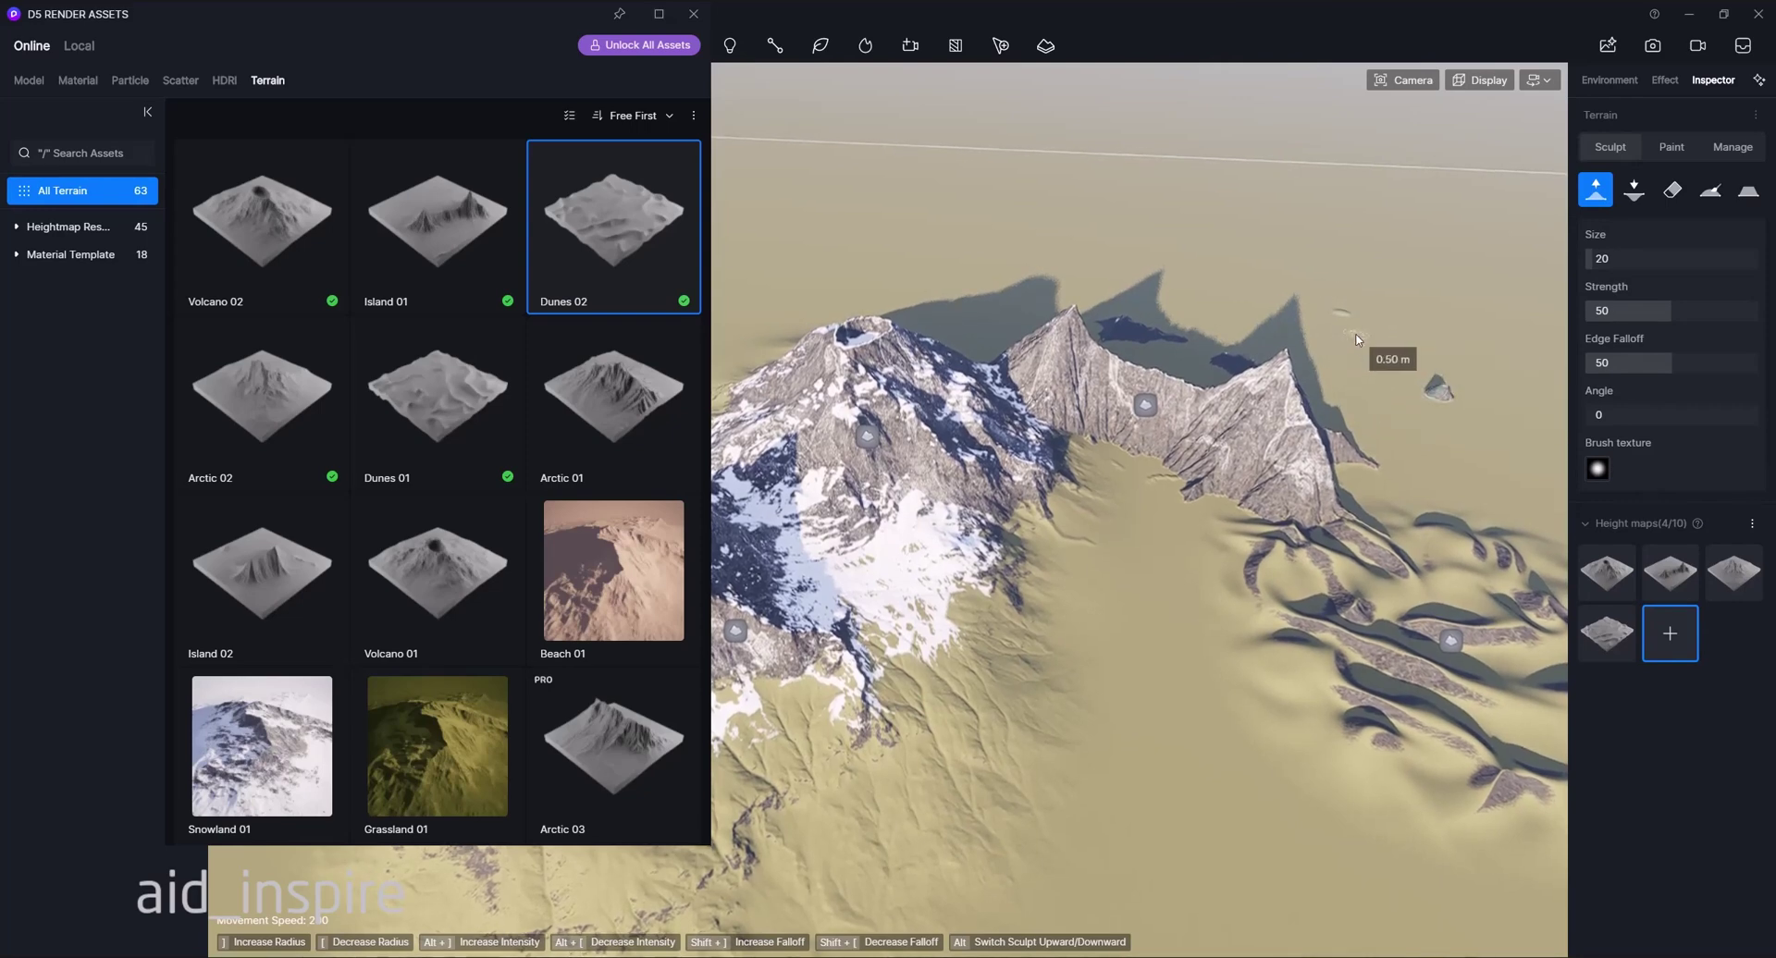
# Enlarge the Raise brush to size 172 and build up a broad hill curving around the outer side of the dunes
pyautogui.press(']')
pyautogui.press(']')
pyautogui.press(']')
pyautogui.press(']')
pyautogui.press(']')
pyautogui.press(']')
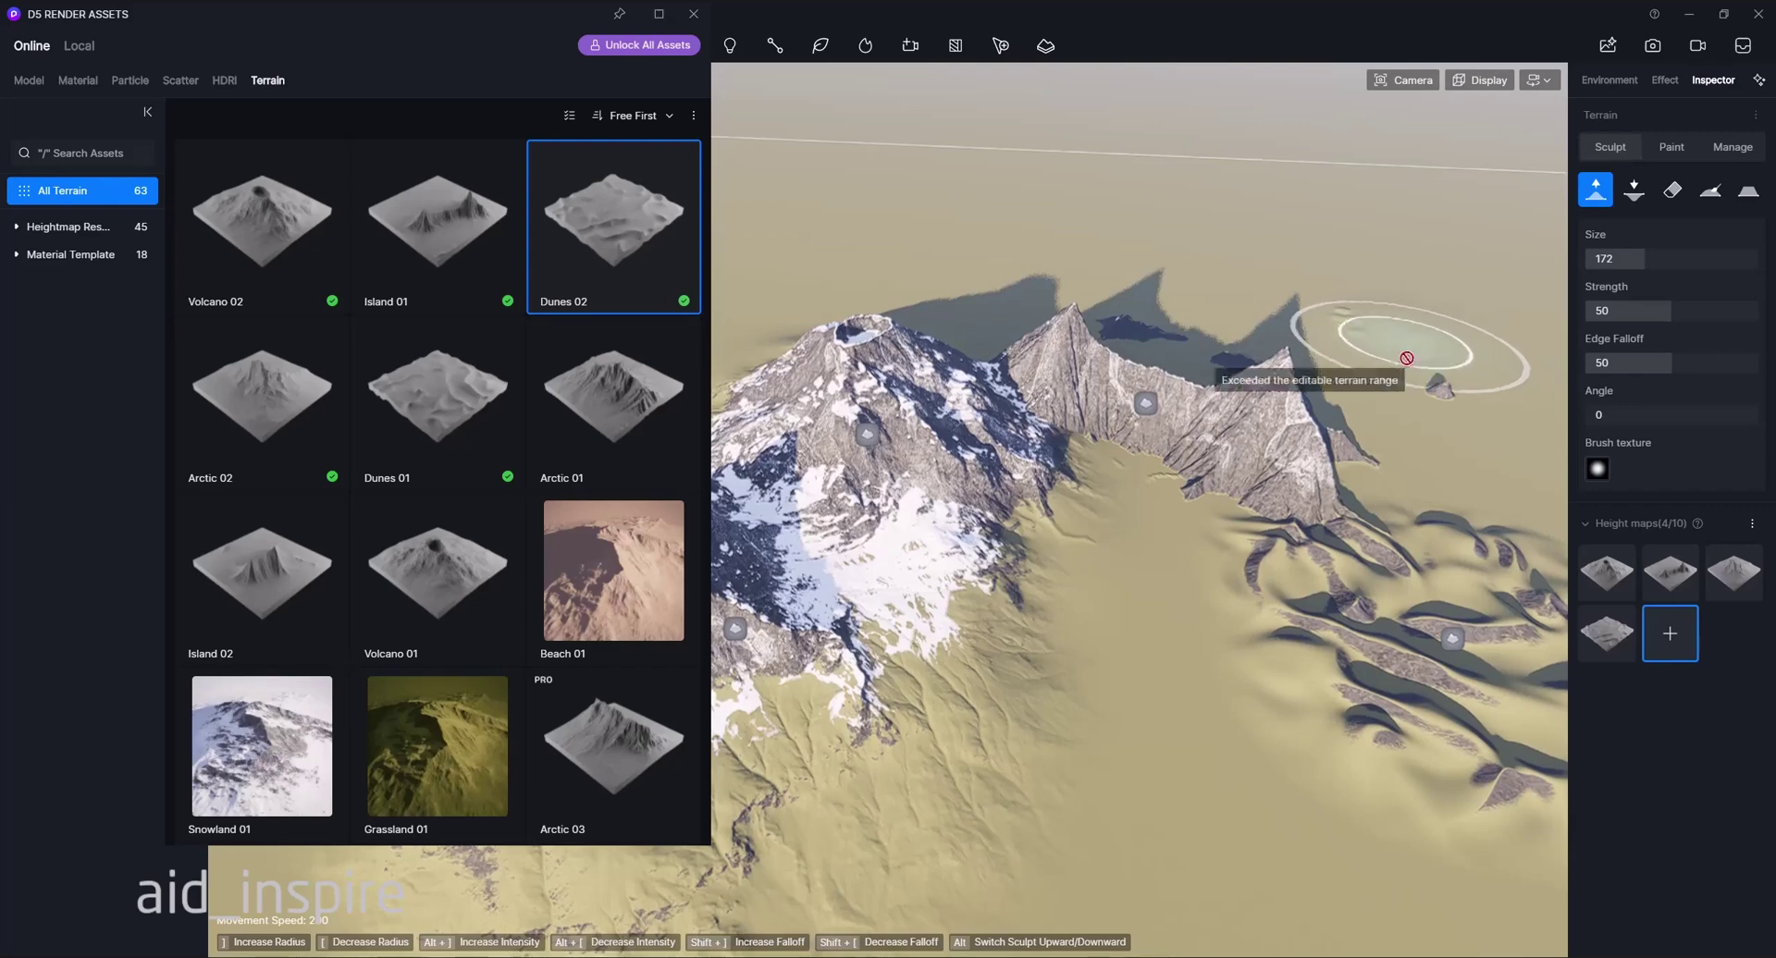
pyautogui.scroll(-3, 1193, 407)
pyautogui.moveTo(1194, 411); pyautogui.dragTo(1587, 324, button='right')
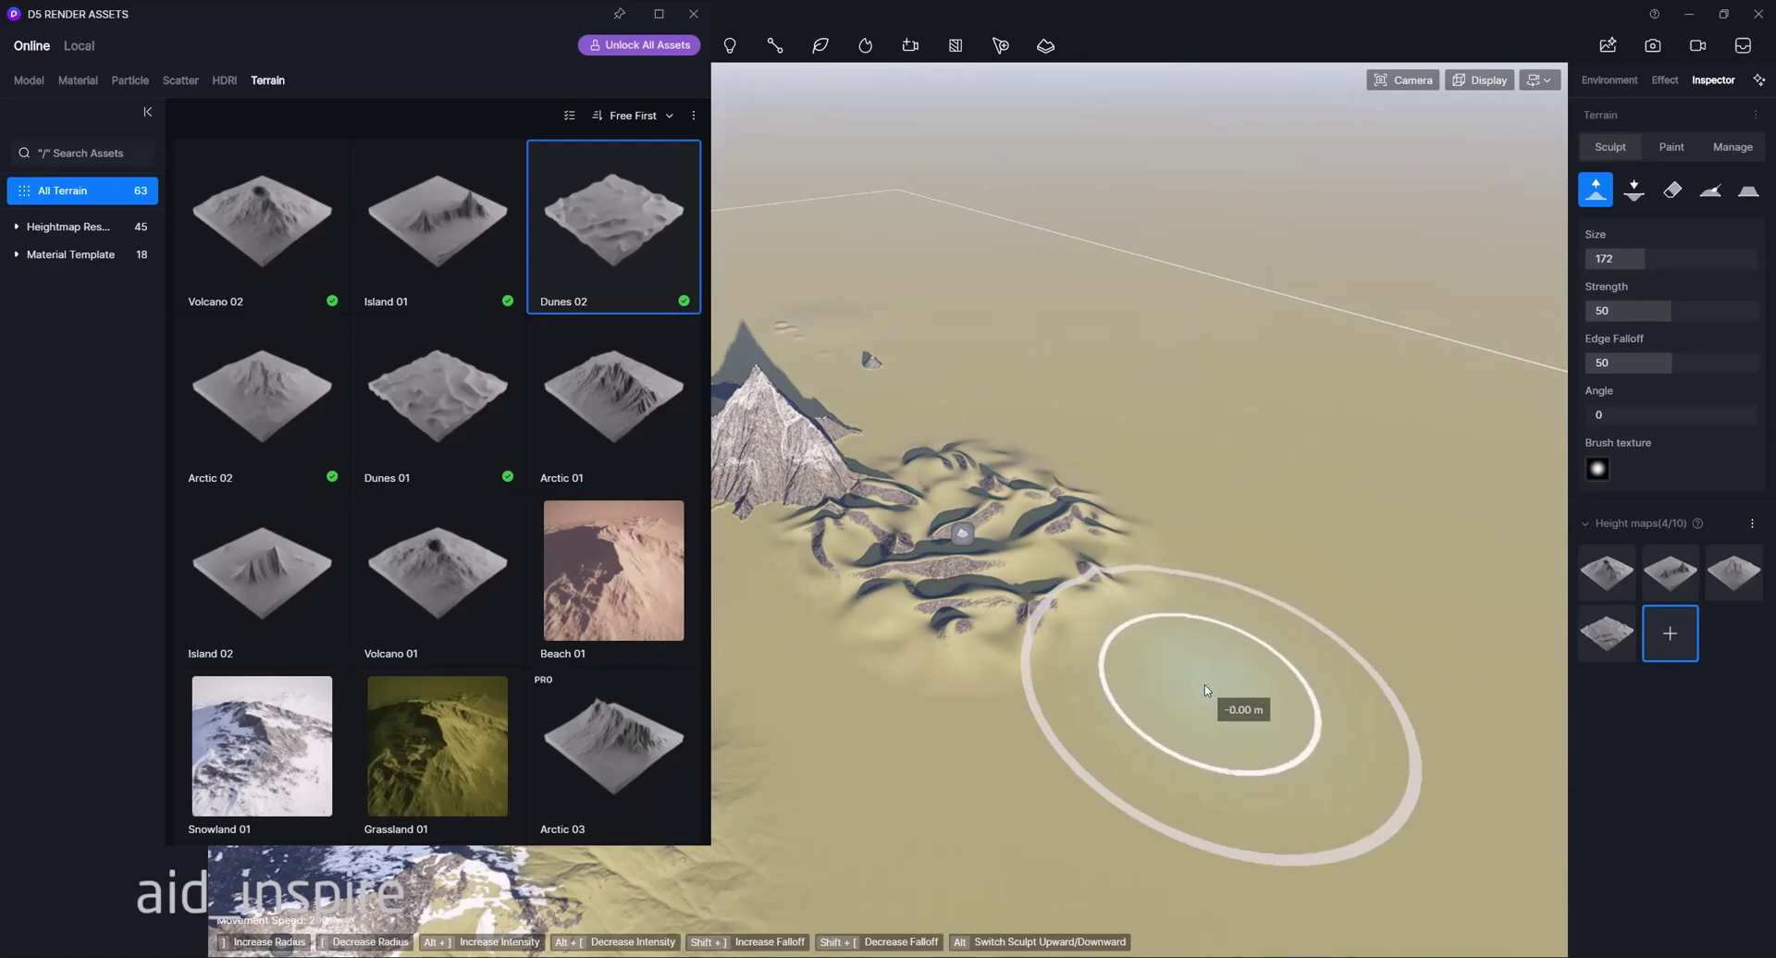
pyautogui.moveTo(921, 773)
pyautogui.mouseDown()
pyautogui.moveTo(1248, 636)
pyautogui.moveTo(1262, 606)
pyautogui.moveTo(1069, 895)
pyautogui.moveTo(1308, 694)
pyautogui.moveTo(1268, 369)
pyautogui.mouseUp()
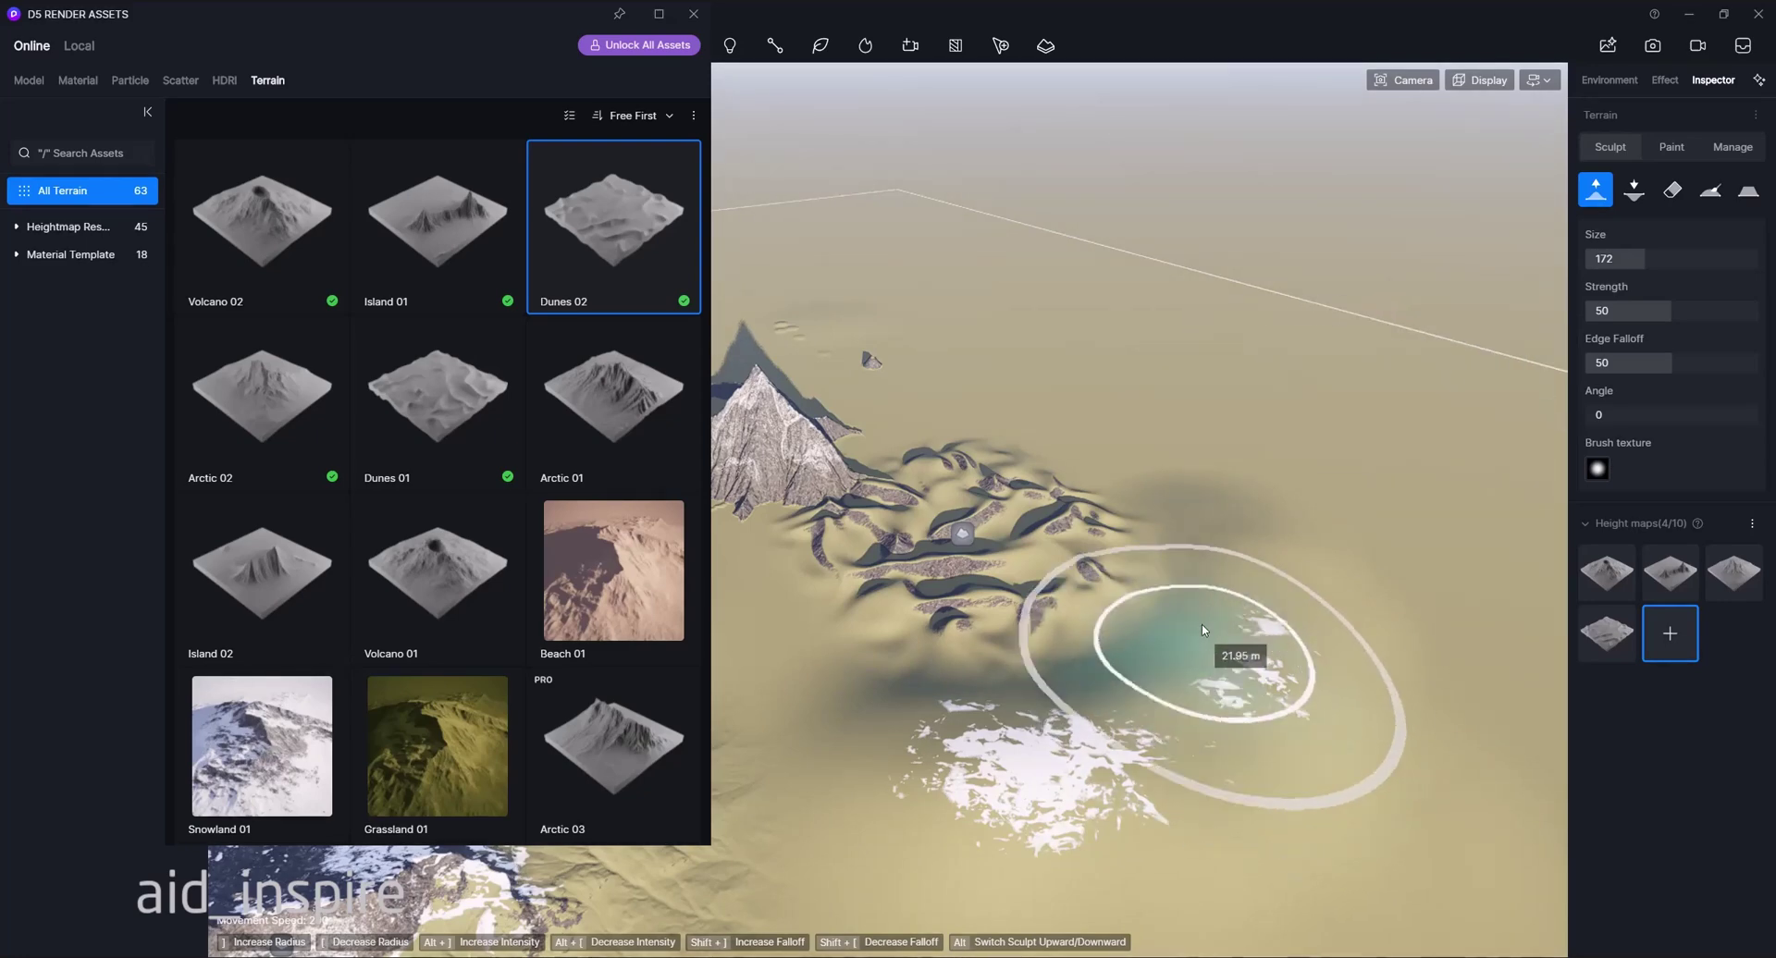
pyautogui.moveTo(1203, 630)
pyautogui.mouseDown()
pyautogui.moveTo(1130, 774)
pyautogui.moveTo(920, 904)
pyautogui.moveTo(1184, 672)
pyautogui.mouseUp()
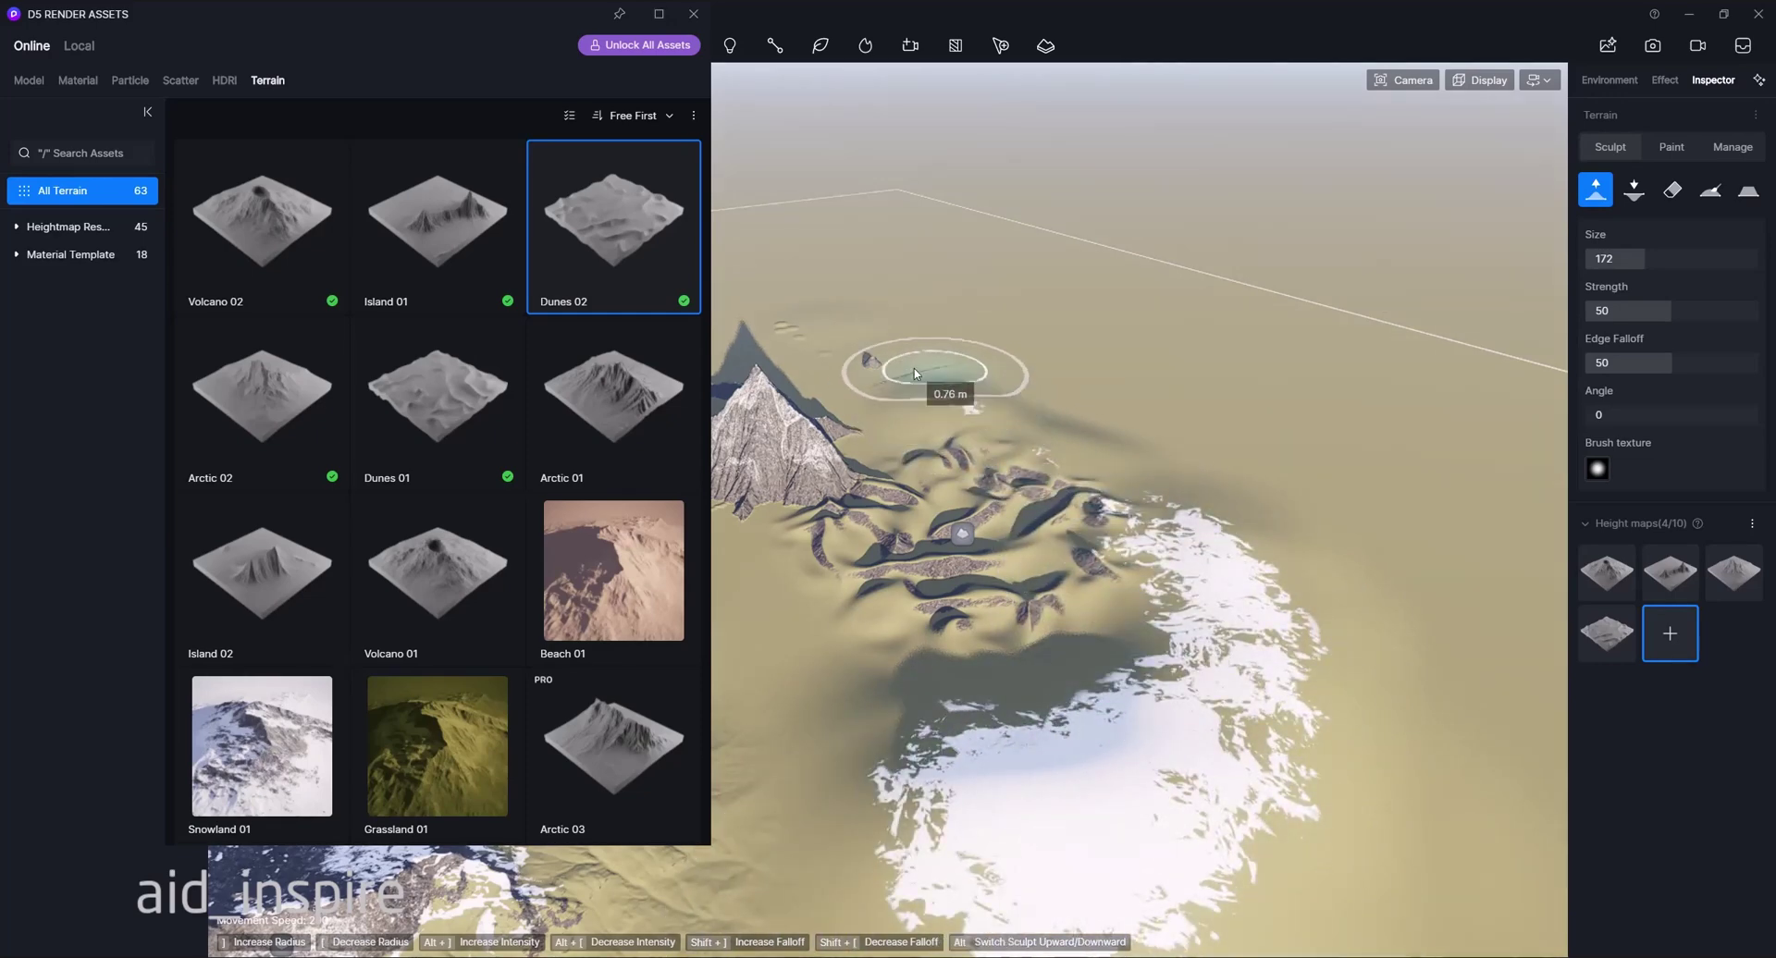
pyautogui.moveTo(914, 374)
pyautogui.mouseDown()
pyautogui.moveTo(1150, 523)
pyautogui.moveTo(1292, 777)
pyautogui.moveTo(1268, 496)
pyautogui.mouseUp()
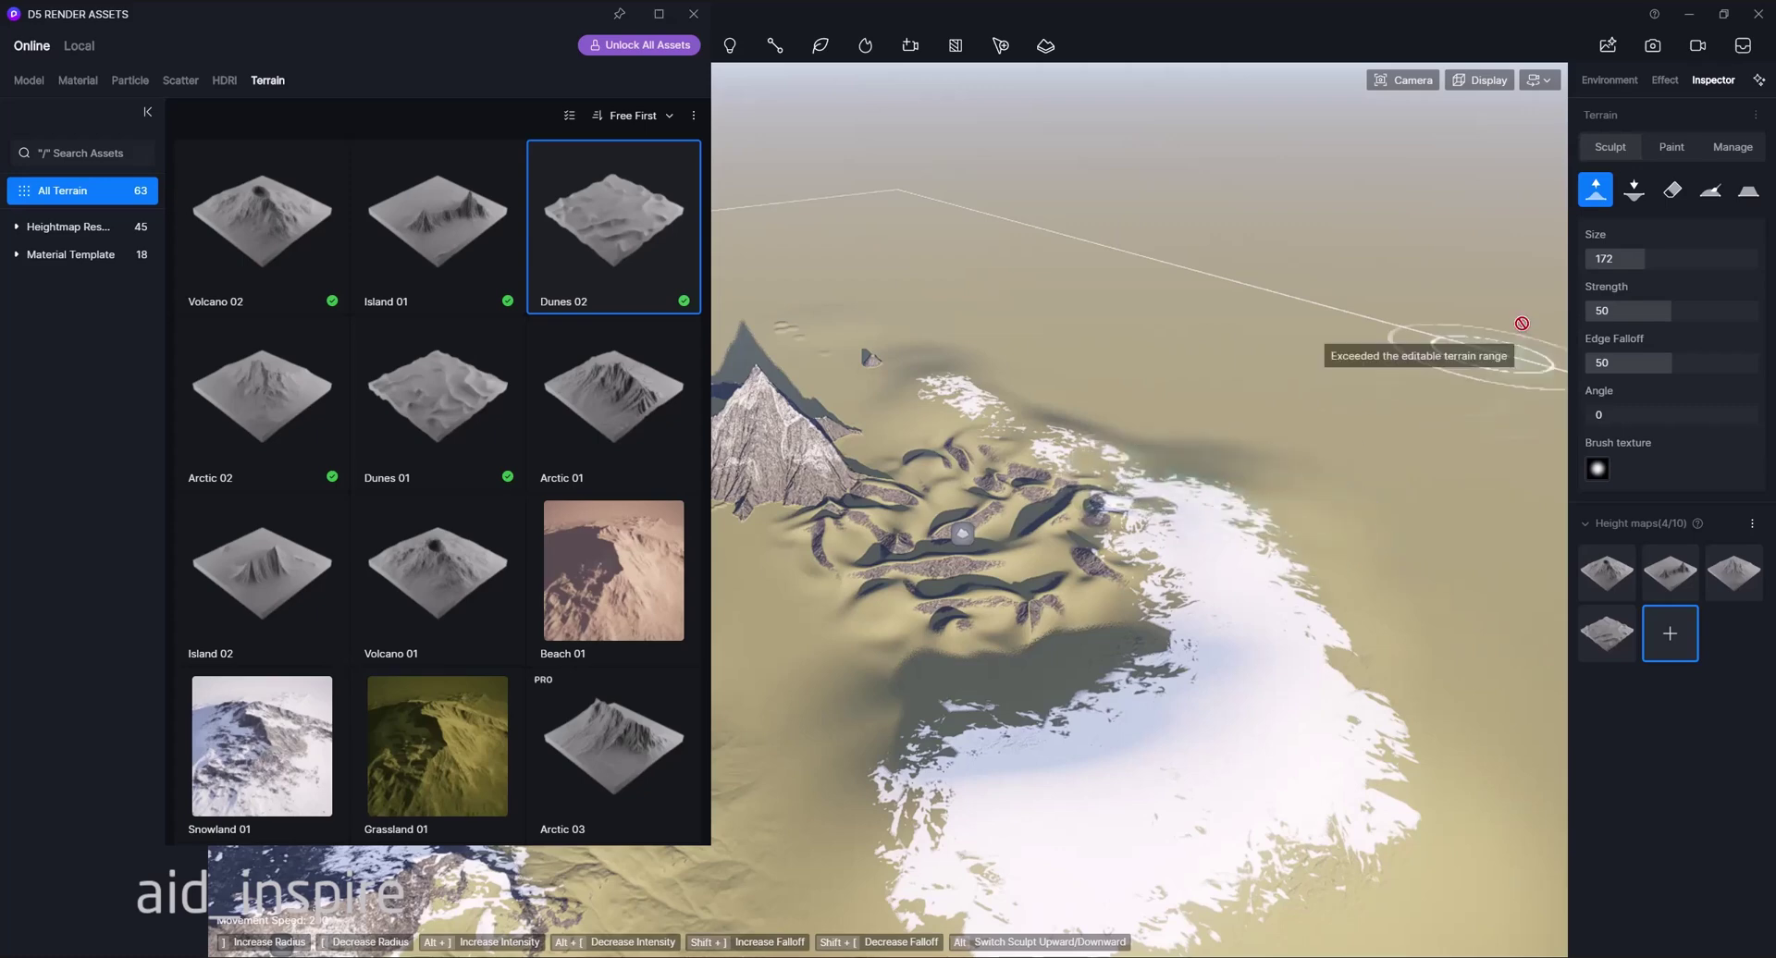
# Lower a bowl into the hill beside the dunes and erase the raised ground on the hill's far part
pyautogui.click(1634, 189)
pyautogui.moveTo(1341, 601); pyautogui.dragTo(1017, 648)
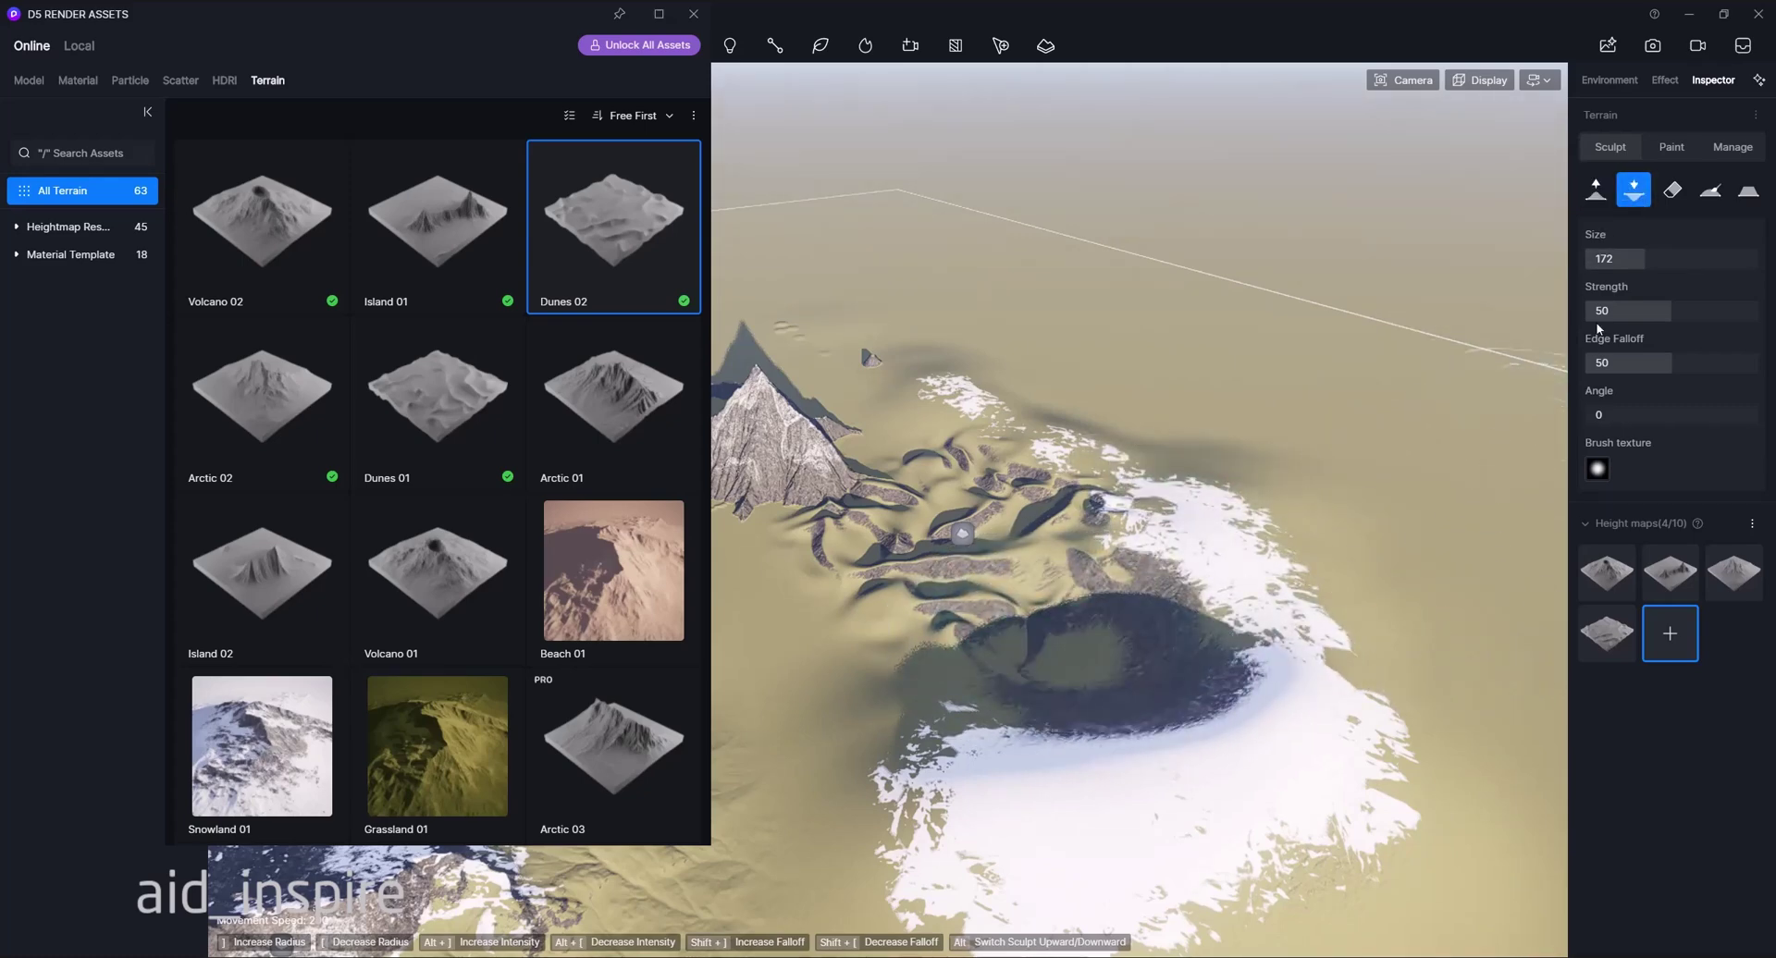
pyautogui.click(1674, 192)
pyautogui.moveTo(1157, 629)
pyautogui.mouseDown()
pyautogui.moveTo(1189, 546)
pyautogui.moveTo(1120, 465)
pyautogui.moveTo(996, 397)
pyautogui.moveTo(1270, 508)
pyautogui.moveTo(1179, 436)
pyautogui.moveTo(1270, 500)
pyautogui.moveTo(1088, 460)
pyautogui.moveTo(1473, 510)
pyautogui.mouseUp()
pyautogui.moveTo(1317, 576); pyautogui.dragTo(1431, 553, button='right')
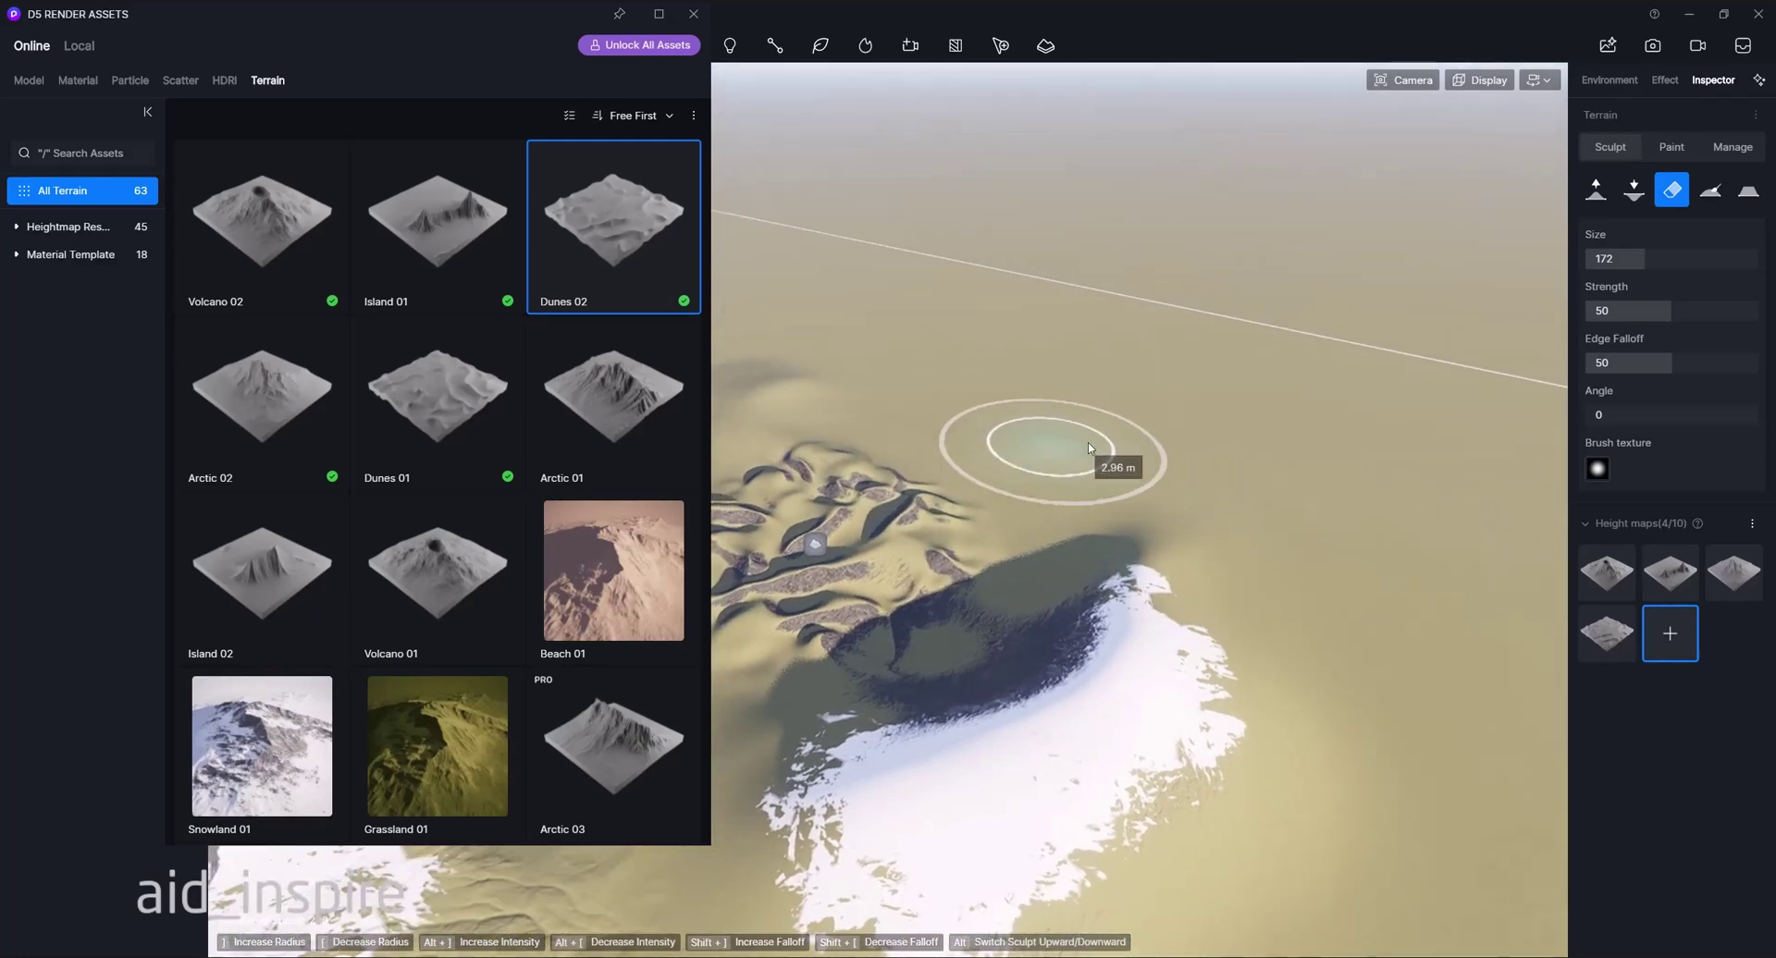
# Raise a narrow ridge behind the dunes and around the snowy hill with a size 52 brush
pyautogui.click(1713, 192)
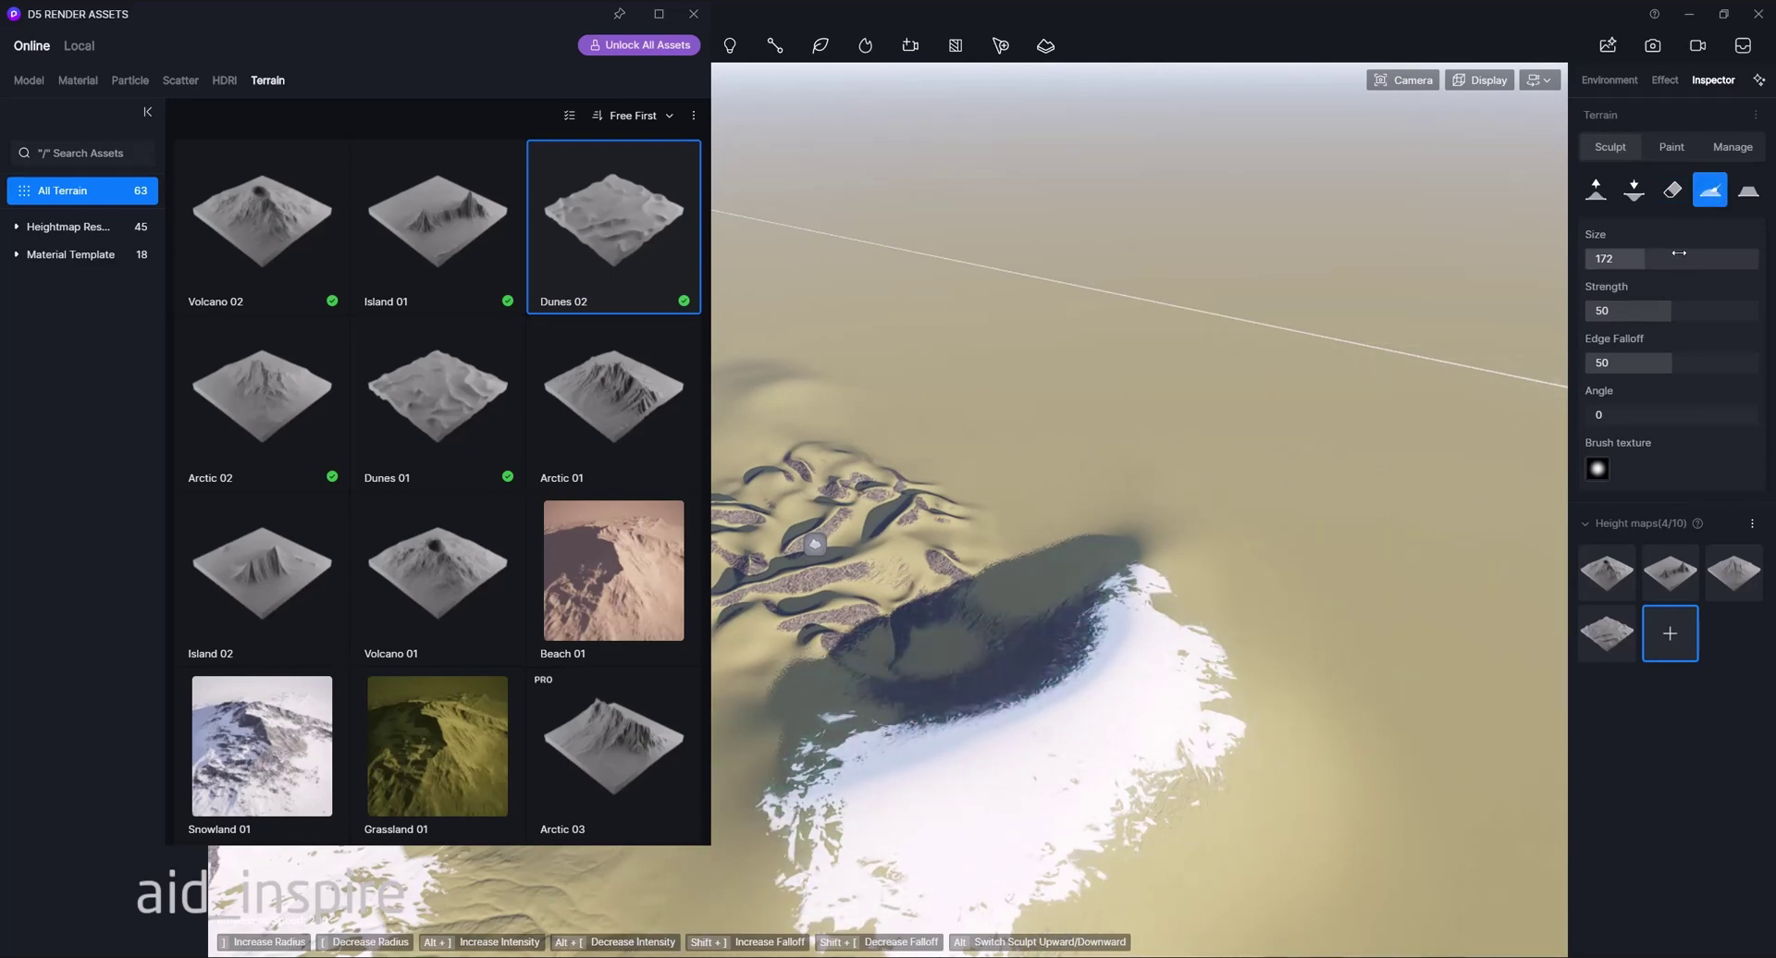
pyautogui.click(1595, 190)
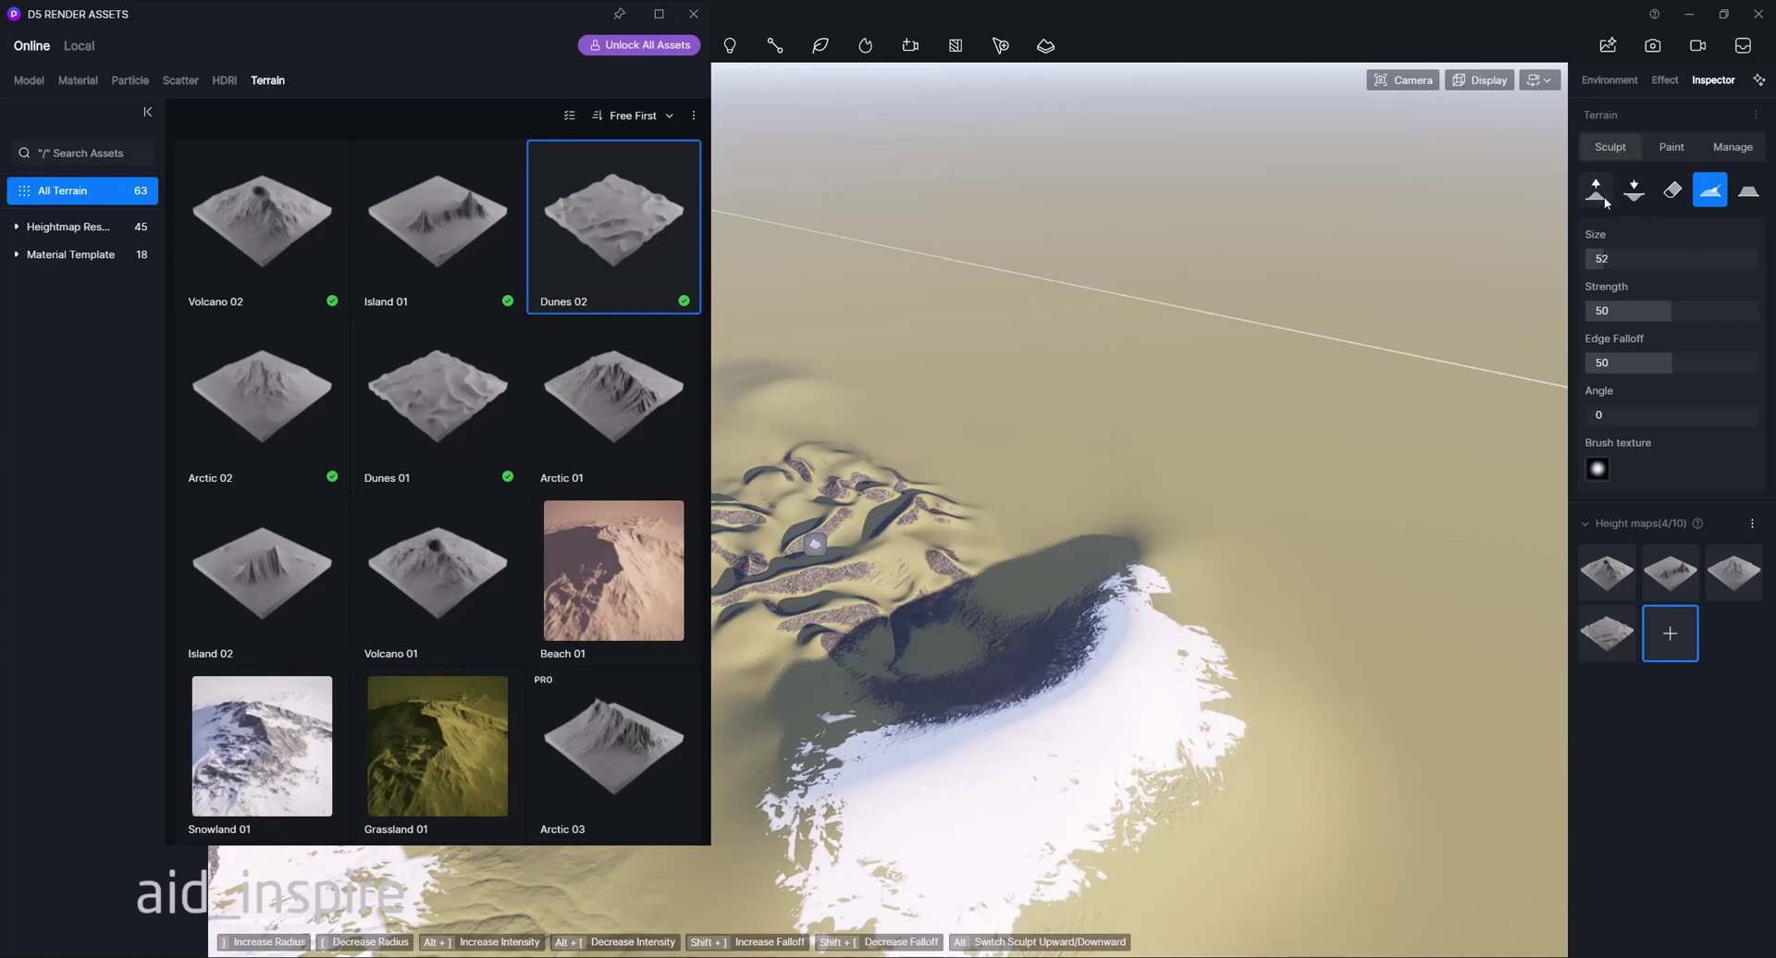
pyautogui.moveTo(1119, 534)
pyautogui.mouseDown()
pyautogui.moveTo(1259, 619)
pyautogui.moveTo(1022, 464)
pyautogui.moveTo(861, 404)
pyautogui.moveTo(1050, 497)
pyautogui.moveTo(976, 470)
pyautogui.moveTo(995, 486)
pyautogui.moveTo(865, 405)
pyautogui.moveTo(1084, 495)
pyautogui.moveTo(1236, 642)
pyautogui.mouseUp()
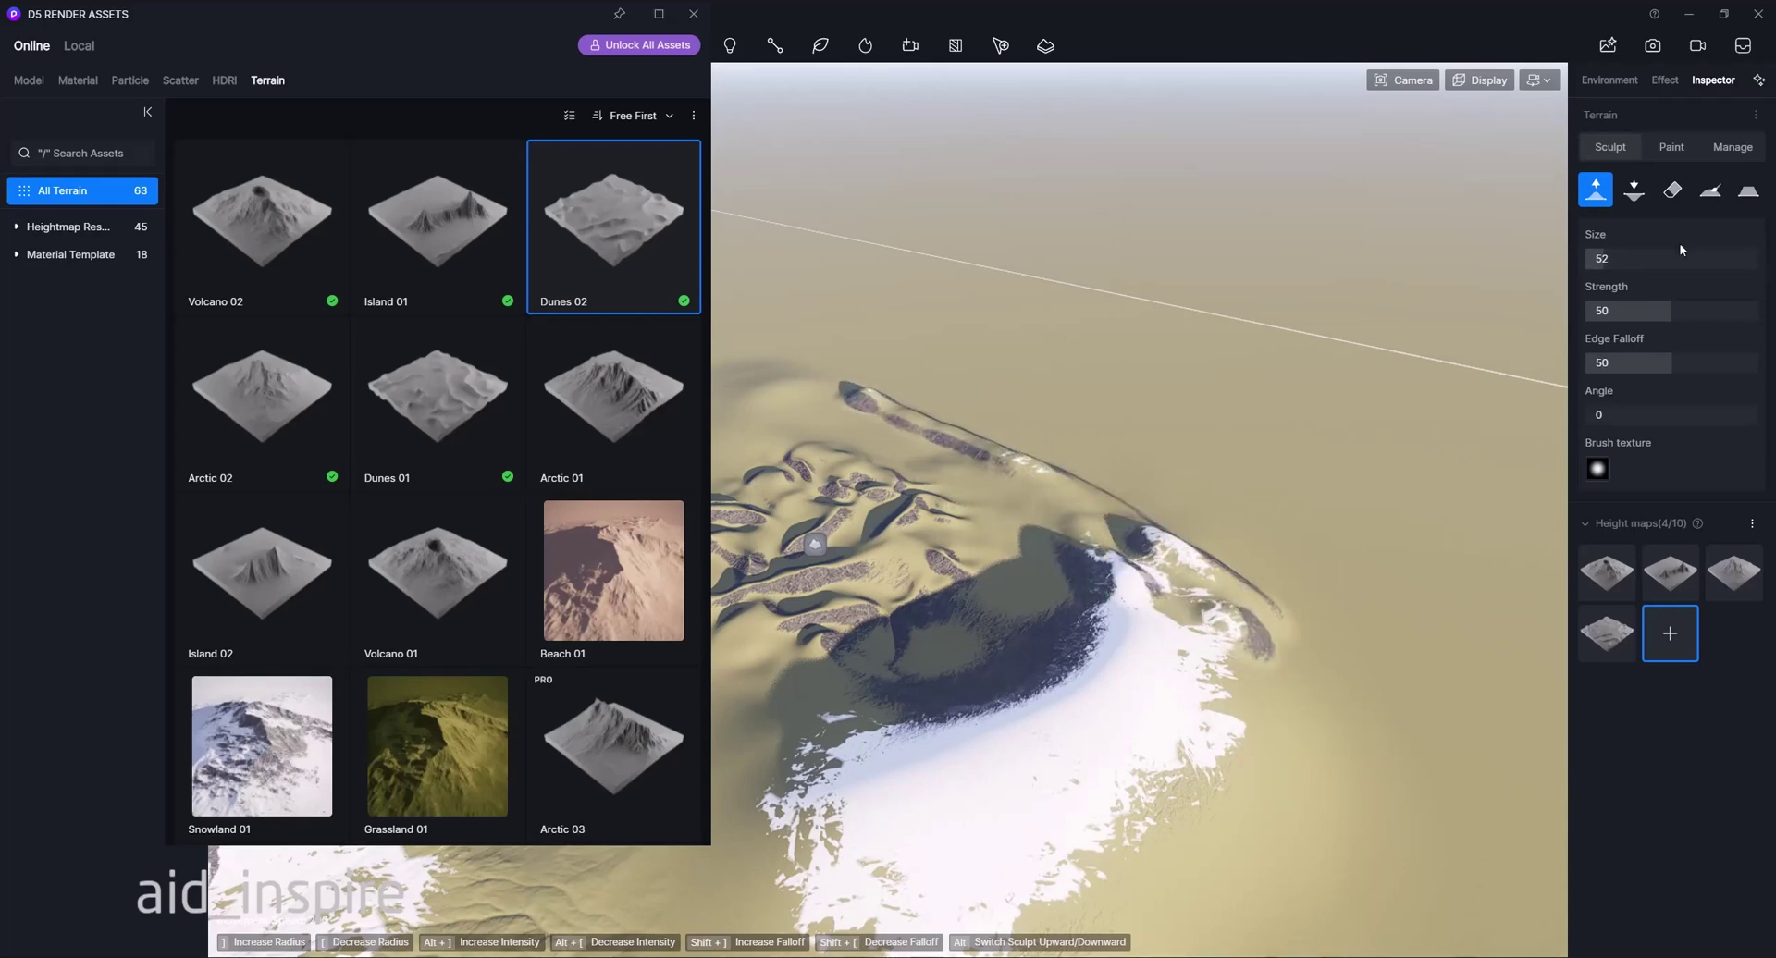
# Smooth the ground where the narrow ridge meets the hill, and flatten parts of the bowl's rim and the ridge
pyautogui.click(1710, 191)
pyautogui.moveTo(1099, 510)
pyautogui.mouseDown()
pyautogui.moveTo(852, 396)
pyautogui.moveTo(1187, 562)
pyautogui.mouseUp()
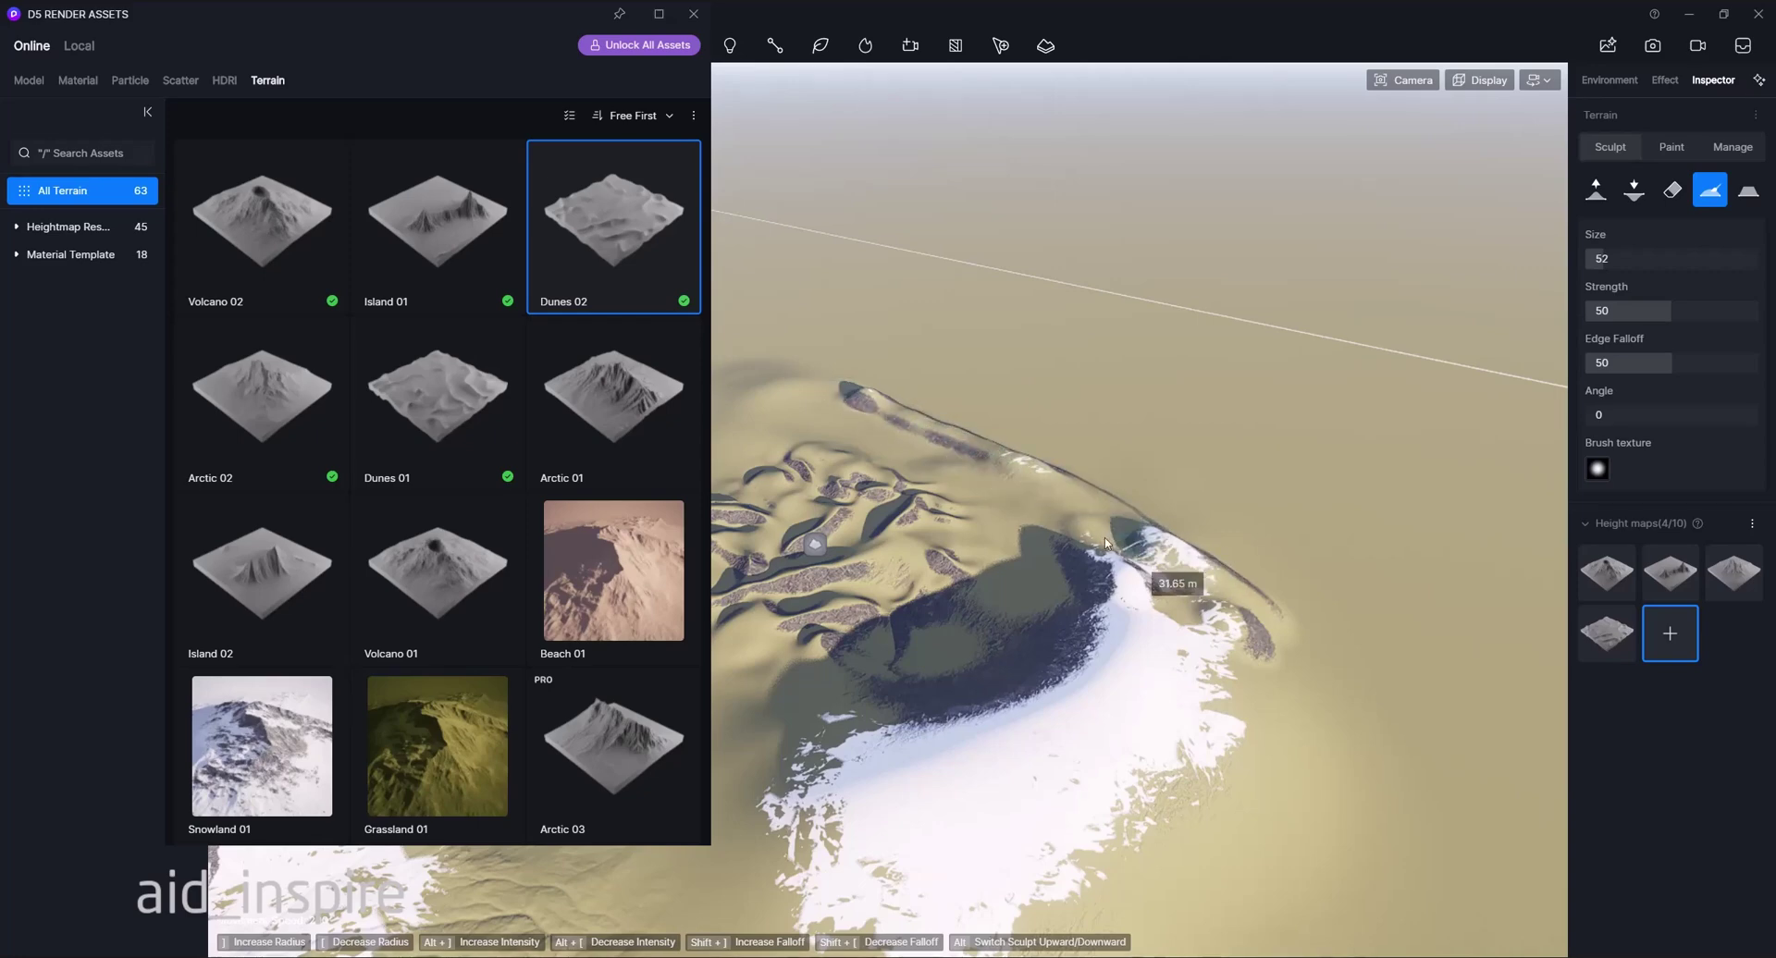
pyautogui.click(1755, 195)
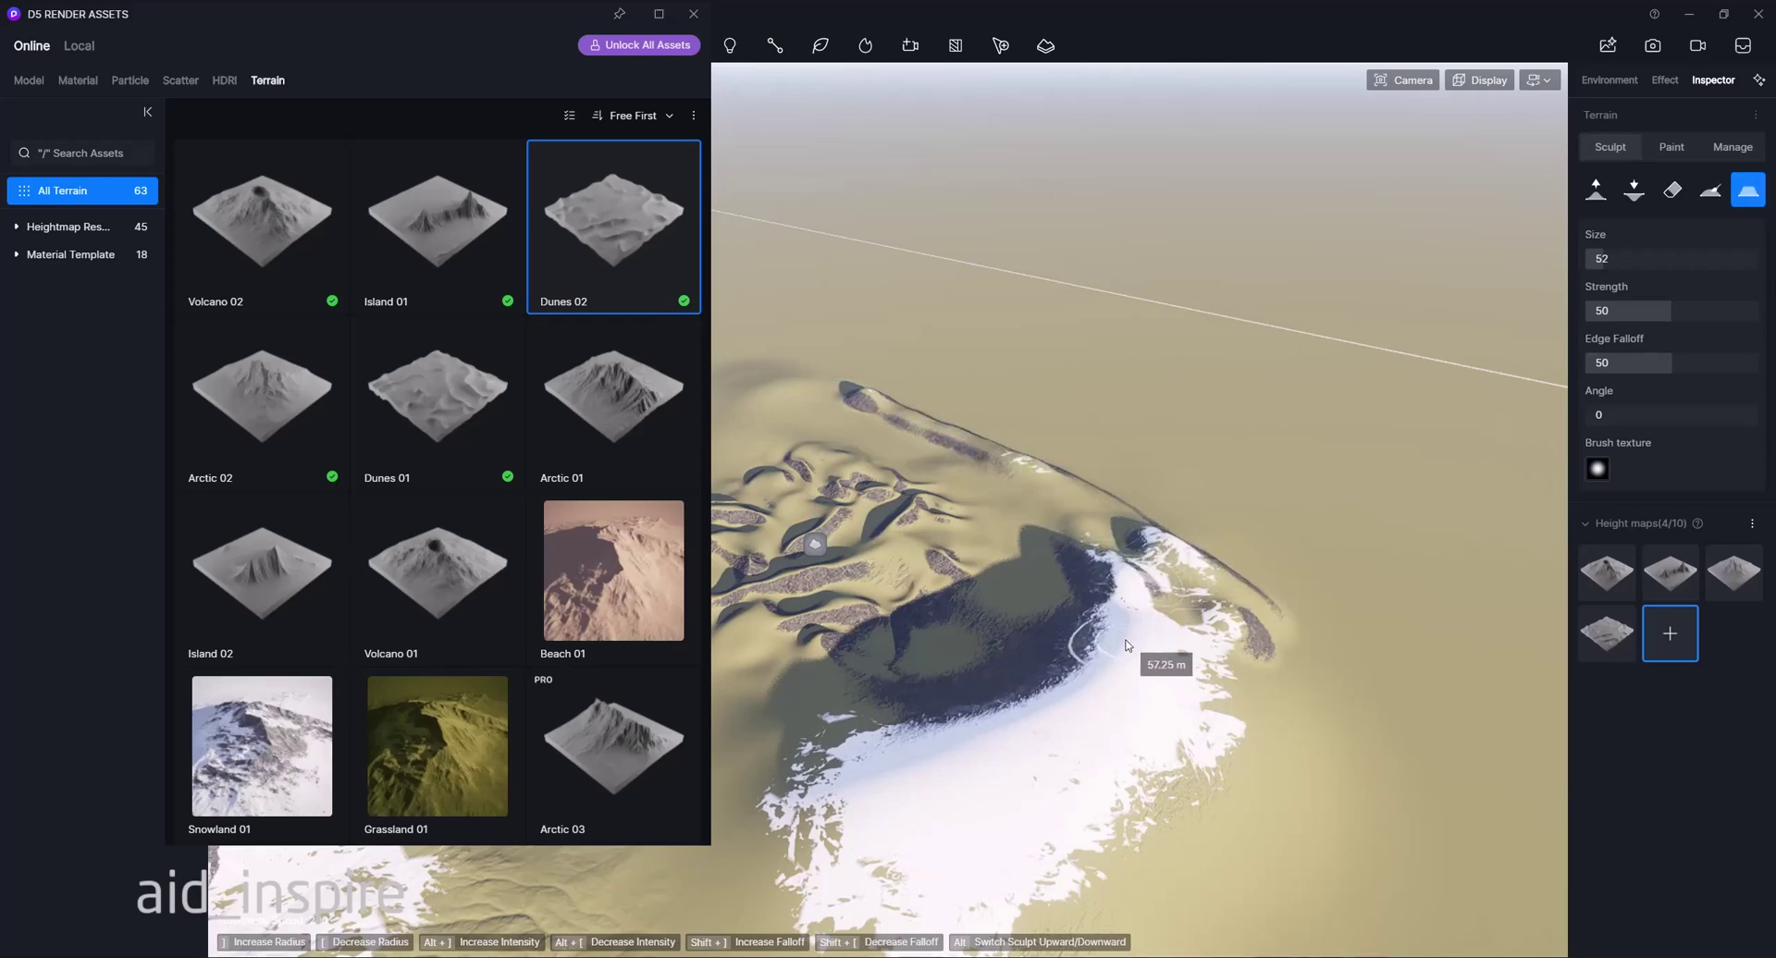
pyautogui.moveTo(1150, 657)
pyautogui.mouseDown()
pyautogui.moveTo(793, 774)
pyautogui.moveTo(1087, 689)
pyautogui.moveTo(1110, 601)
pyautogui.moveTo(1087, 514)
pyautogui.moveTo(1111, 645)
pyautogui.moveTo(1117, 564)
pyautogui.moveTo(1073, 611)
pyautogui.moveTo(1076, 526)
pyautogui.moveTo(1107, 508)
pyautogui.moveTo(852, 393)
pyautogui.mouseUp()
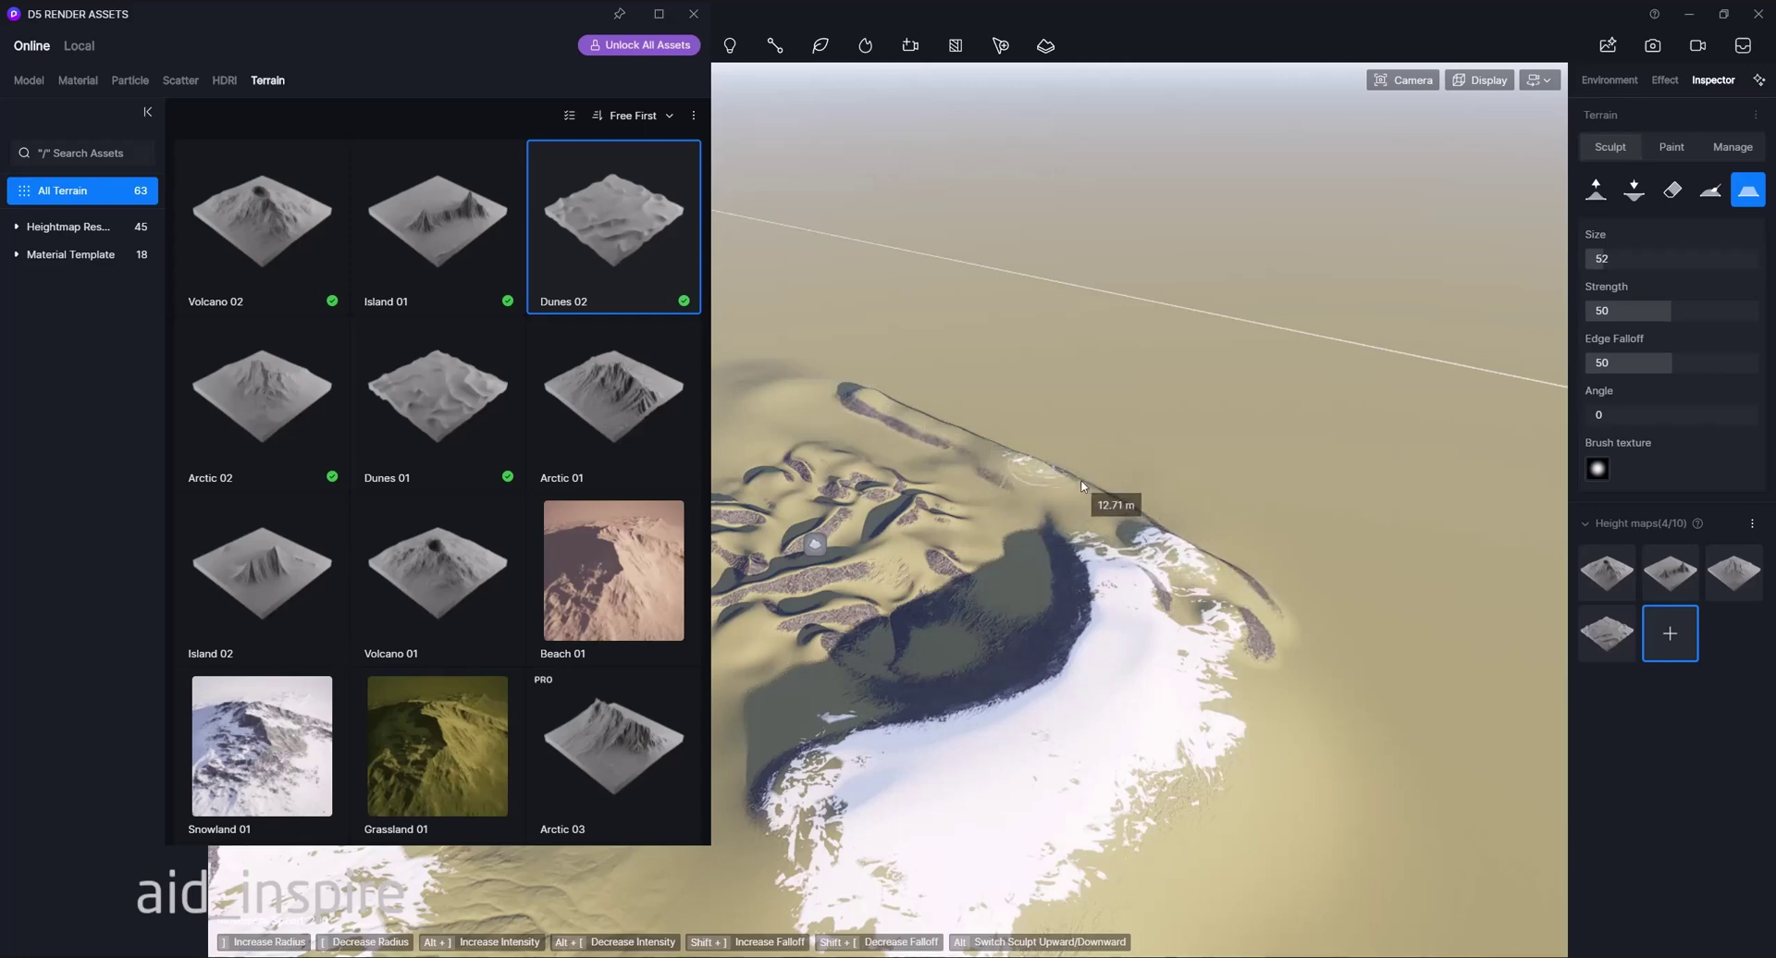
pyautogui.moveTo(1161, 574)
pyautogui.mouseDown(button='right')
pyautogui.moveTo(808, 701)
pyautogui.moveTo(803, 597)
pyautogui.mouseUp(button='right')
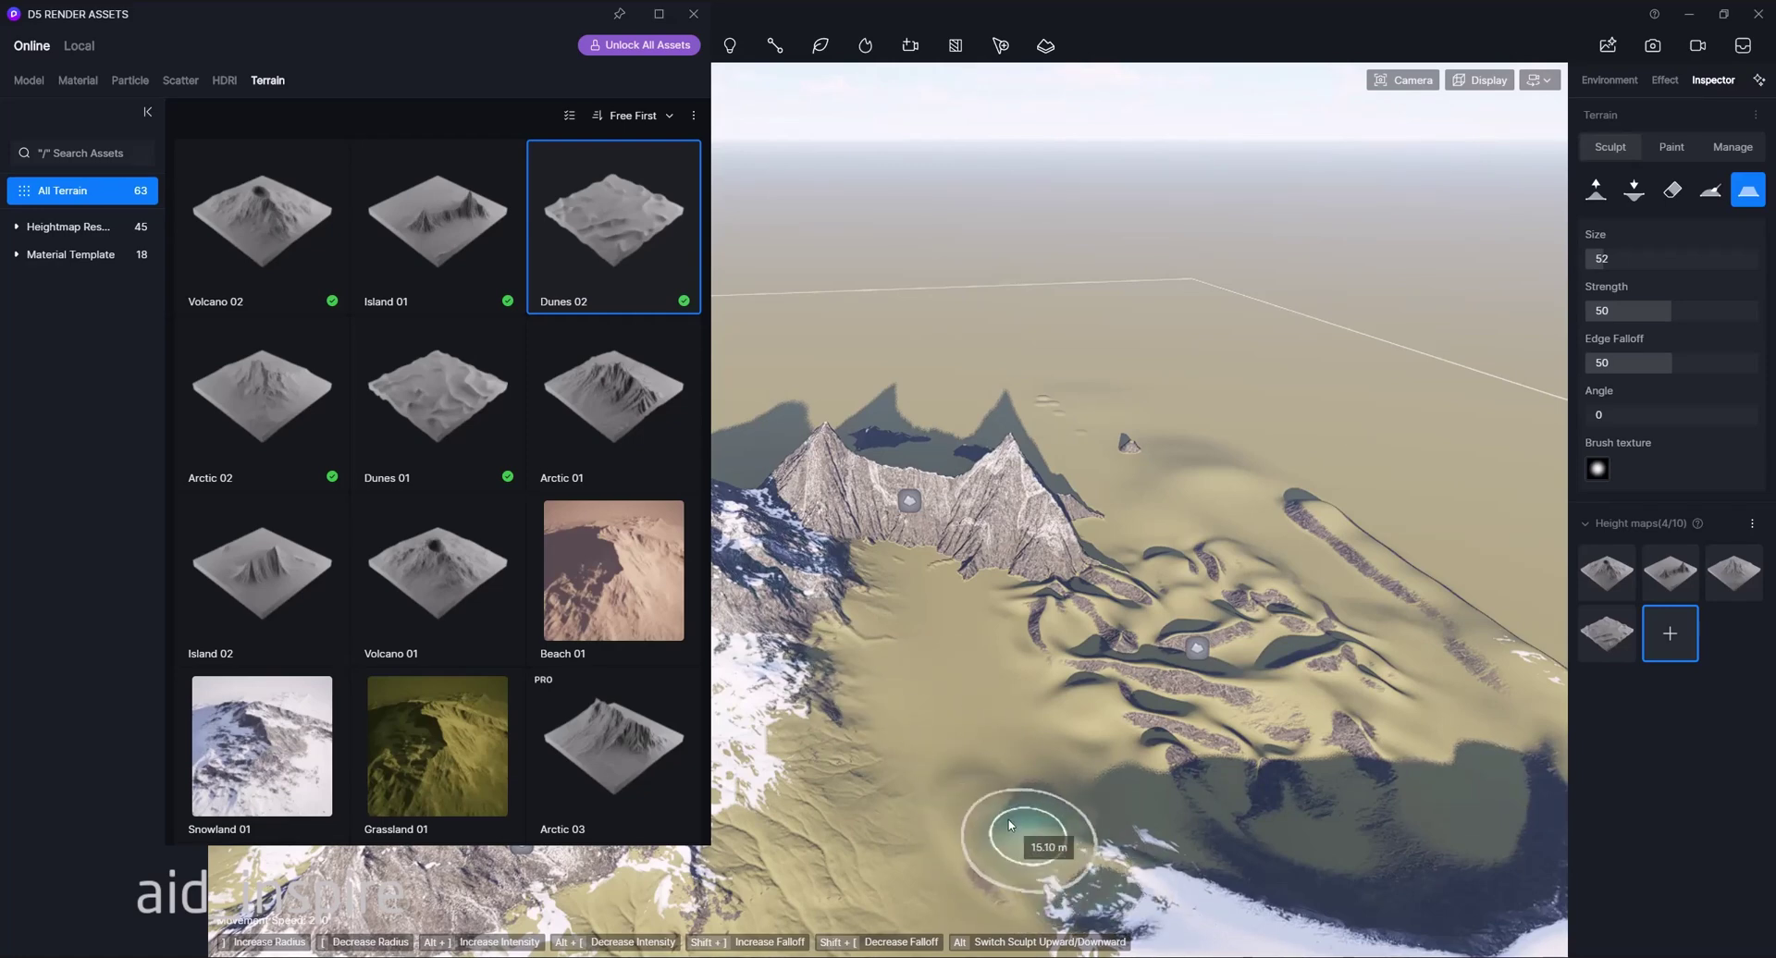
pyautogui.moveTo(1115, 642)
pyautogui.mouseDown(button='right')
pyautogui.moveTo(1180, 626)
pyautogui.moveTo(1338, 738)
pyautogui.moveTo(1291, 840)
pyautogui.moveTo(999, 848)
pyautogui.moveTo(773, 822)
pyautogui.moveTo(1123, 841)
pyautogui.moveTo(1232, 826)
pyautogui.mouseUp(button='right')
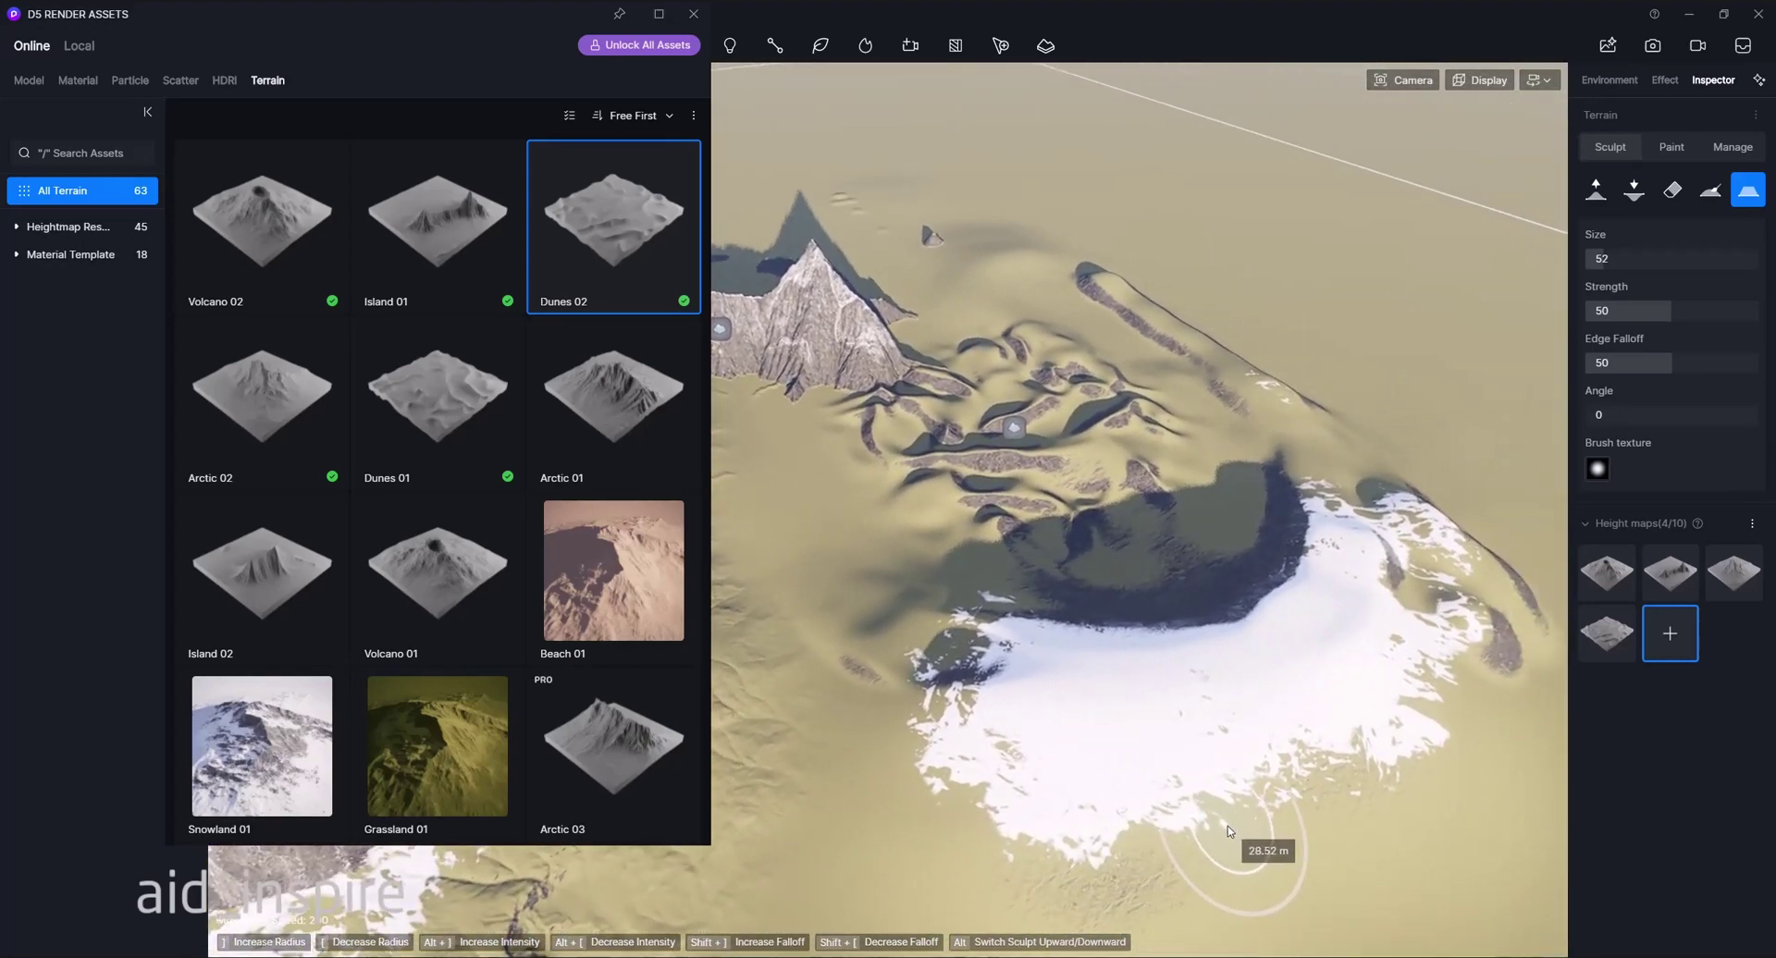
# View the available brush textures in the brush library, and close the asset library
pyautogui.click(1598, 469)
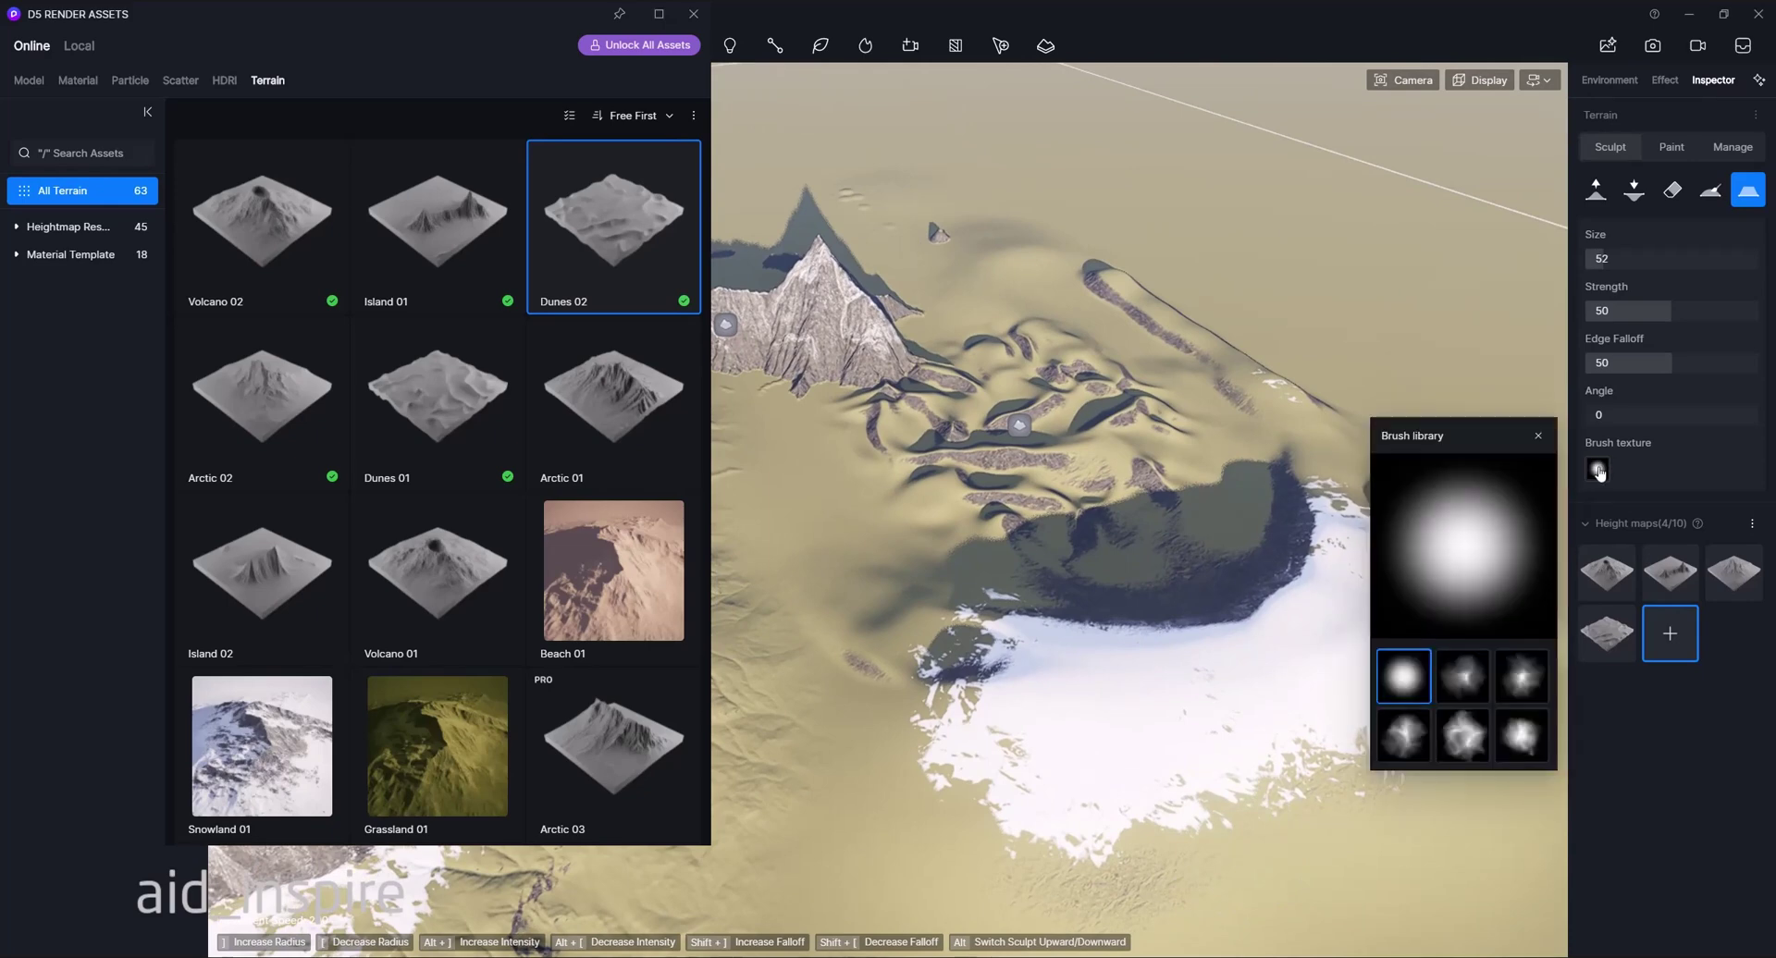
pyautogui.click(1539, 437)
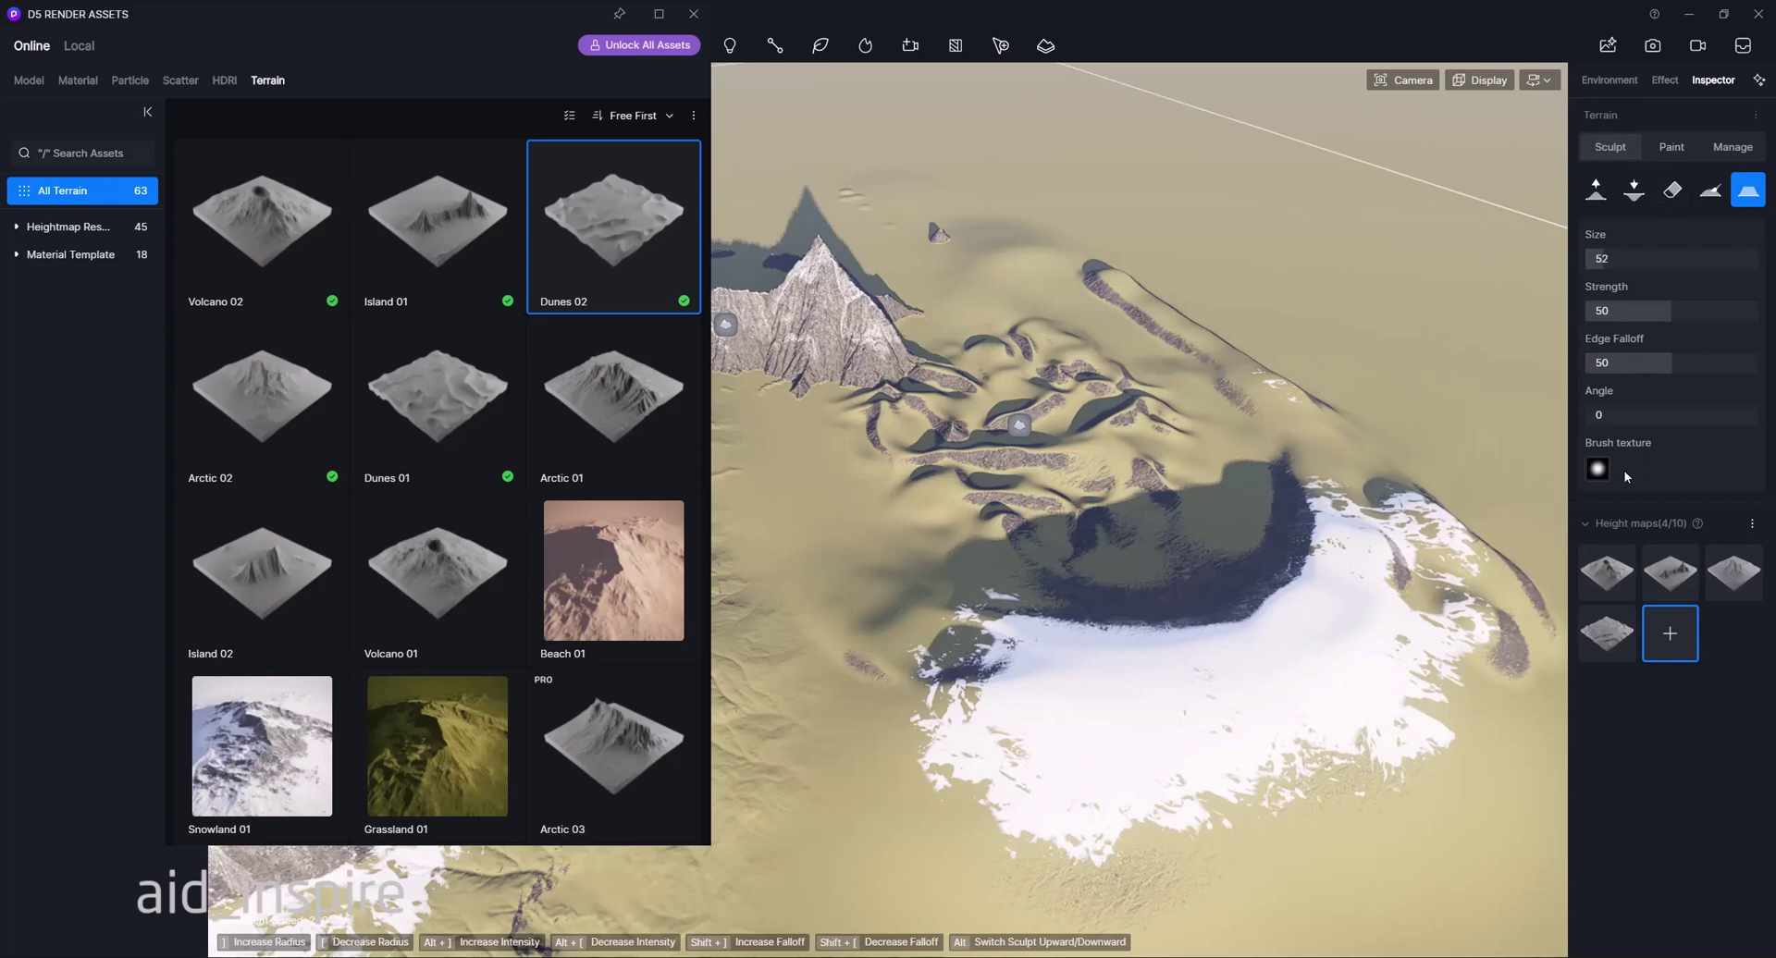
pyautogui.click(695, 14)
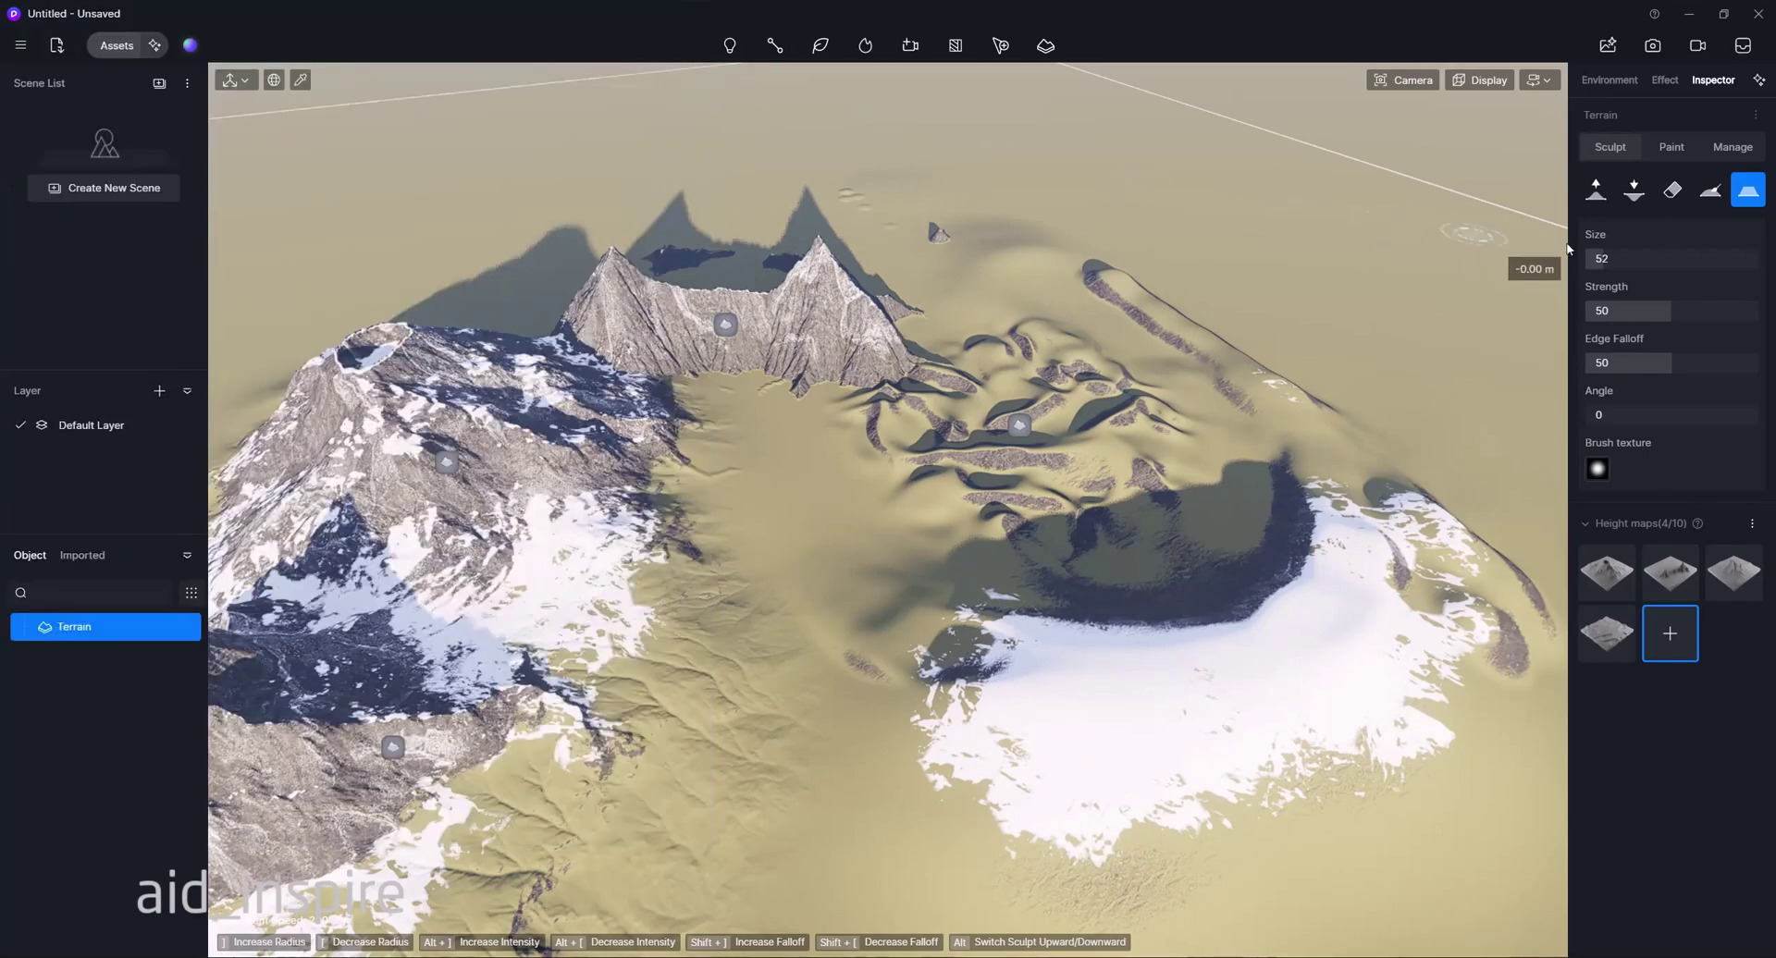
# Load the snow_05_disp_2k image as the terrain's height map and open its height setting for editing
pyautogui.click(1728, 149)
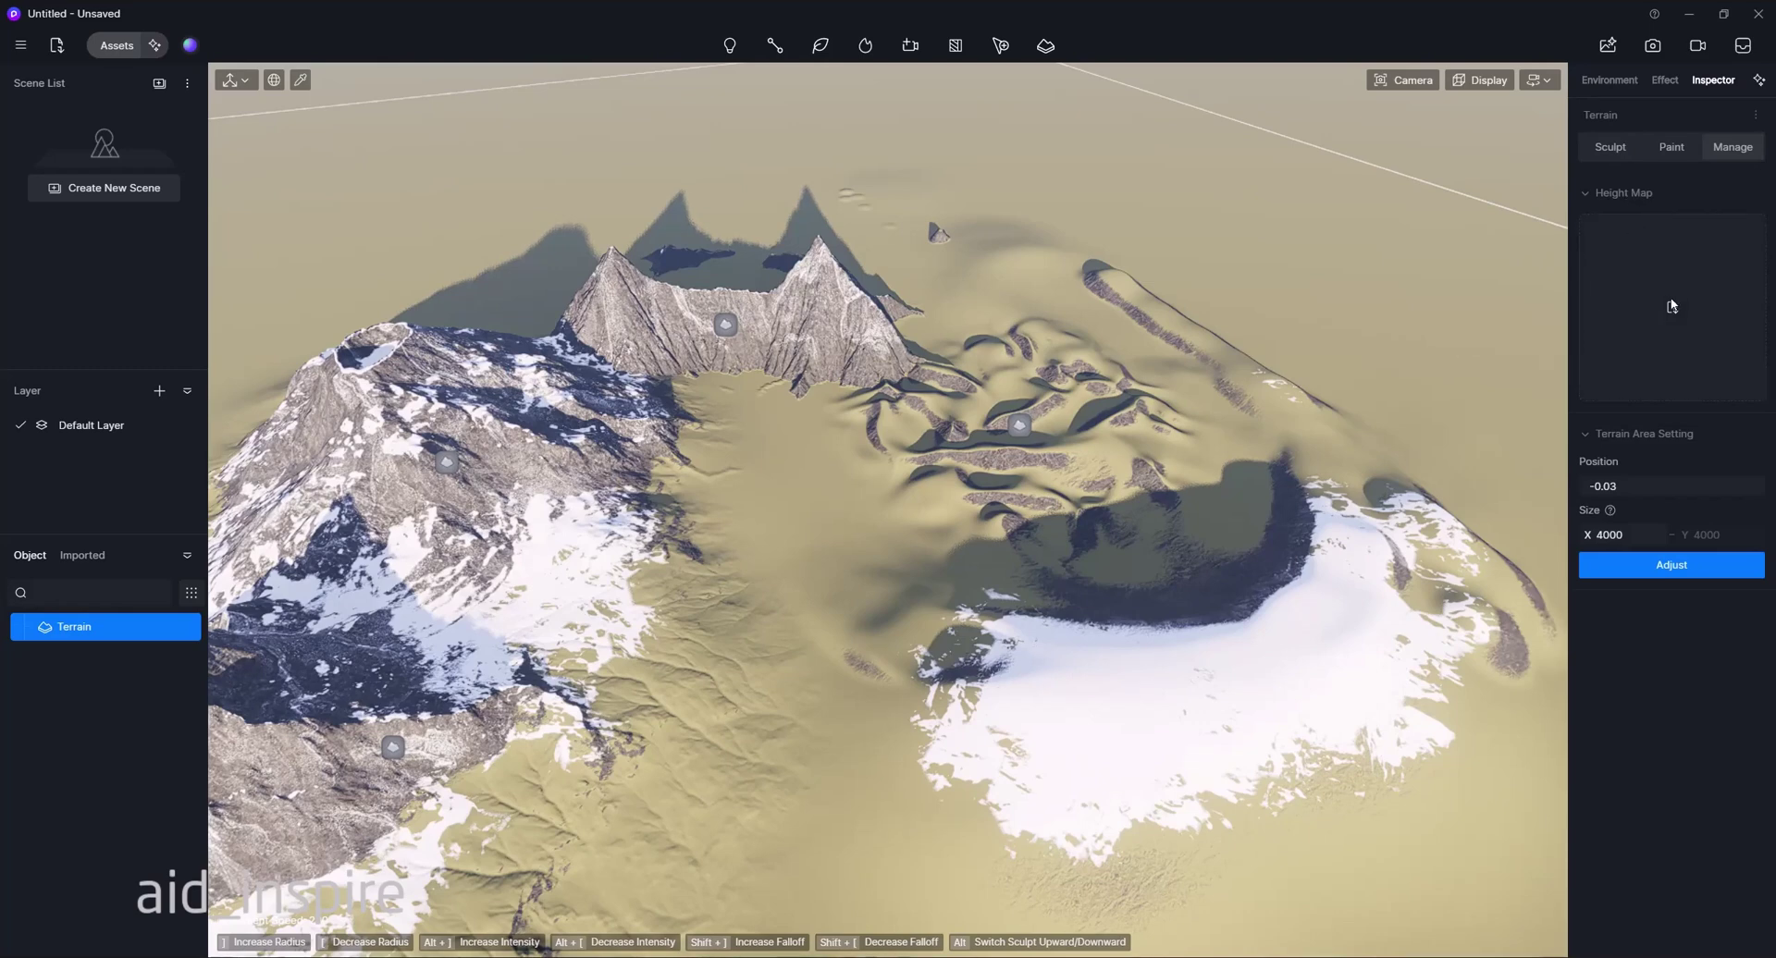
pyautogui.click(1677, 345)
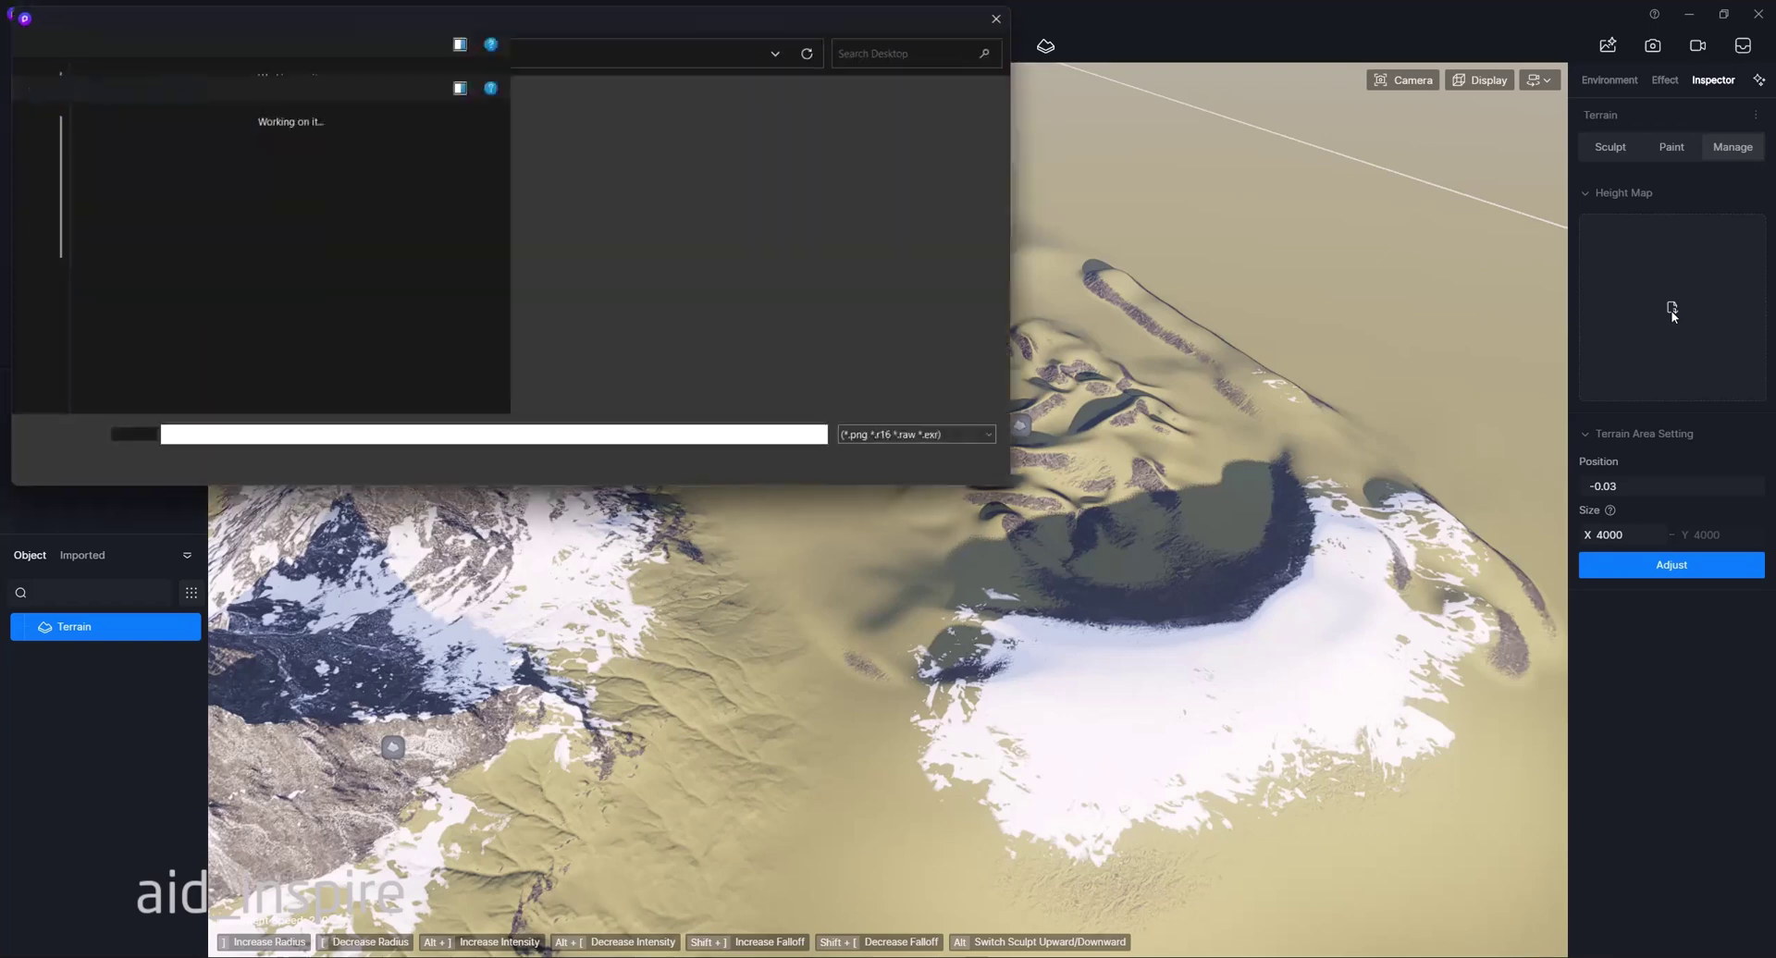
pyautogui.click(211, 228)
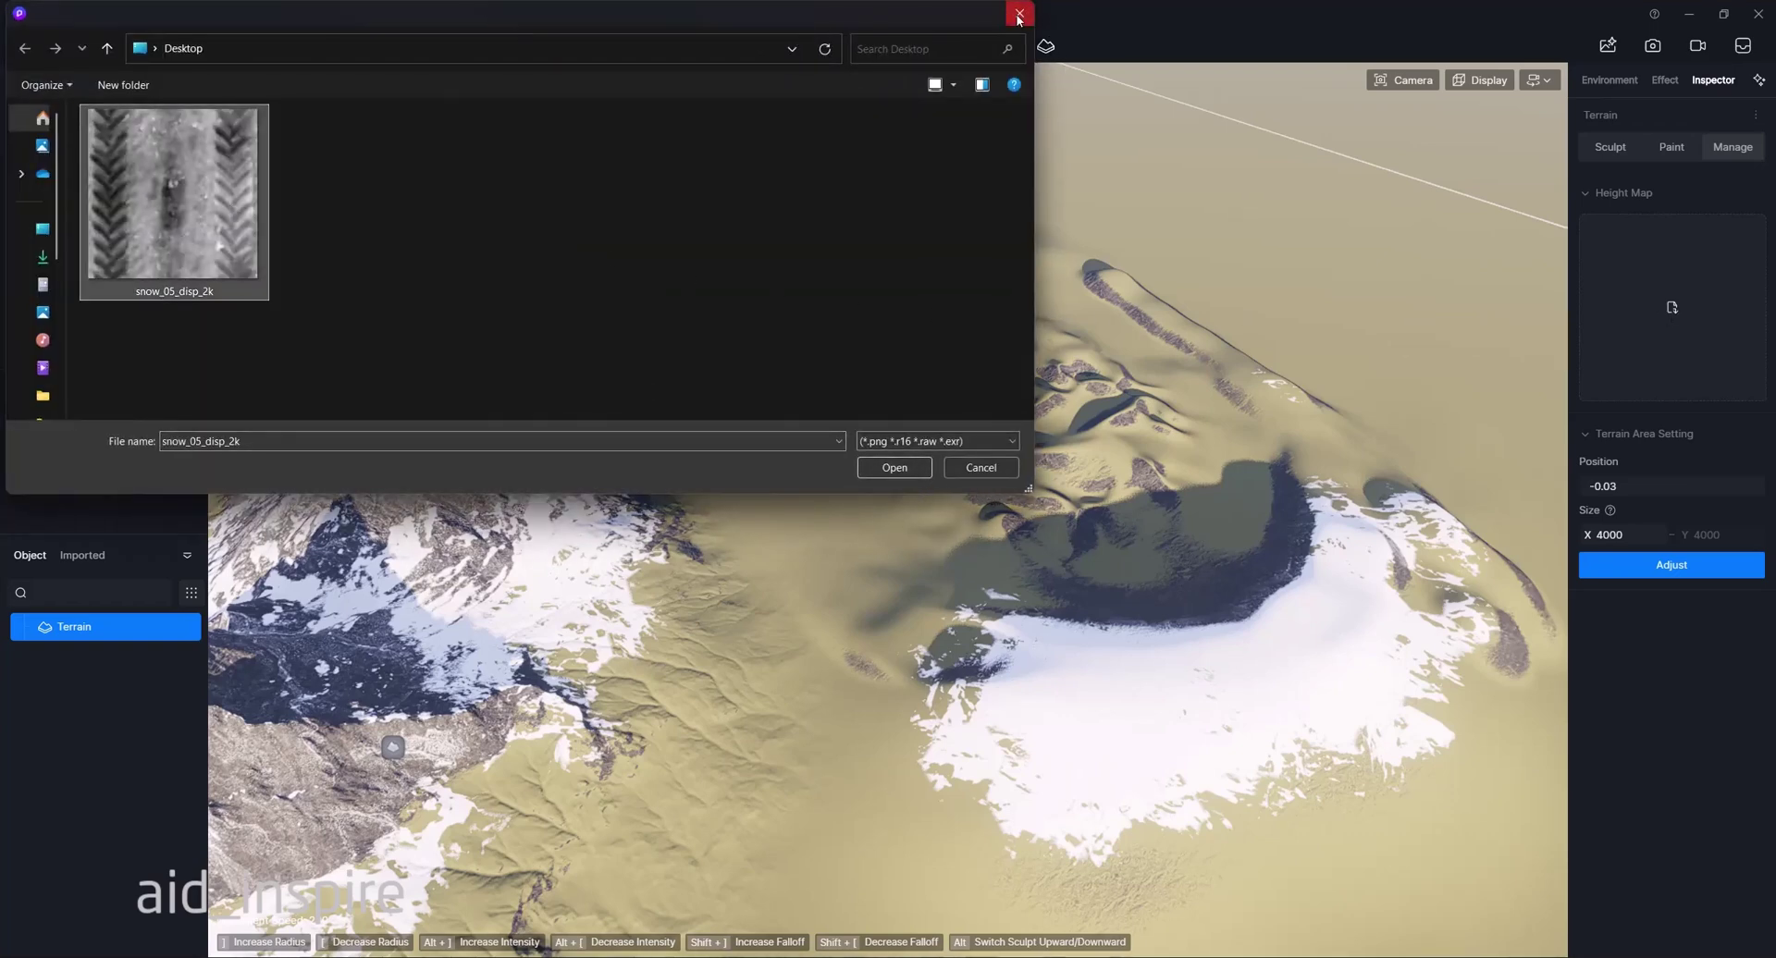
pyautogui.click(896, 472)
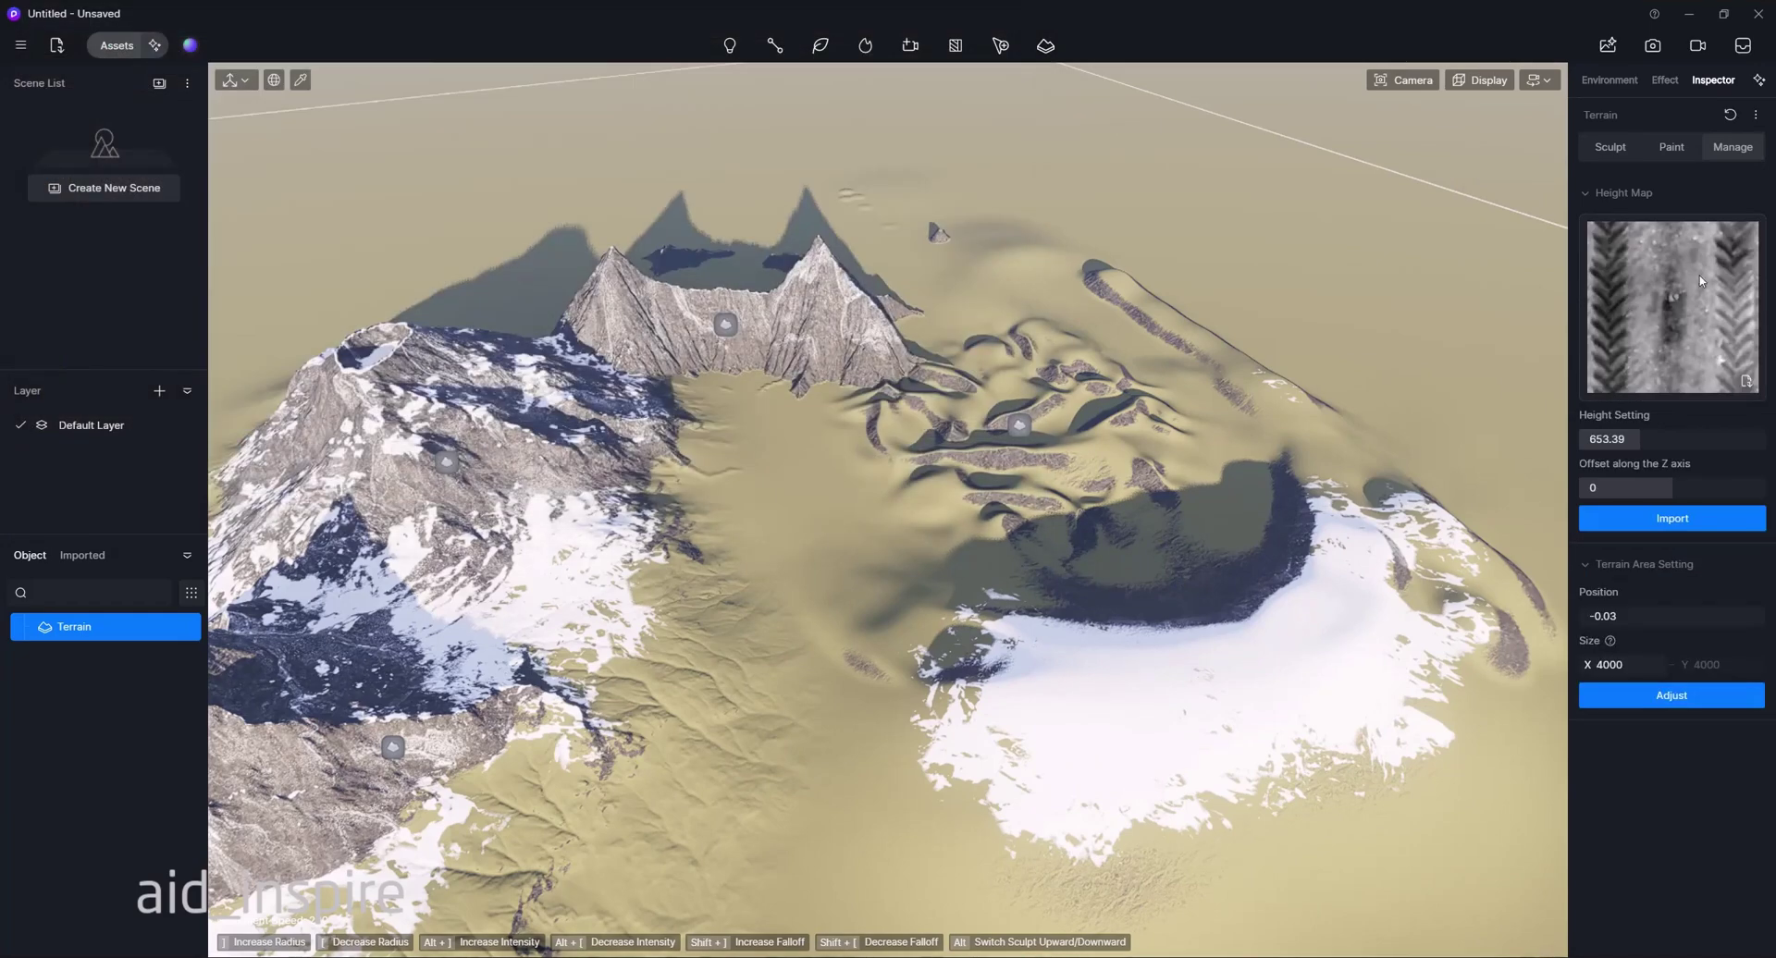
pyautogui.click(1669, 440)
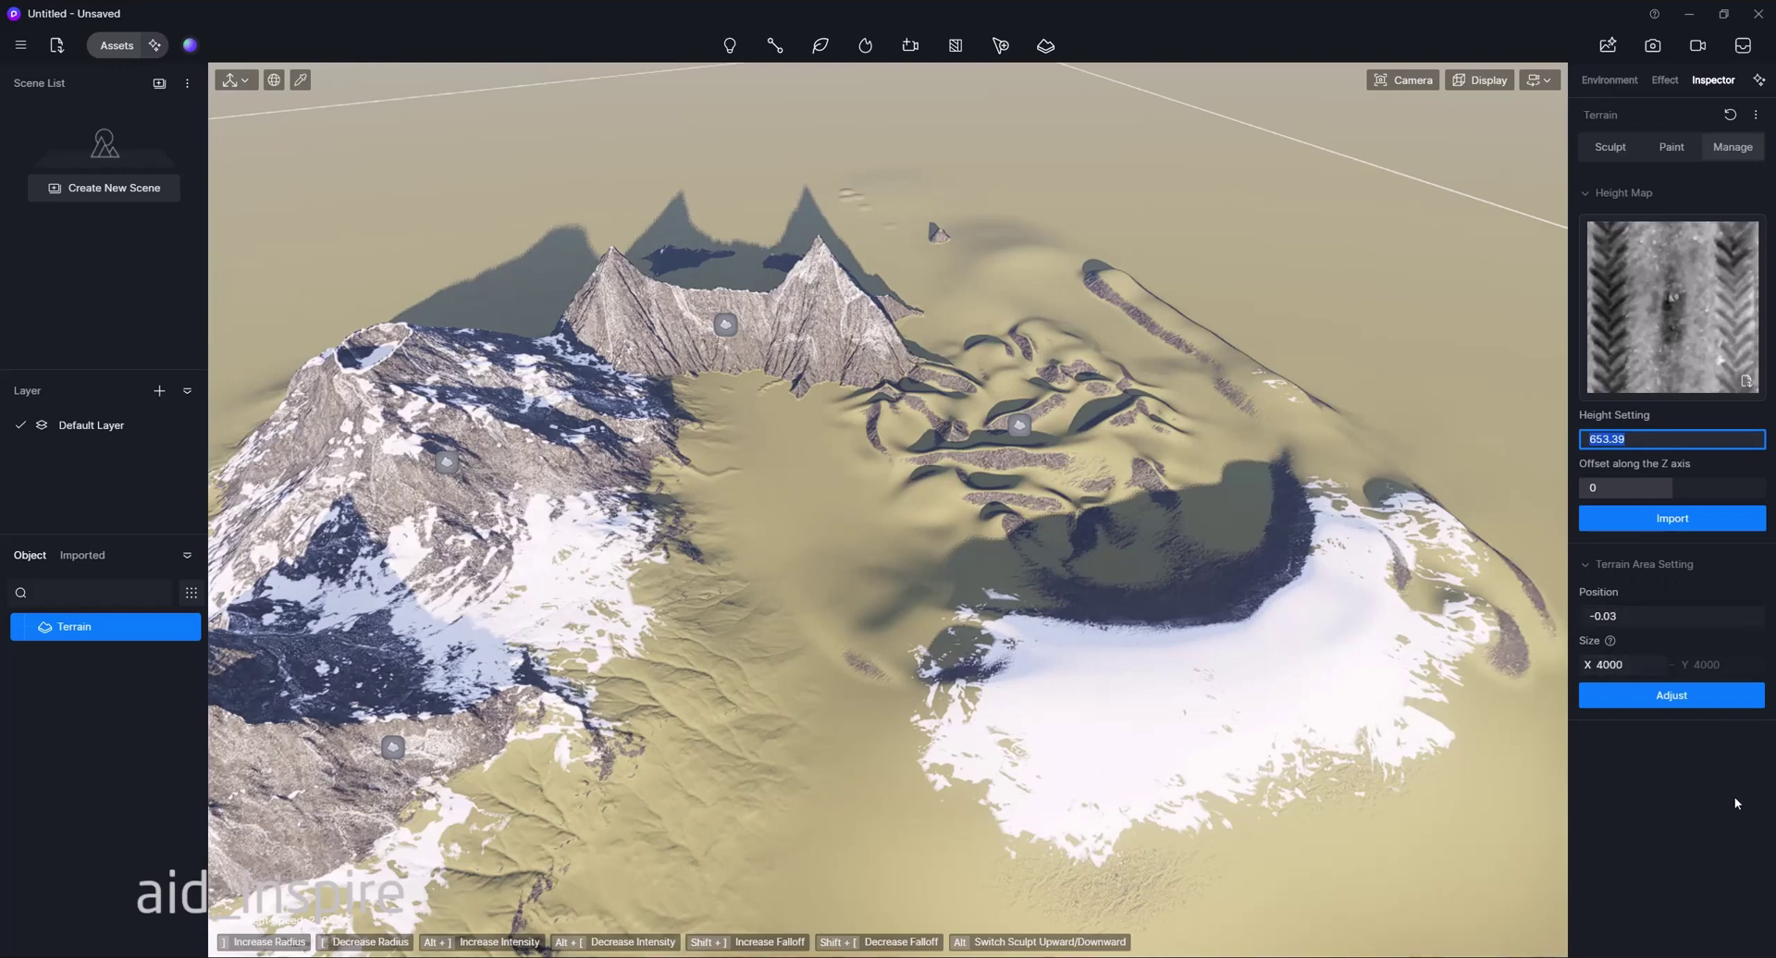
# Apply the placed height maps permanently to the terrain
pyautogui.click(1623, 155)
pyautogui.moveTo(1756, 562)
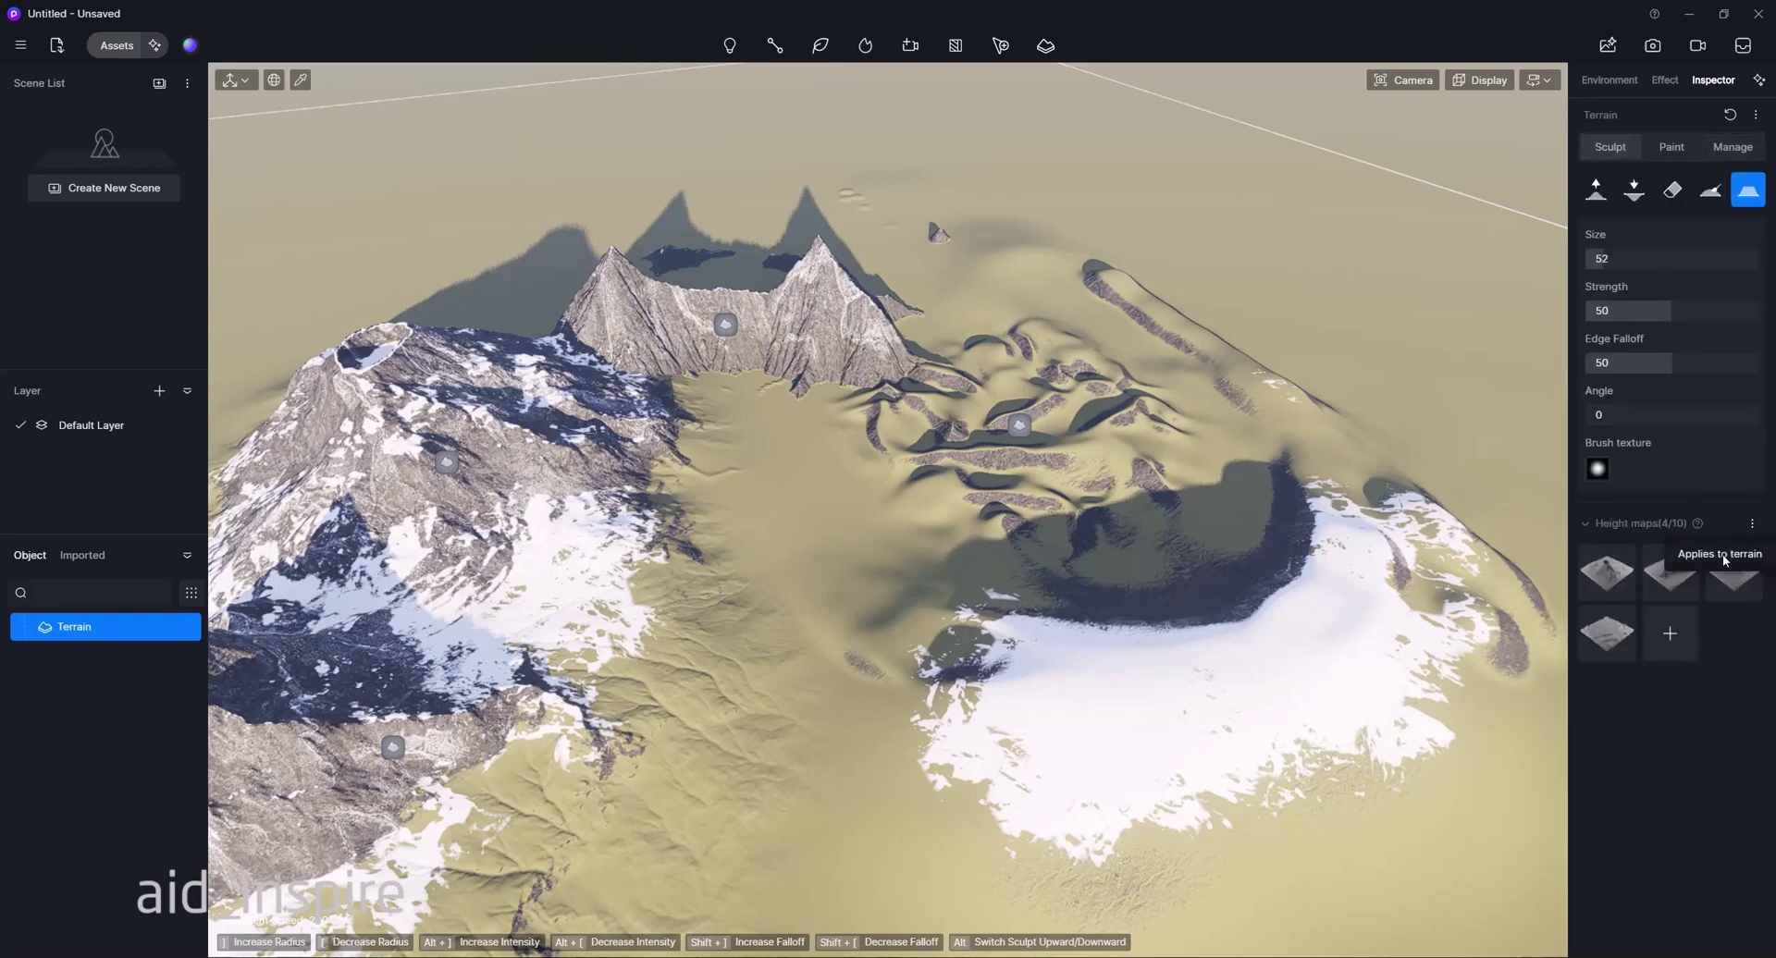
pyautogui.click(1725, 560)
pyautogui.moveTo(827, 587); pyautogui.dragTo(433, 521, button='right')
pyautogui.click(1752, 530)
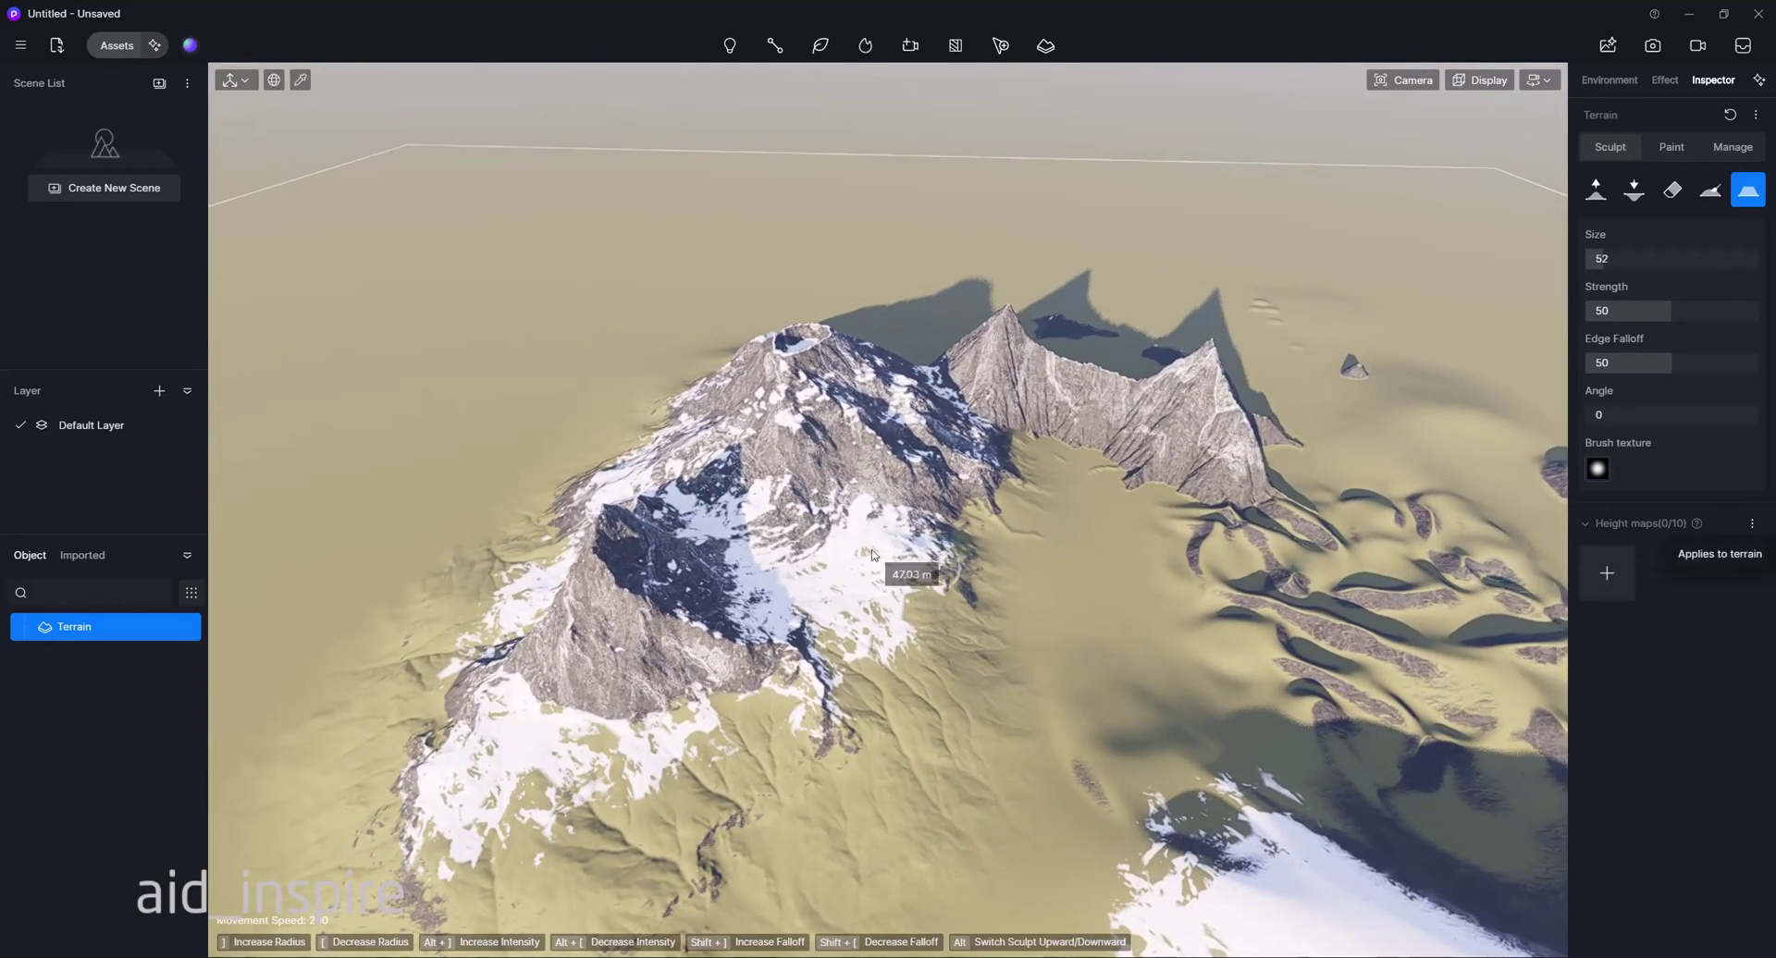
pyautogui.moveTo(873, 555); pyautogui.dragTo(773, 468, button='right')
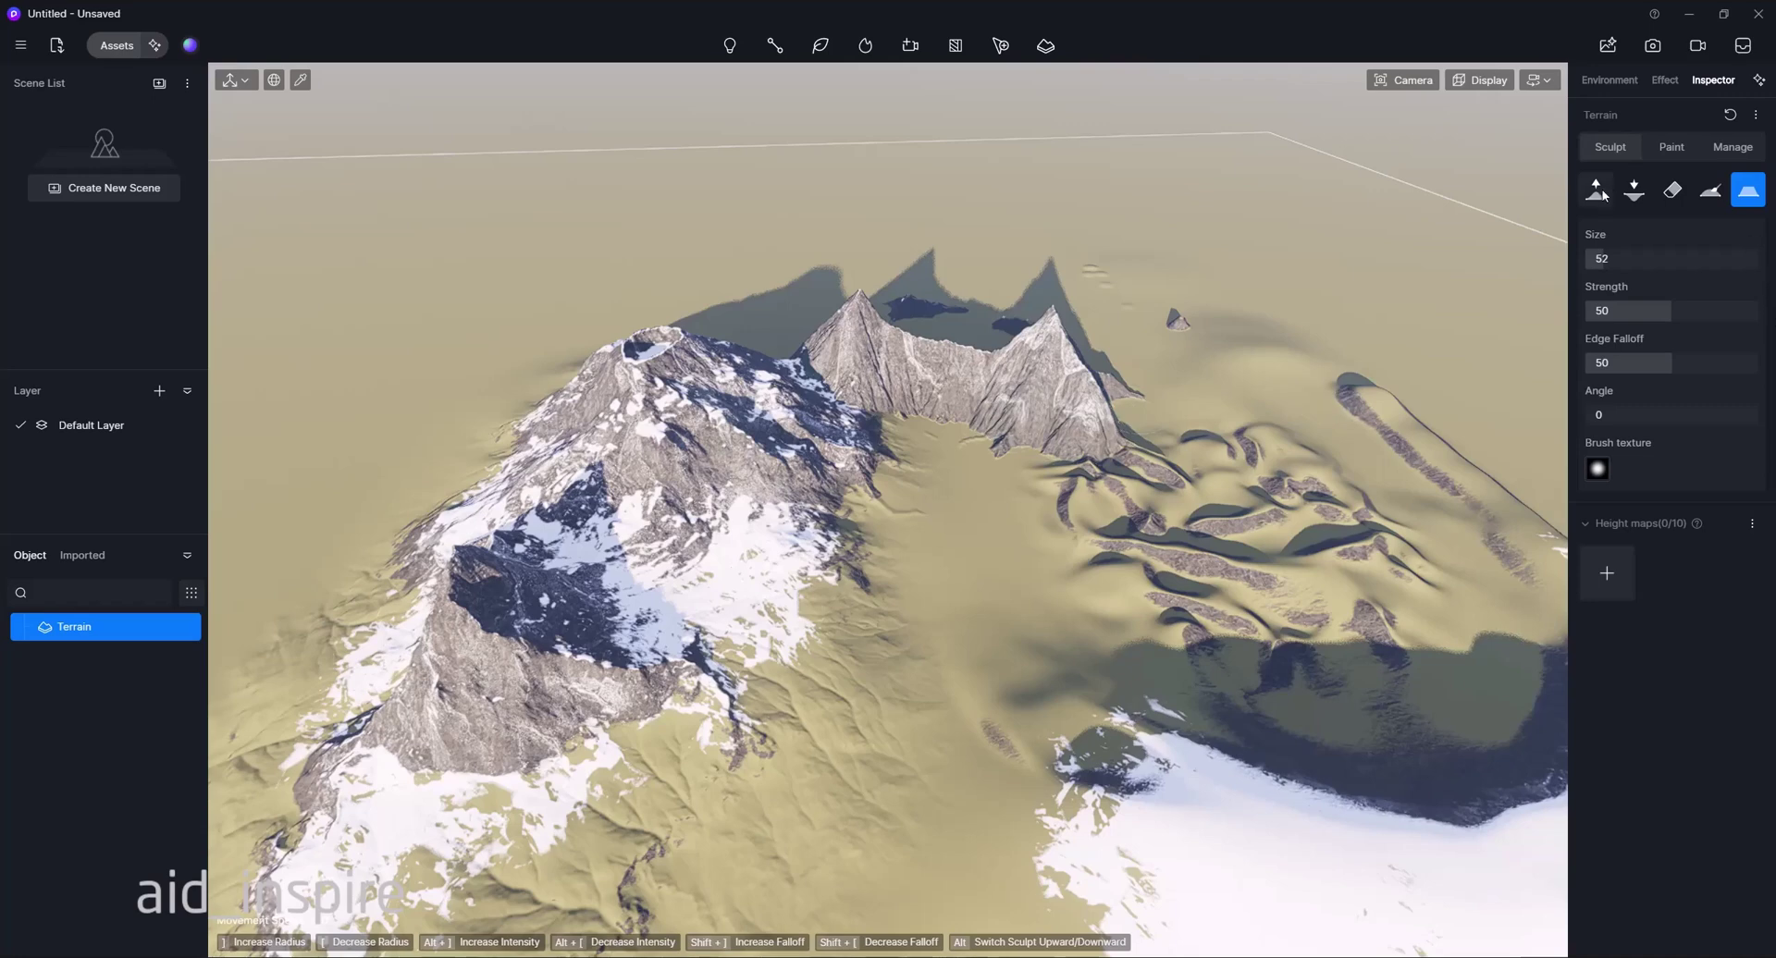
pyautogui.moveTo(922, 526); pyautogui.dragTo(949, 525, button='right')
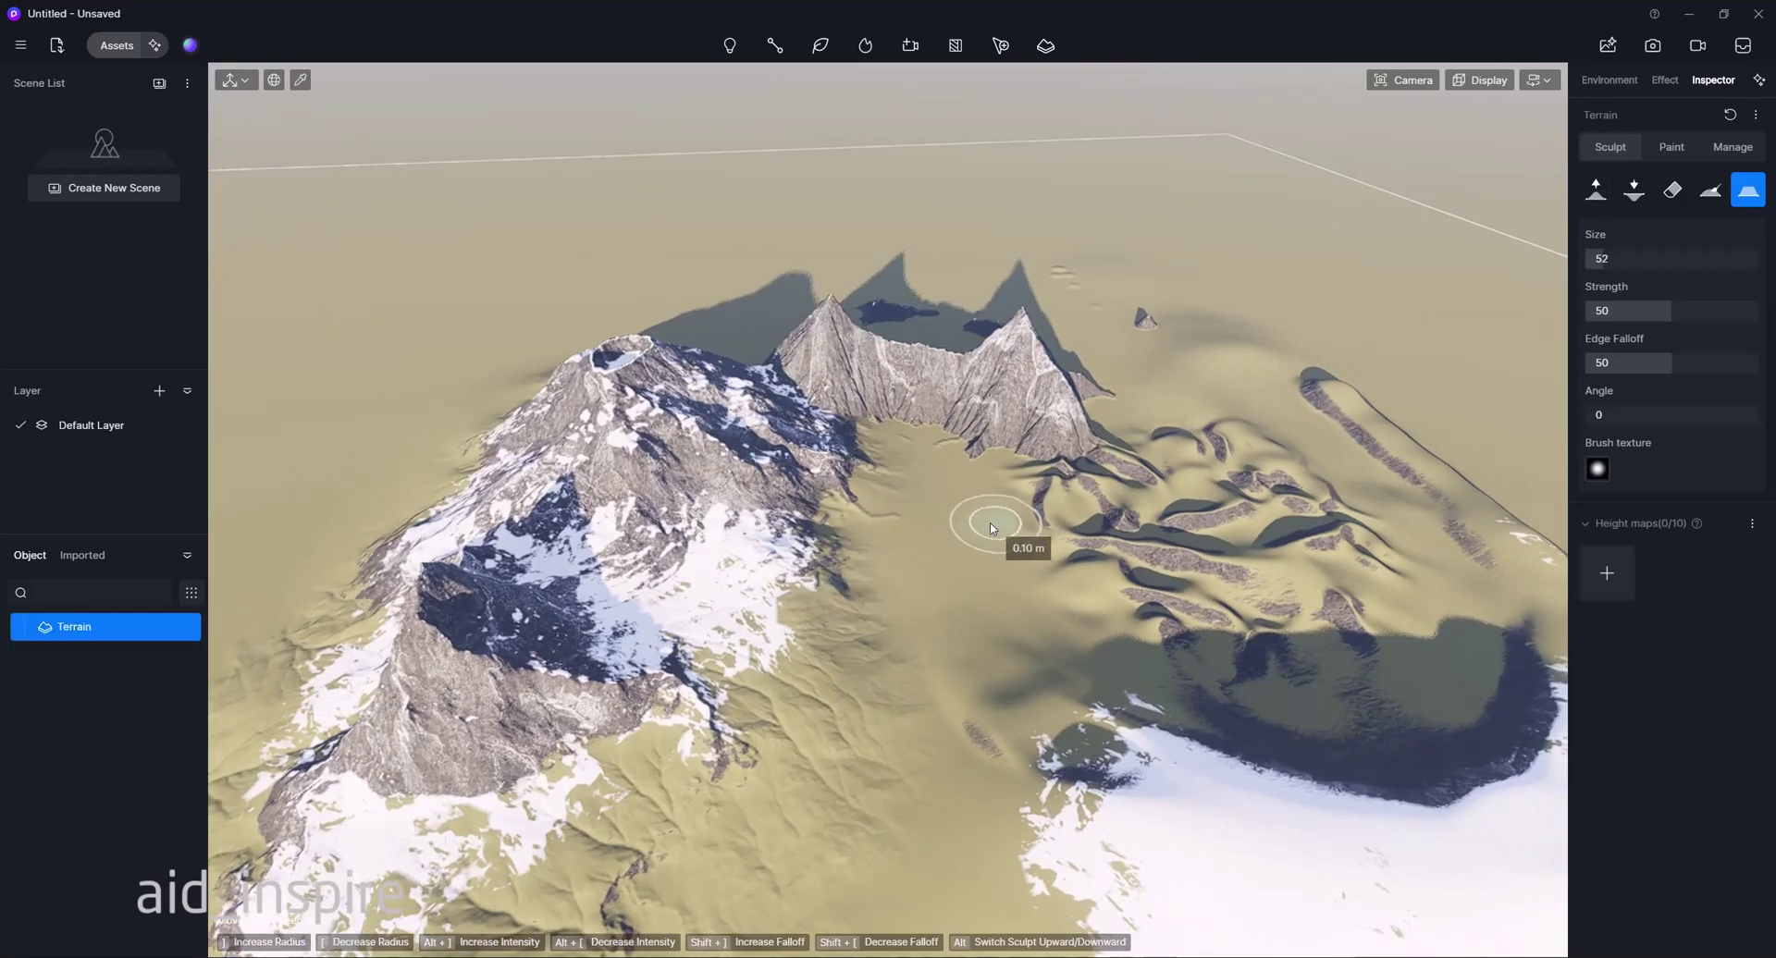
# Delete the terrain object from the scene and confirm the deletion
pyautogui.rightClick(121, 634)
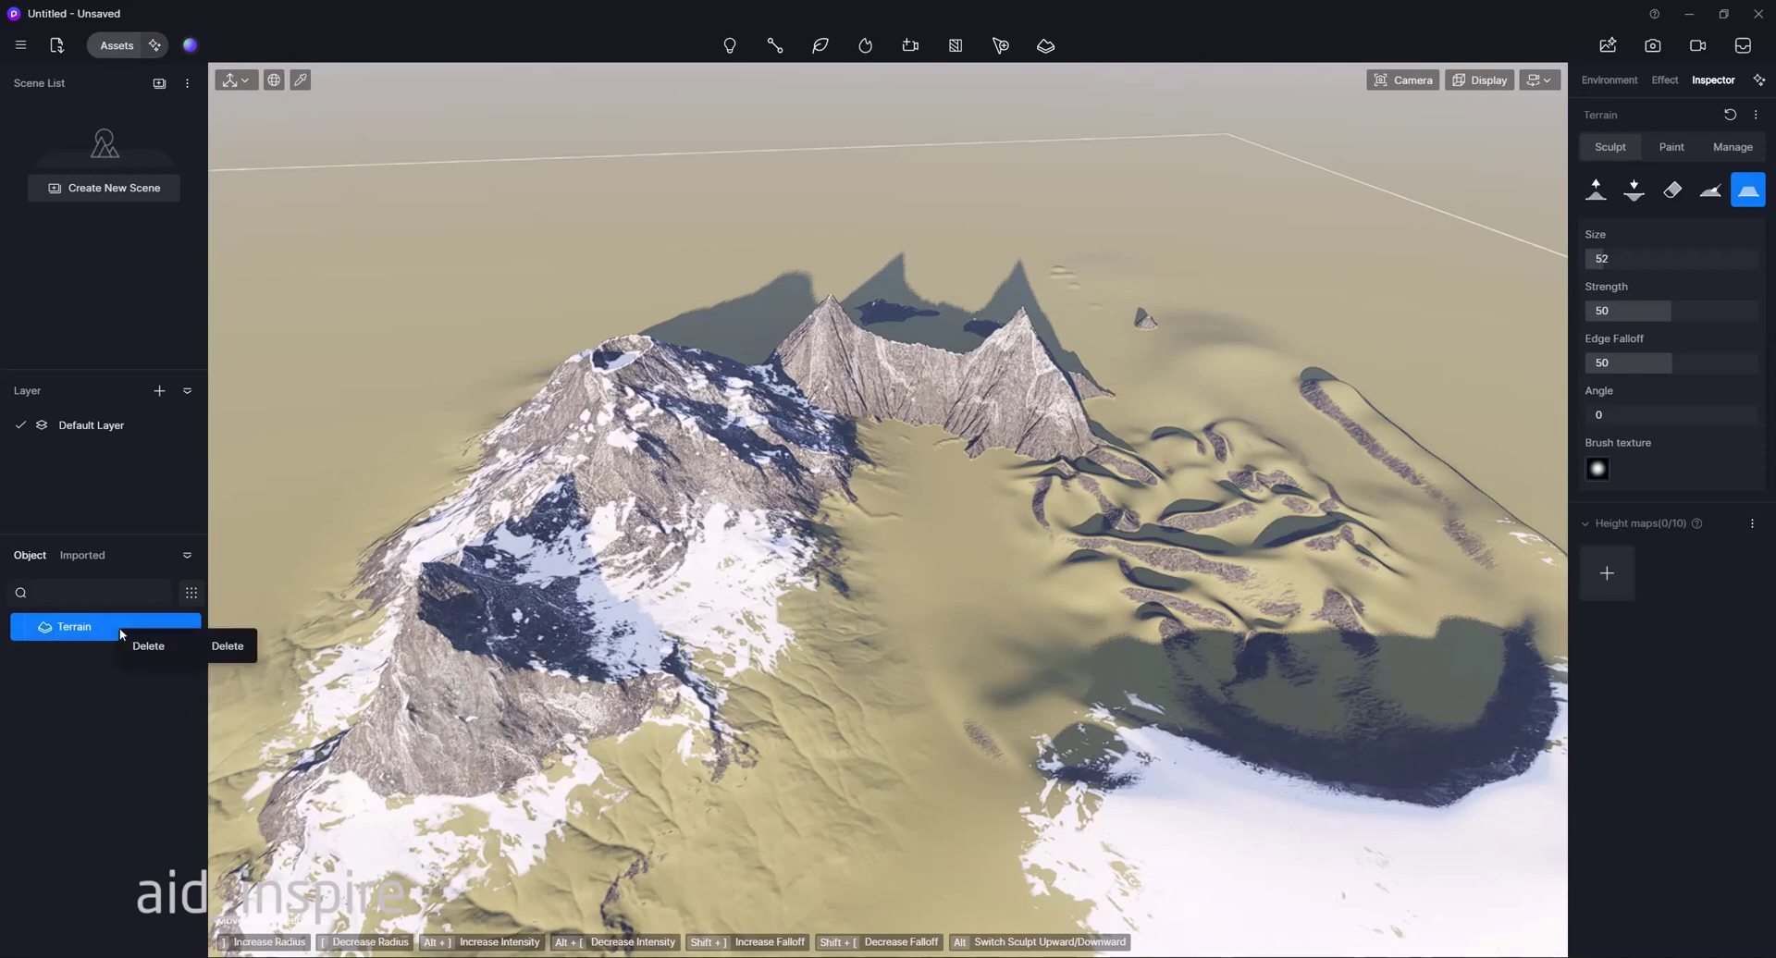
pyautogui.click(176, 653)
pyautogui.click(896, 466)
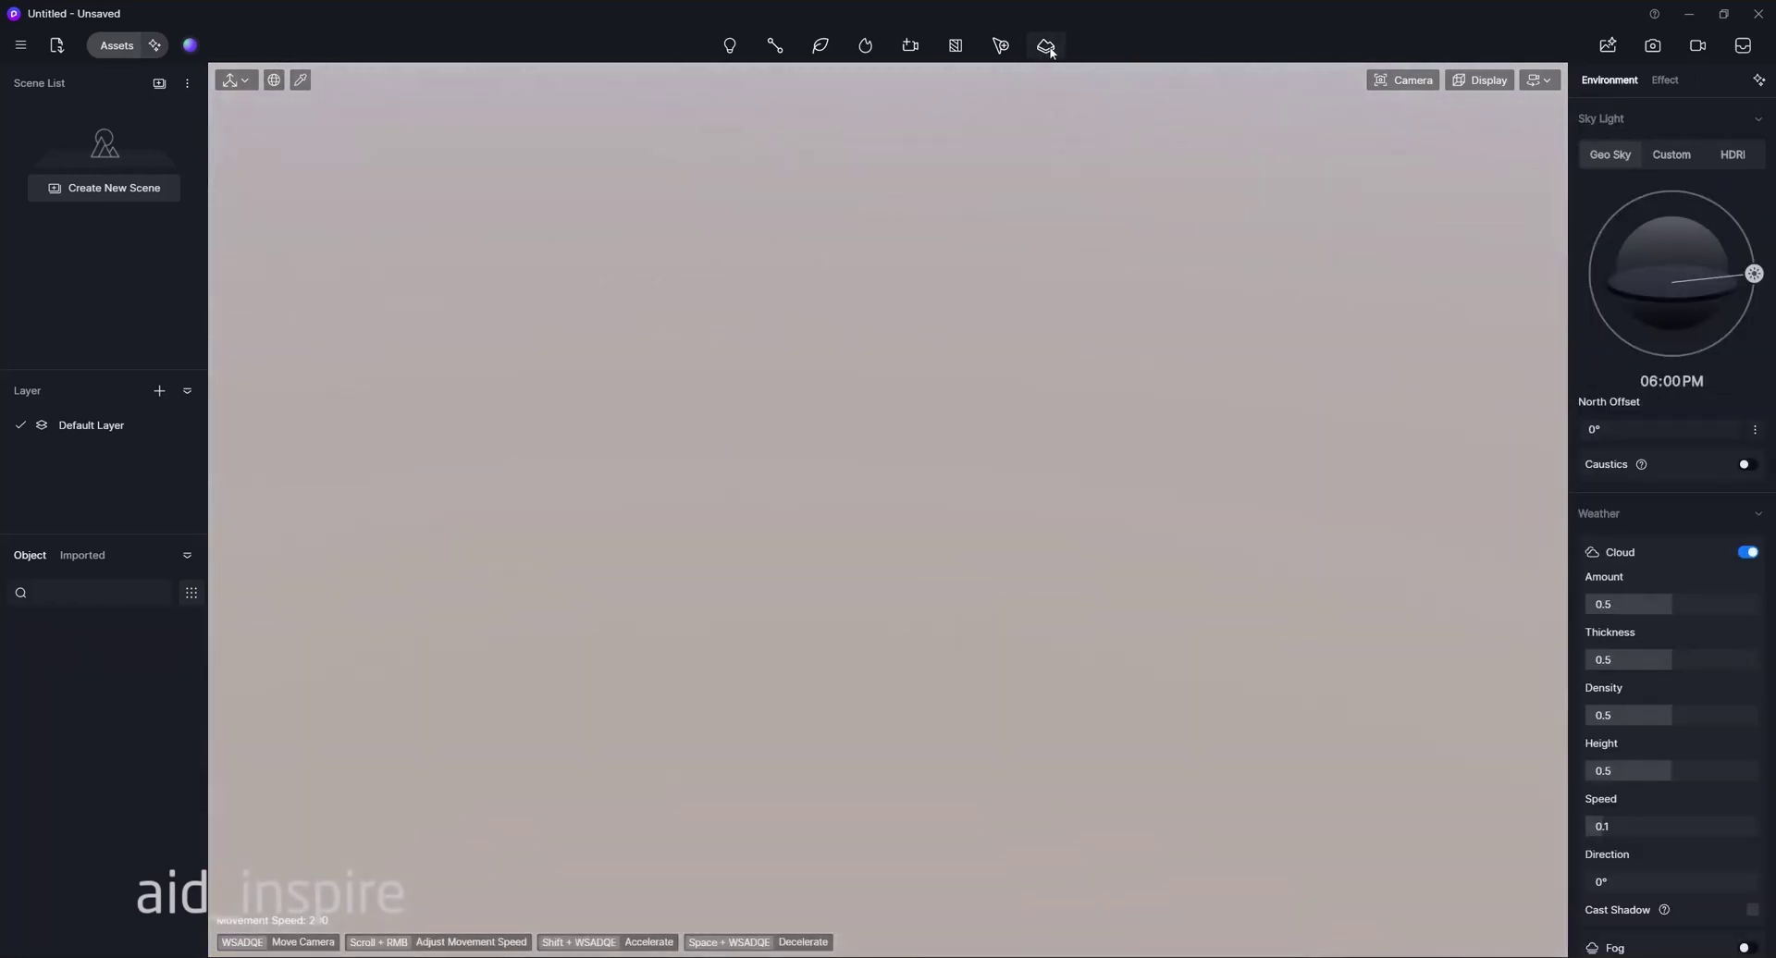
# Create a new terrain, load the grayscale tire-track image as its height map, and import it
pyautogui.click(1047, 46)
pyautogui.click(1064, 82)
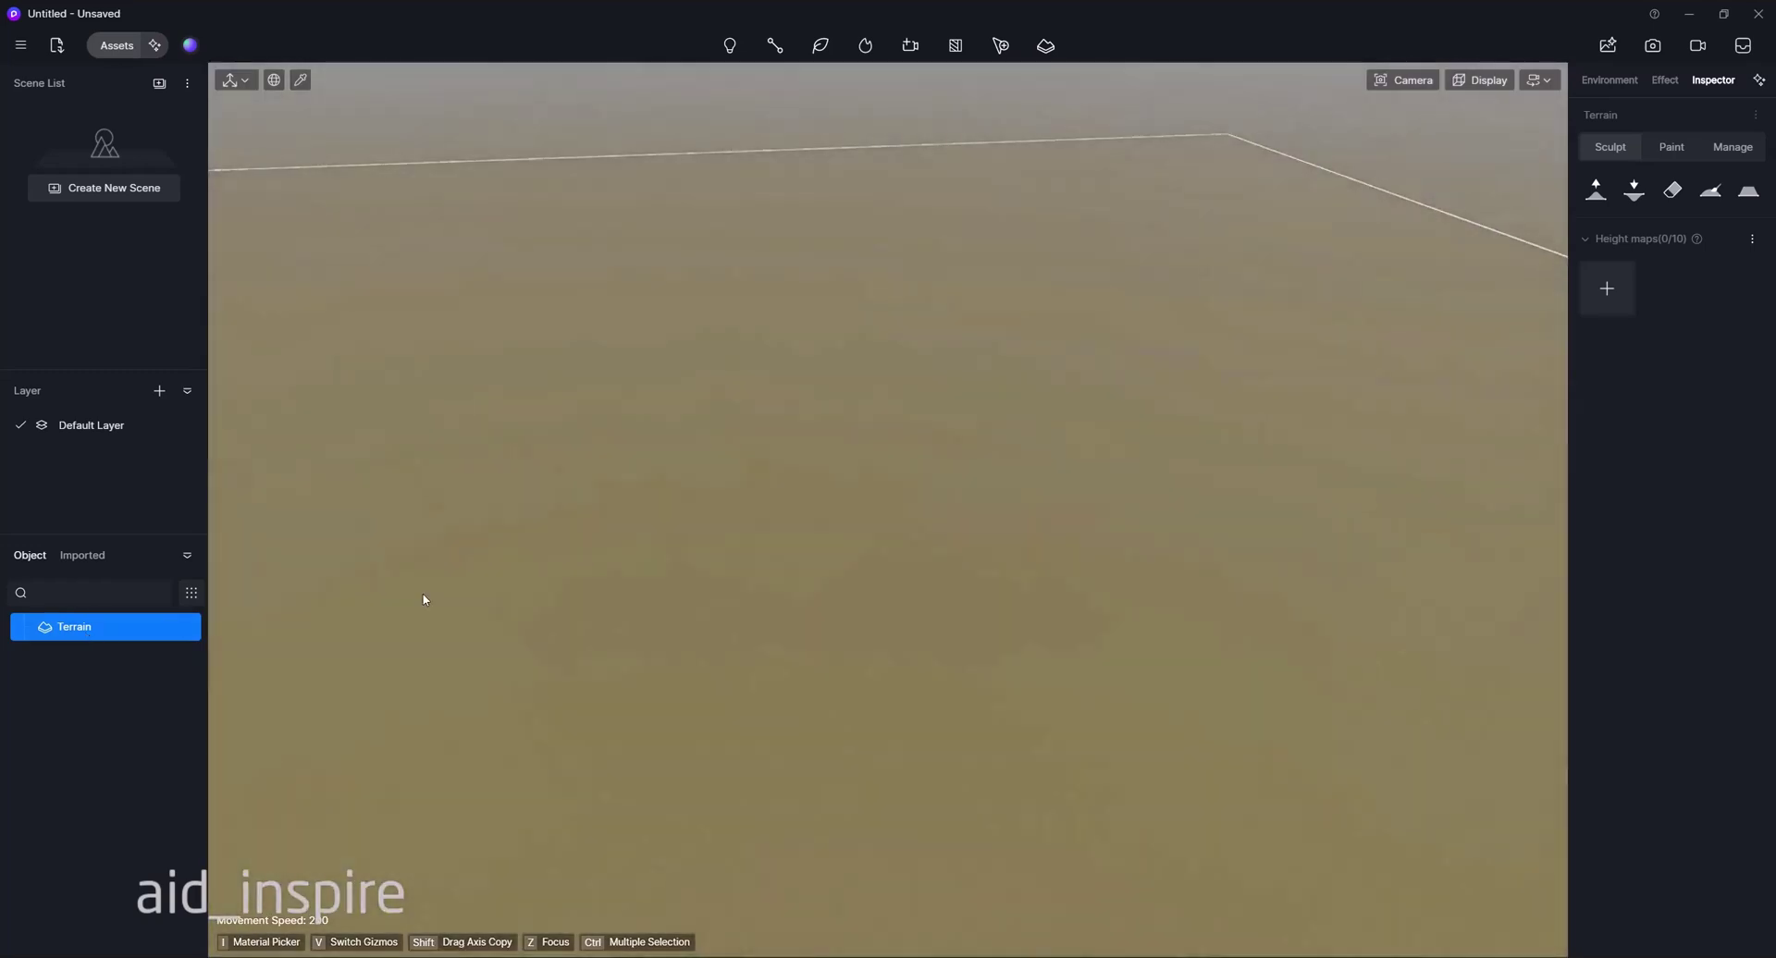
pyautogui.click(1730, 148)
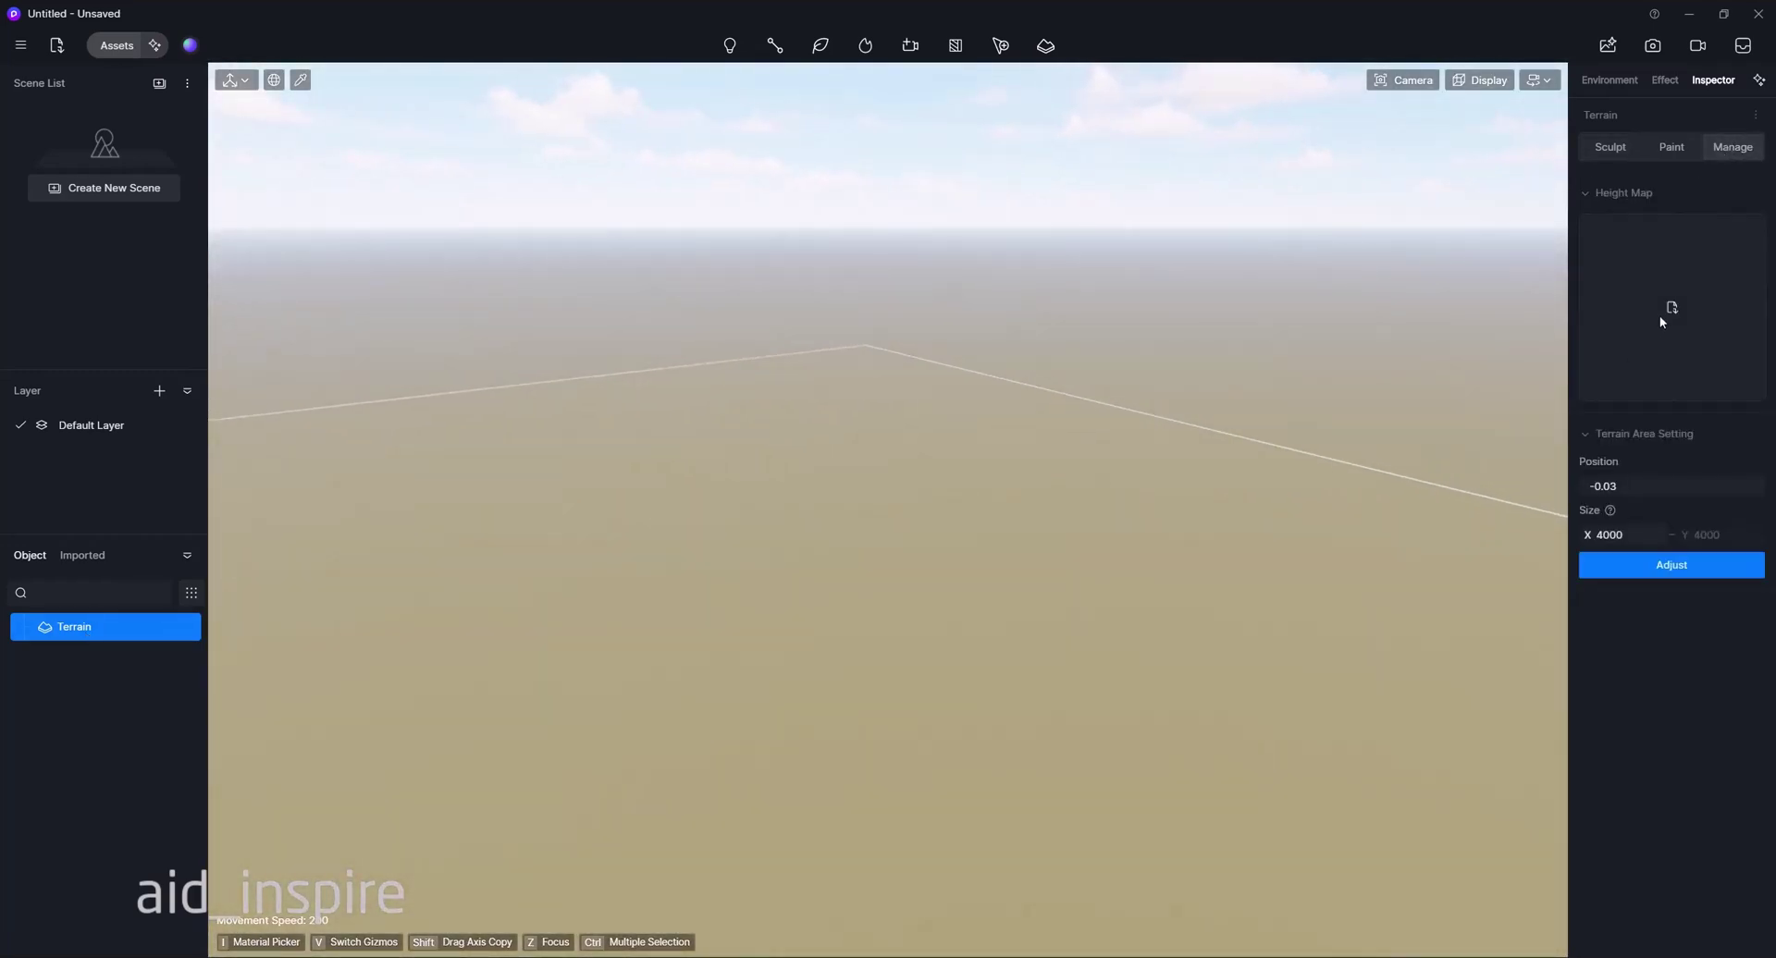
pyautogui.click(1661, 313)
pyautogui.doubleClick(185, 211)
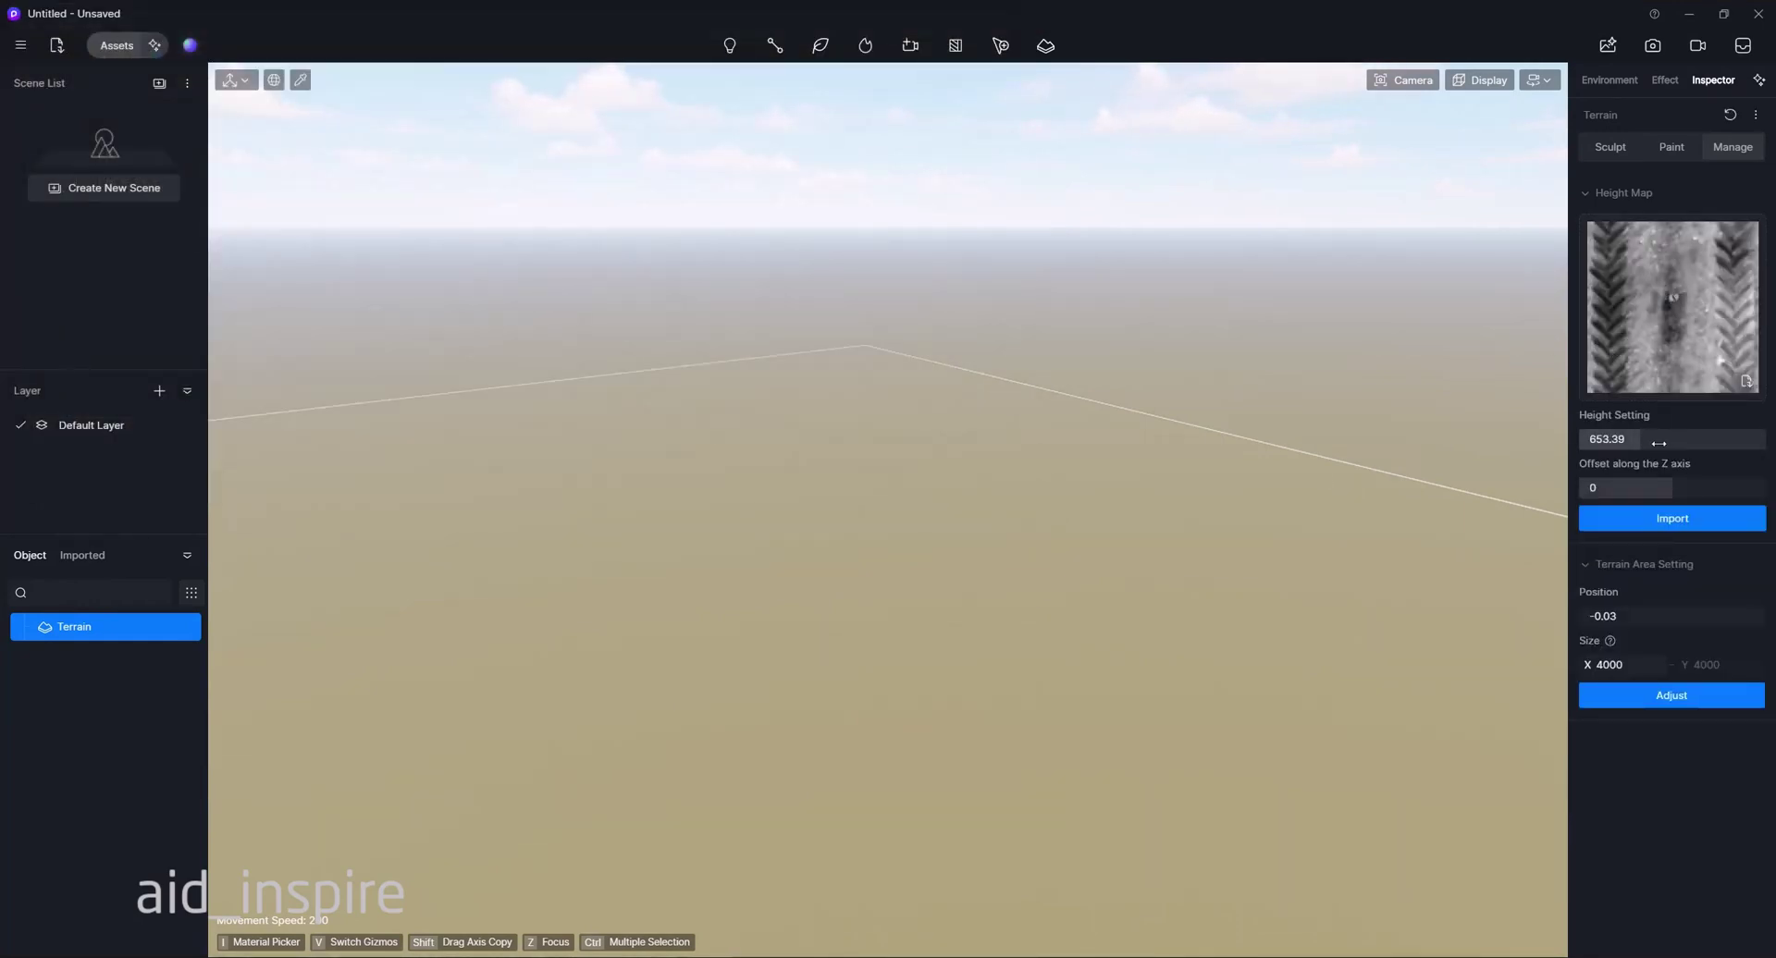
pyautogui.click(1642, 521)
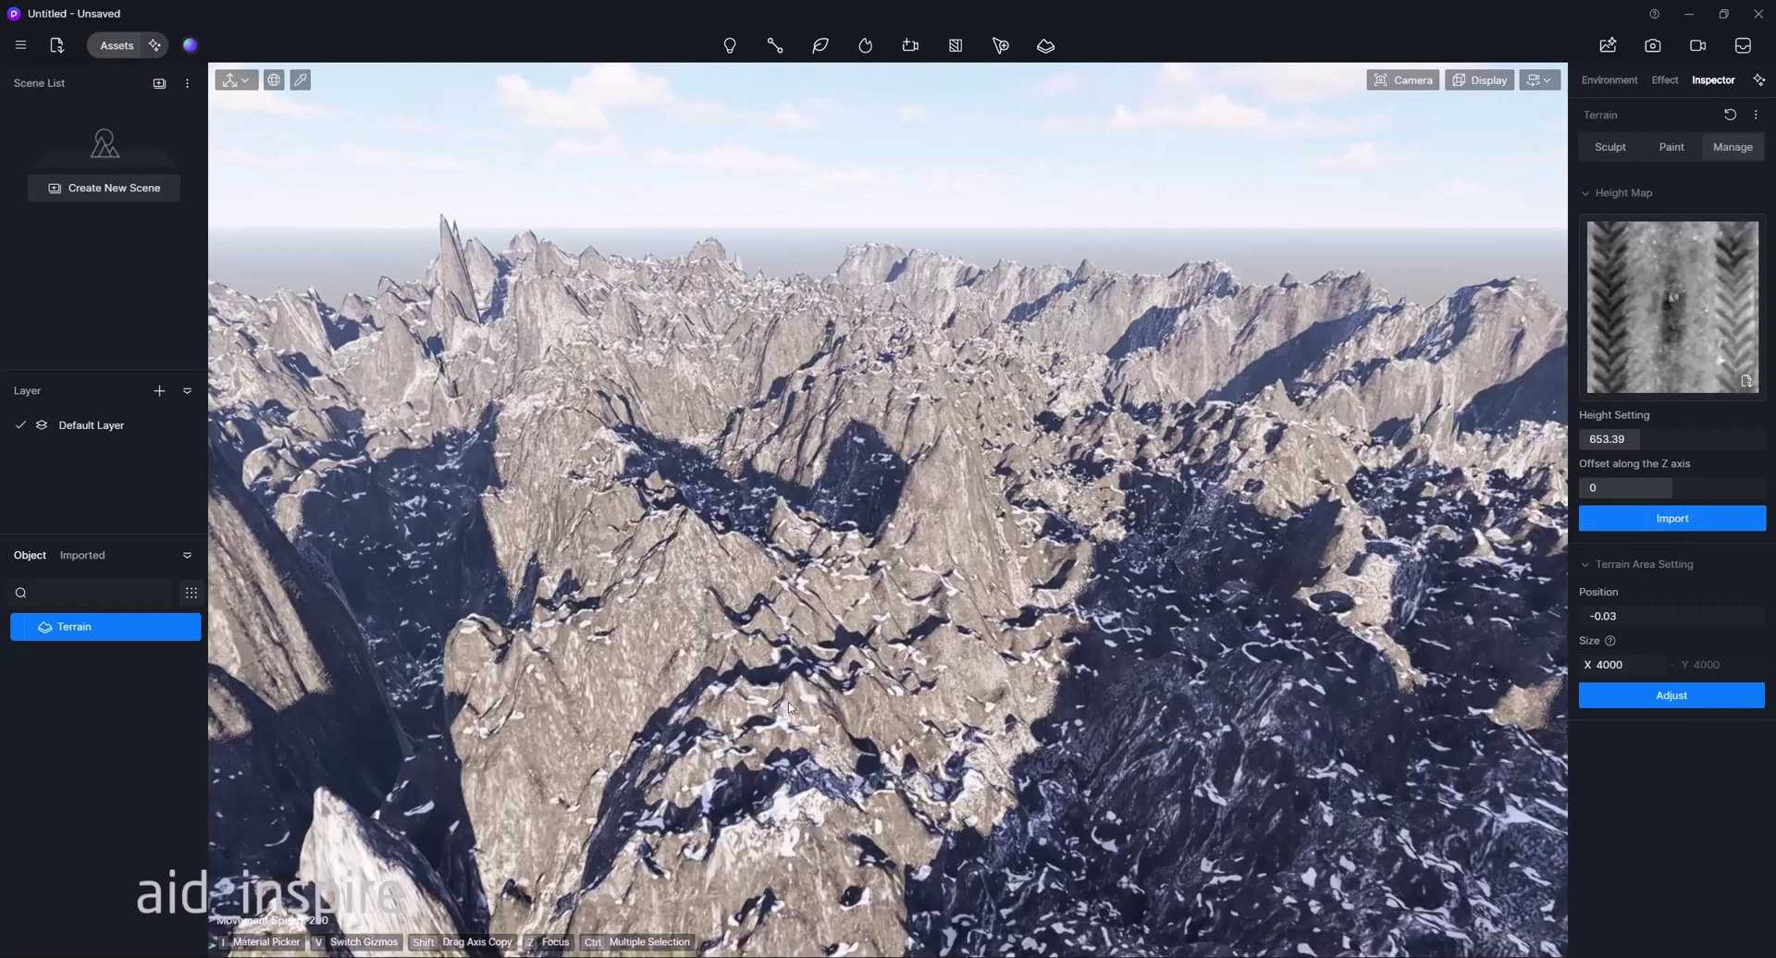
# Set the terrain area's X size to 1000 and apply the adjustment
pyautogui.moveTo(791, 708); pyautogui.dragTo(828, 824, button='right')
pyautogui.press('s')
pyautogui.press('s')
pyautogui.press('s')
pyautogui.press('s')
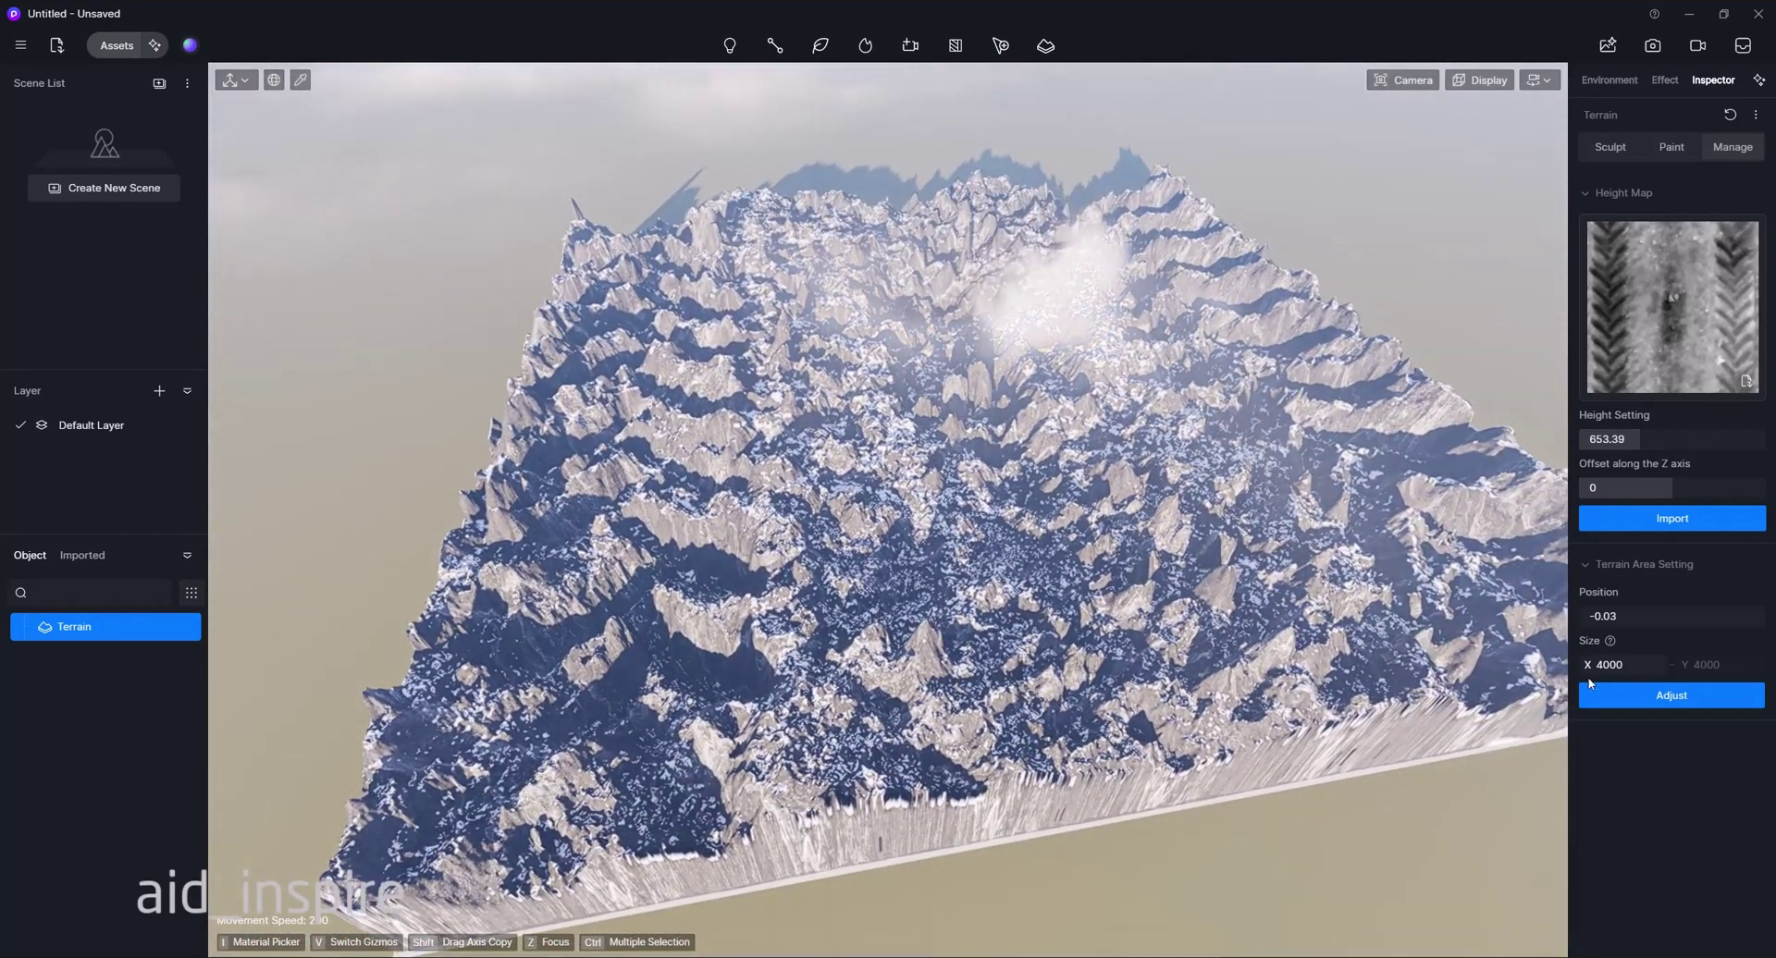
pyautogui.click(1622, 664)
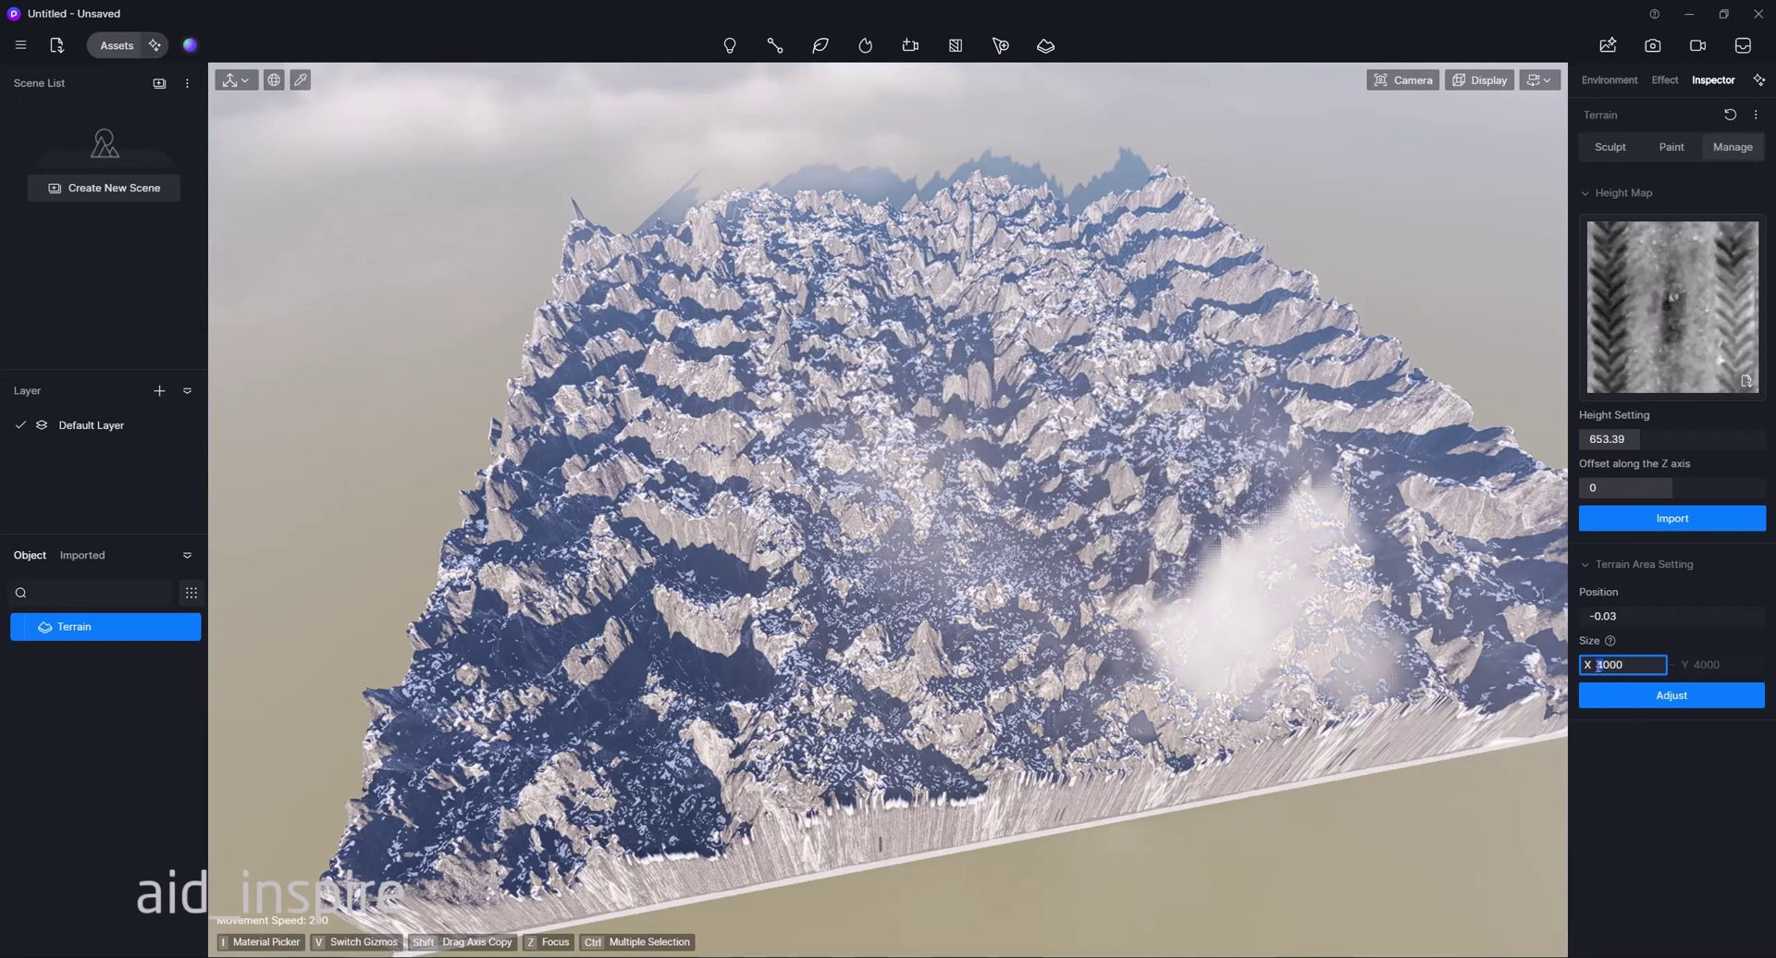
pyautogui.write('1')
pyautogui.press('Return')
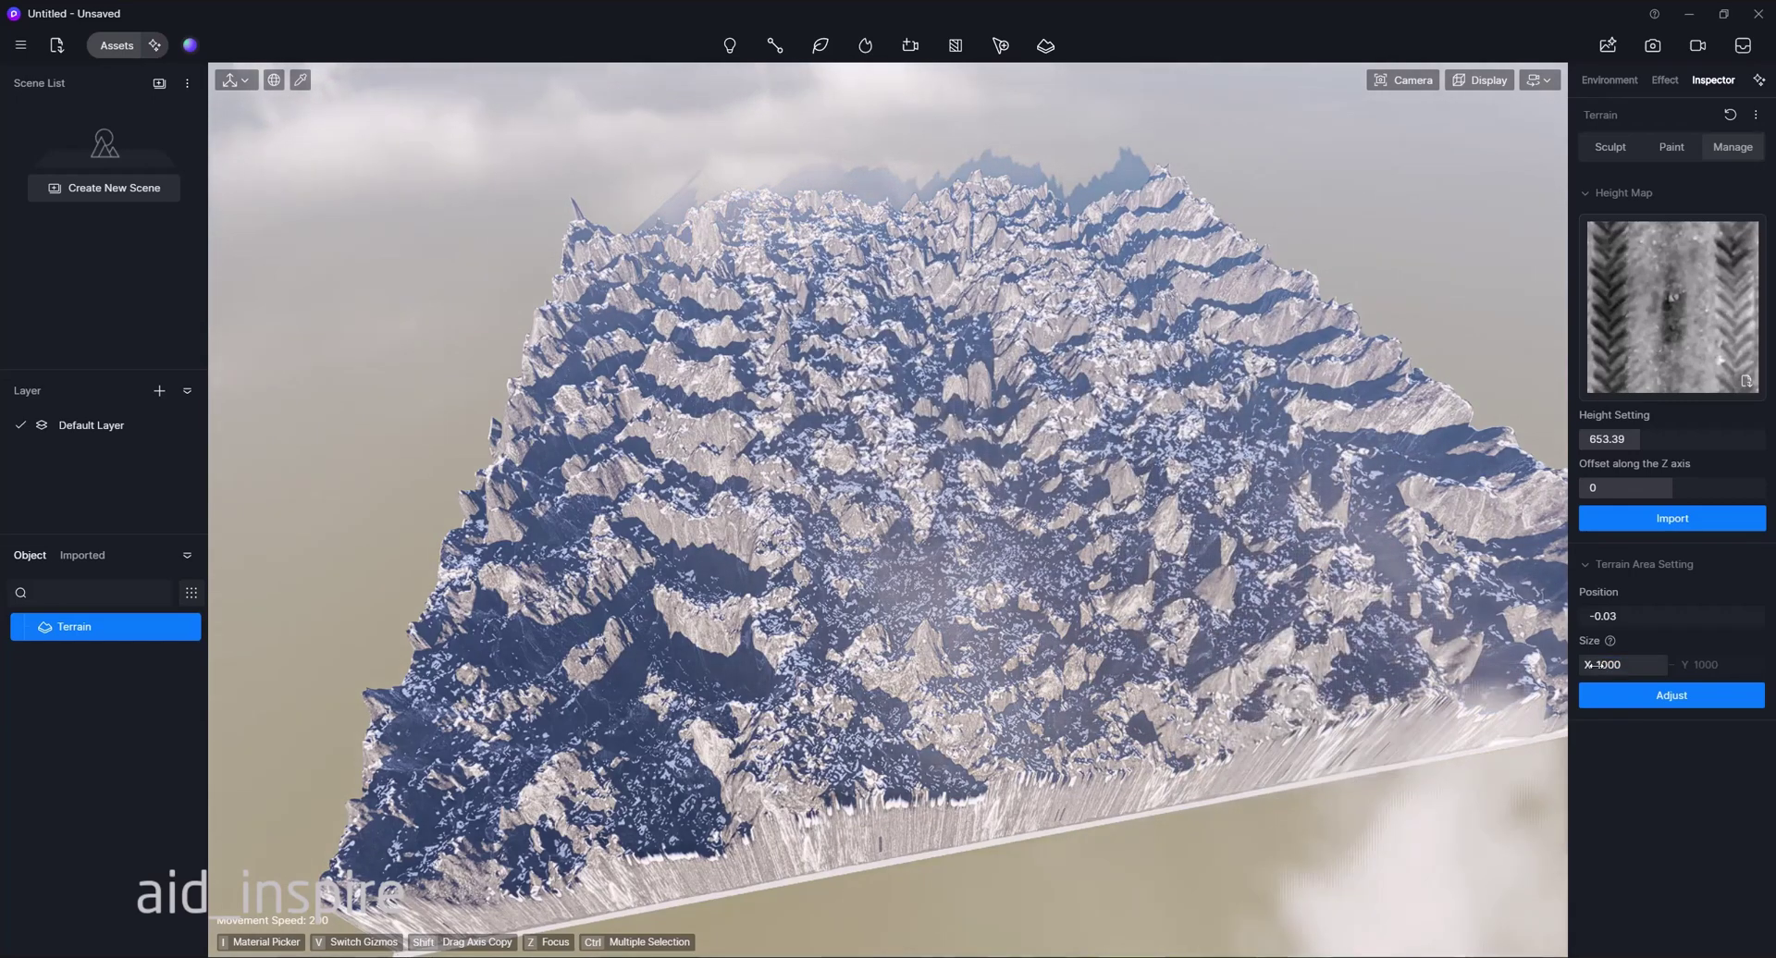
pyautogui.click(1675, 703)
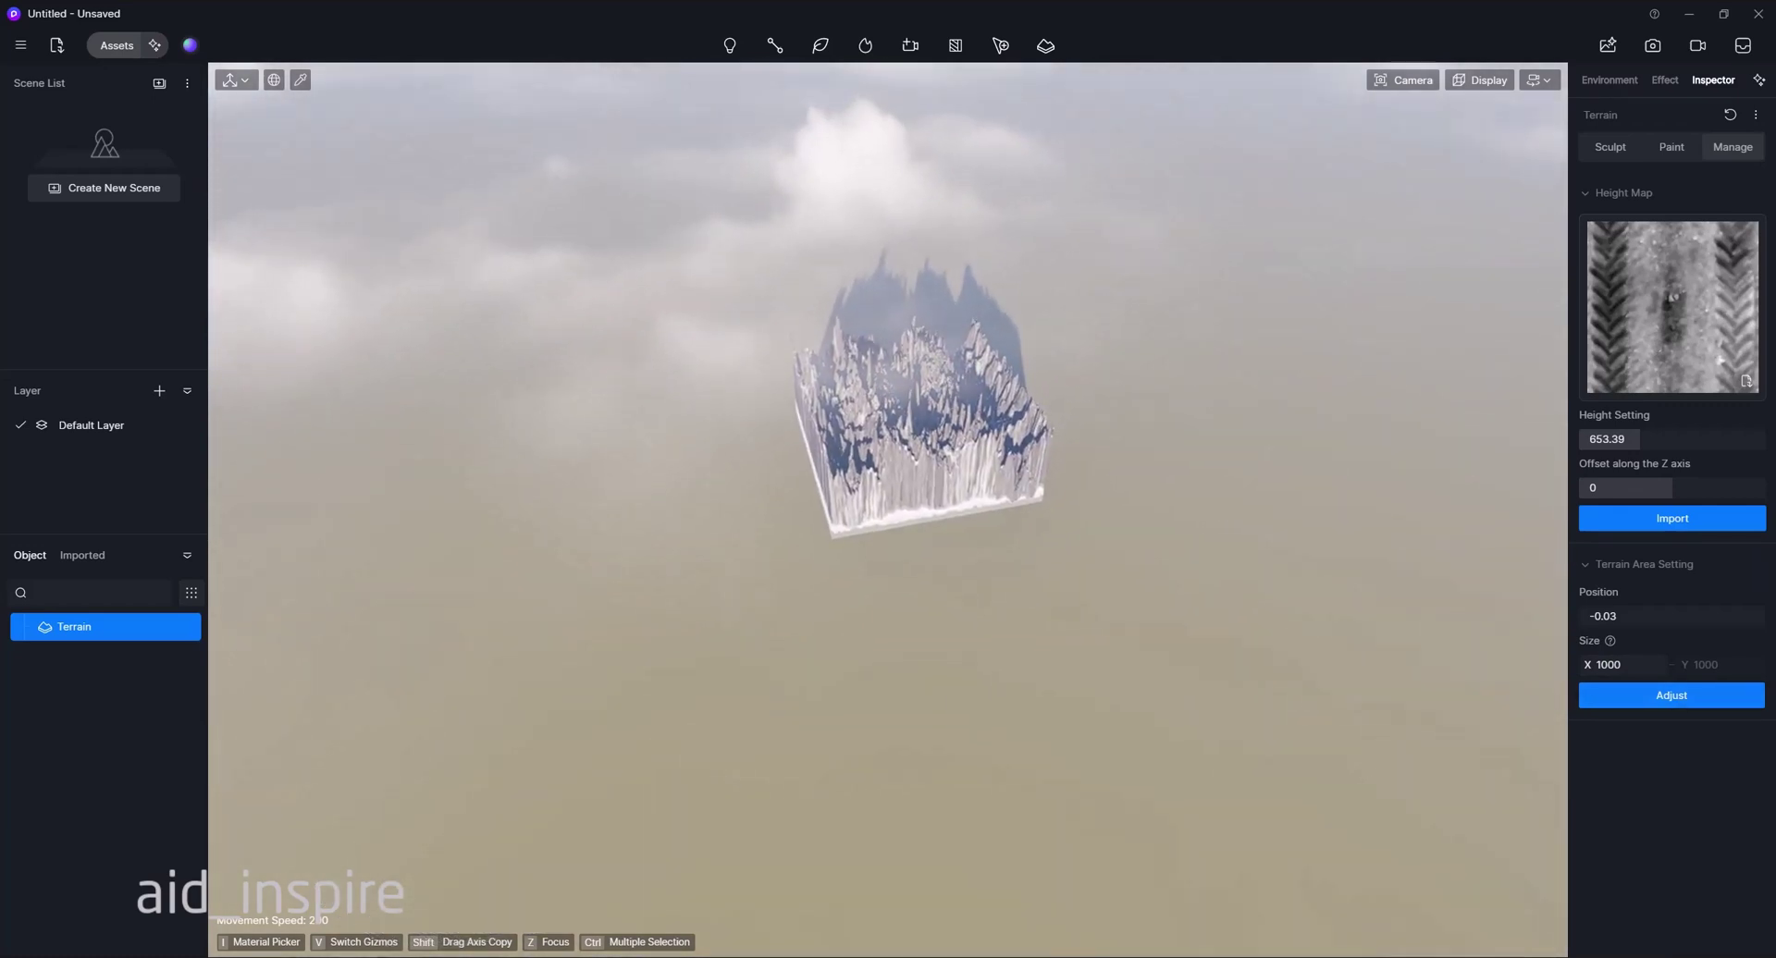
# Set the height map's height setting to 50 and reimport it onto the terrain
pyautogui.press('w')
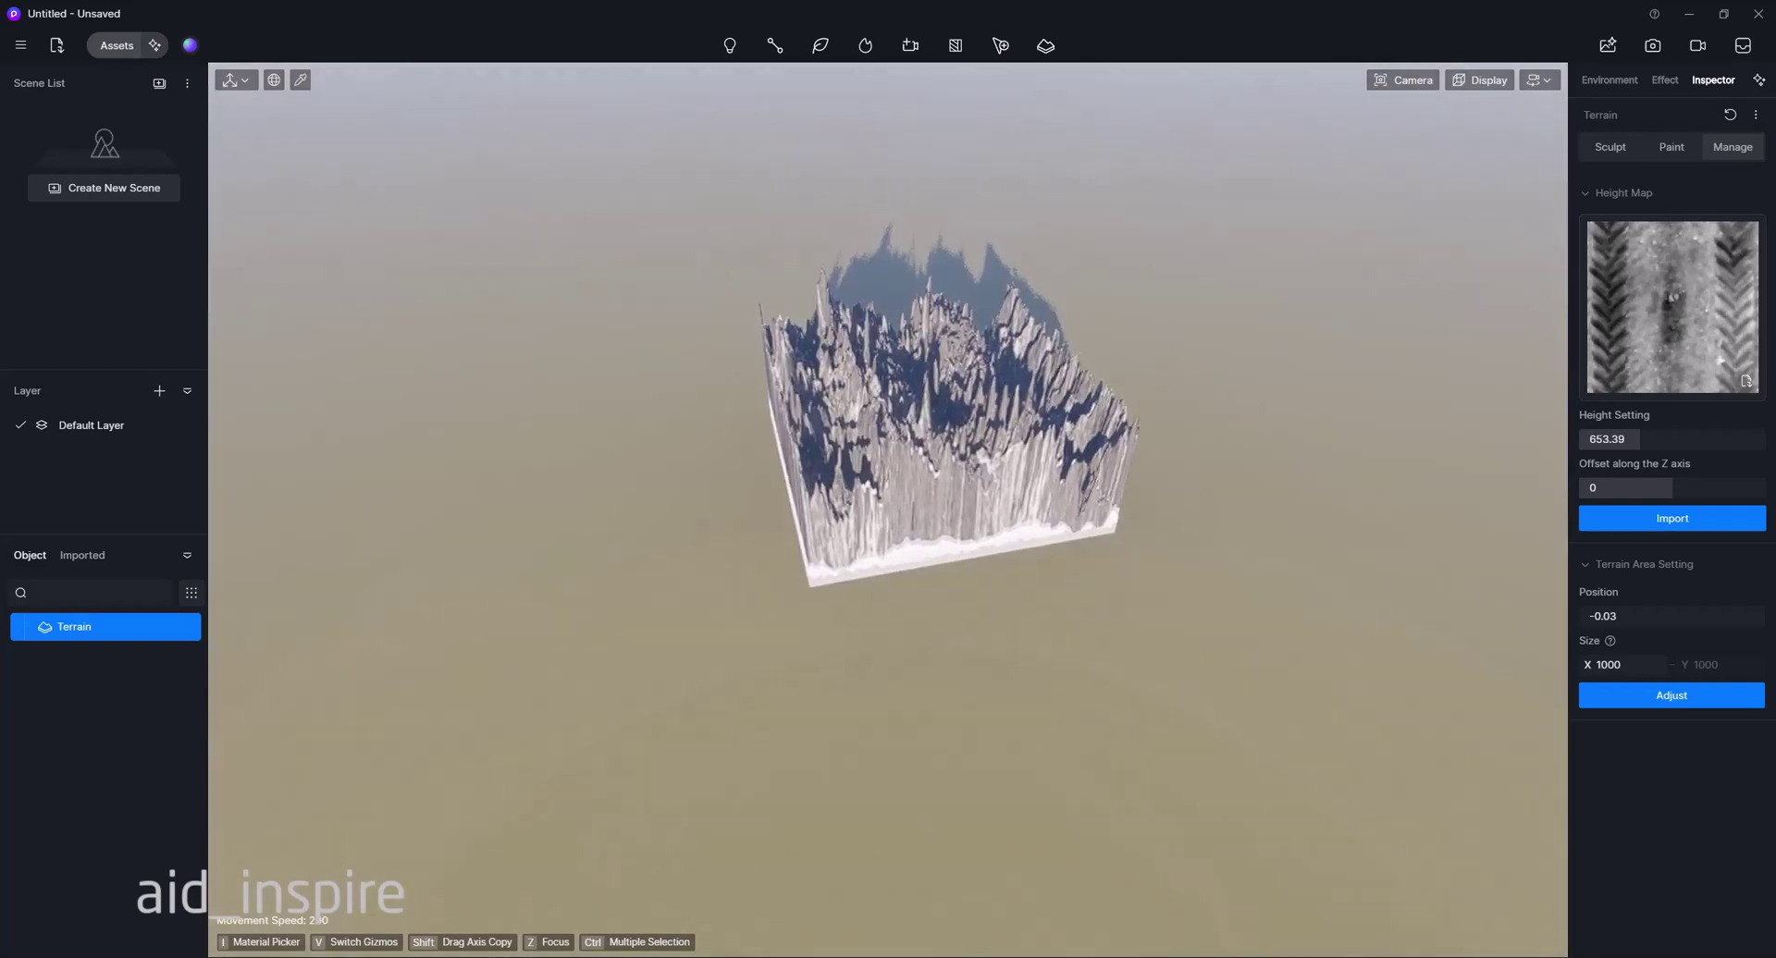
pyautogui.press('w')
pyautogui.moveTo(994, 493); pyautogui.dragTo(994, 444, button='right')
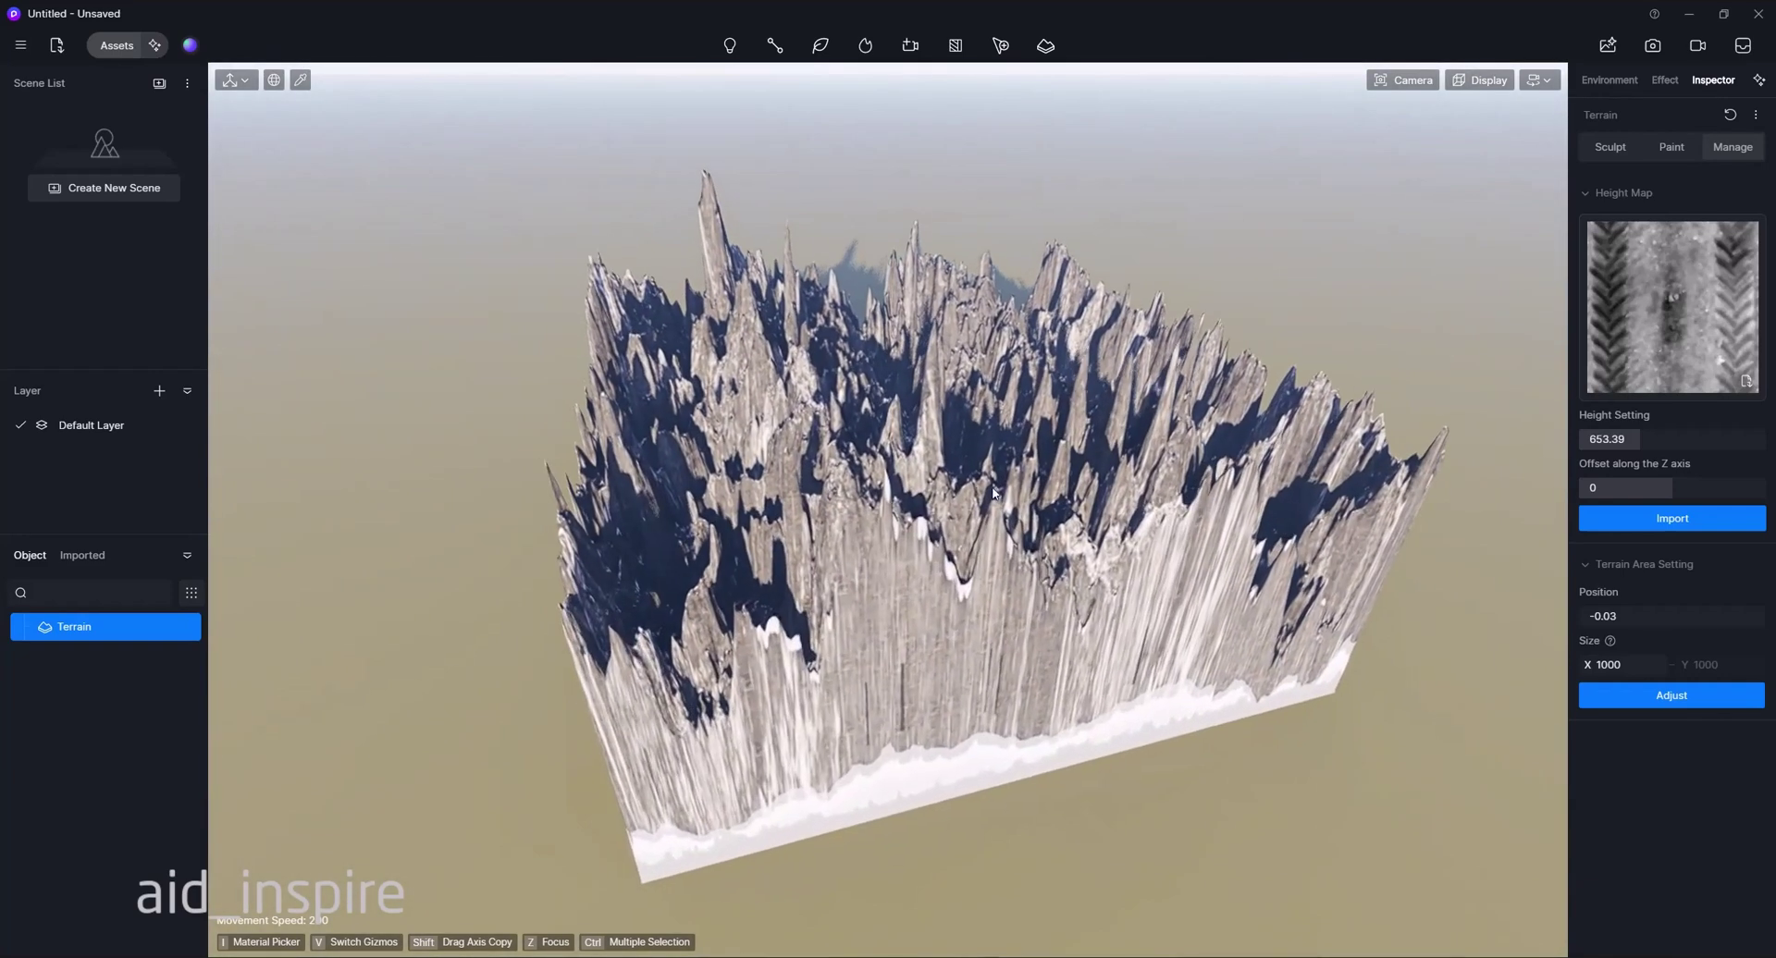
pyautogui.moveTo(1610, 643)
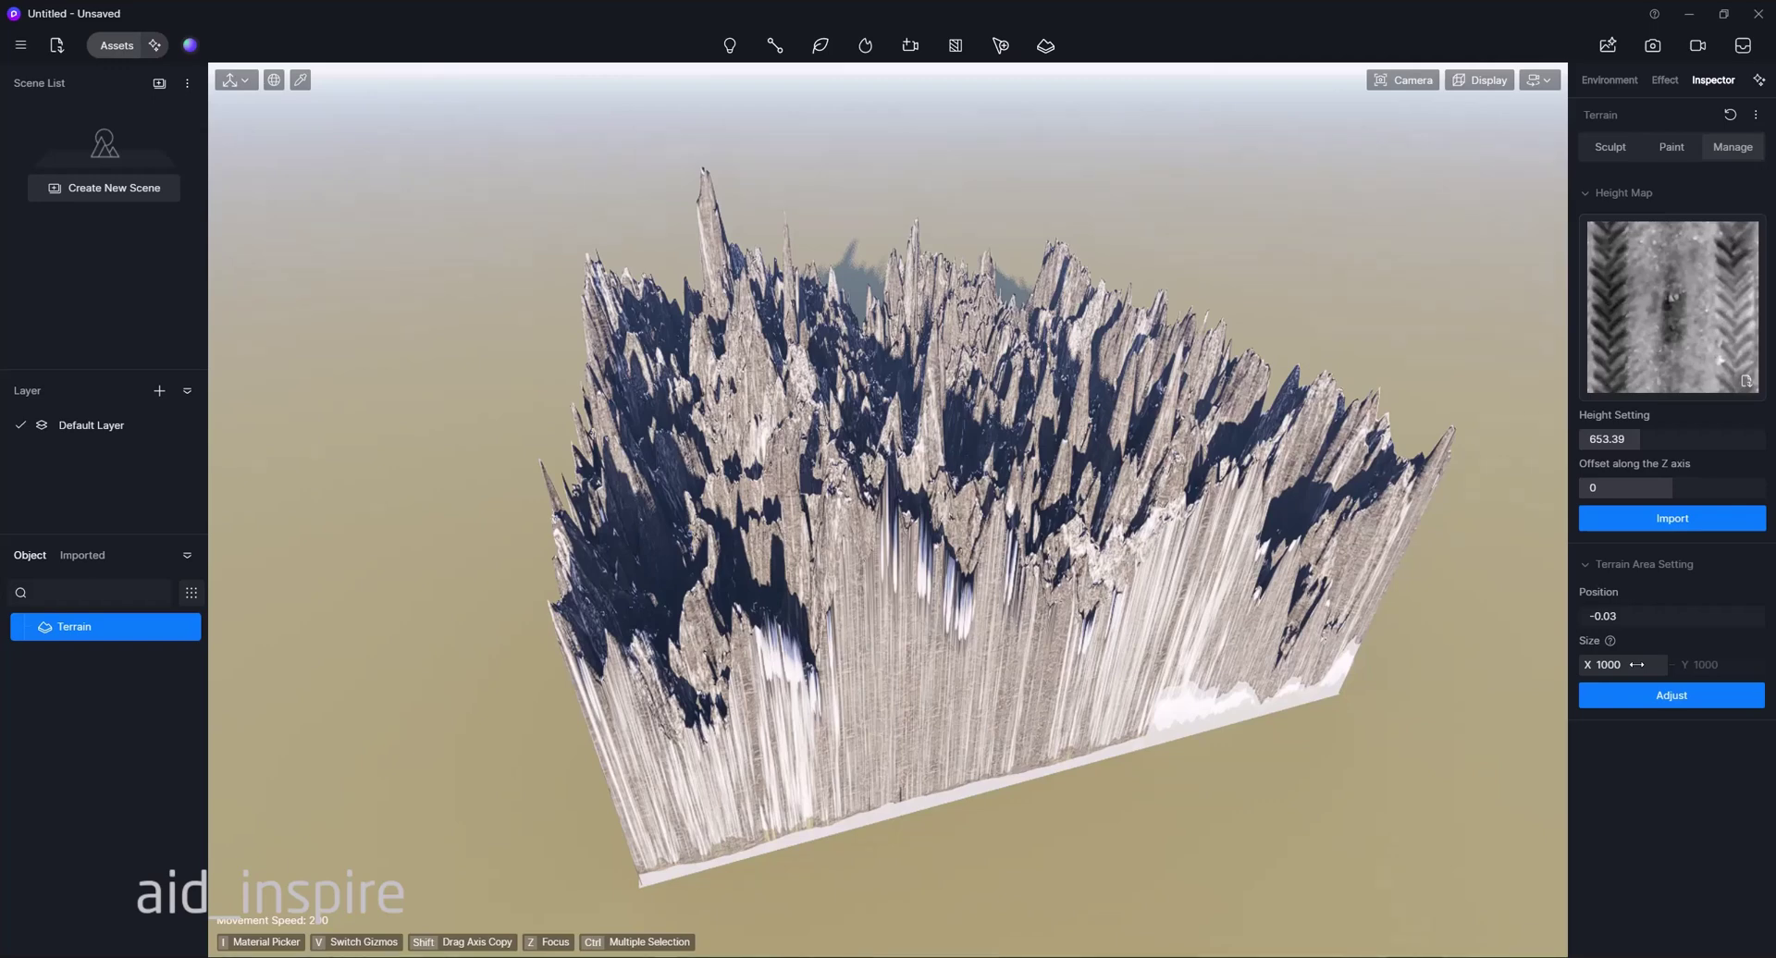
pyautogui.click(1586, 566)
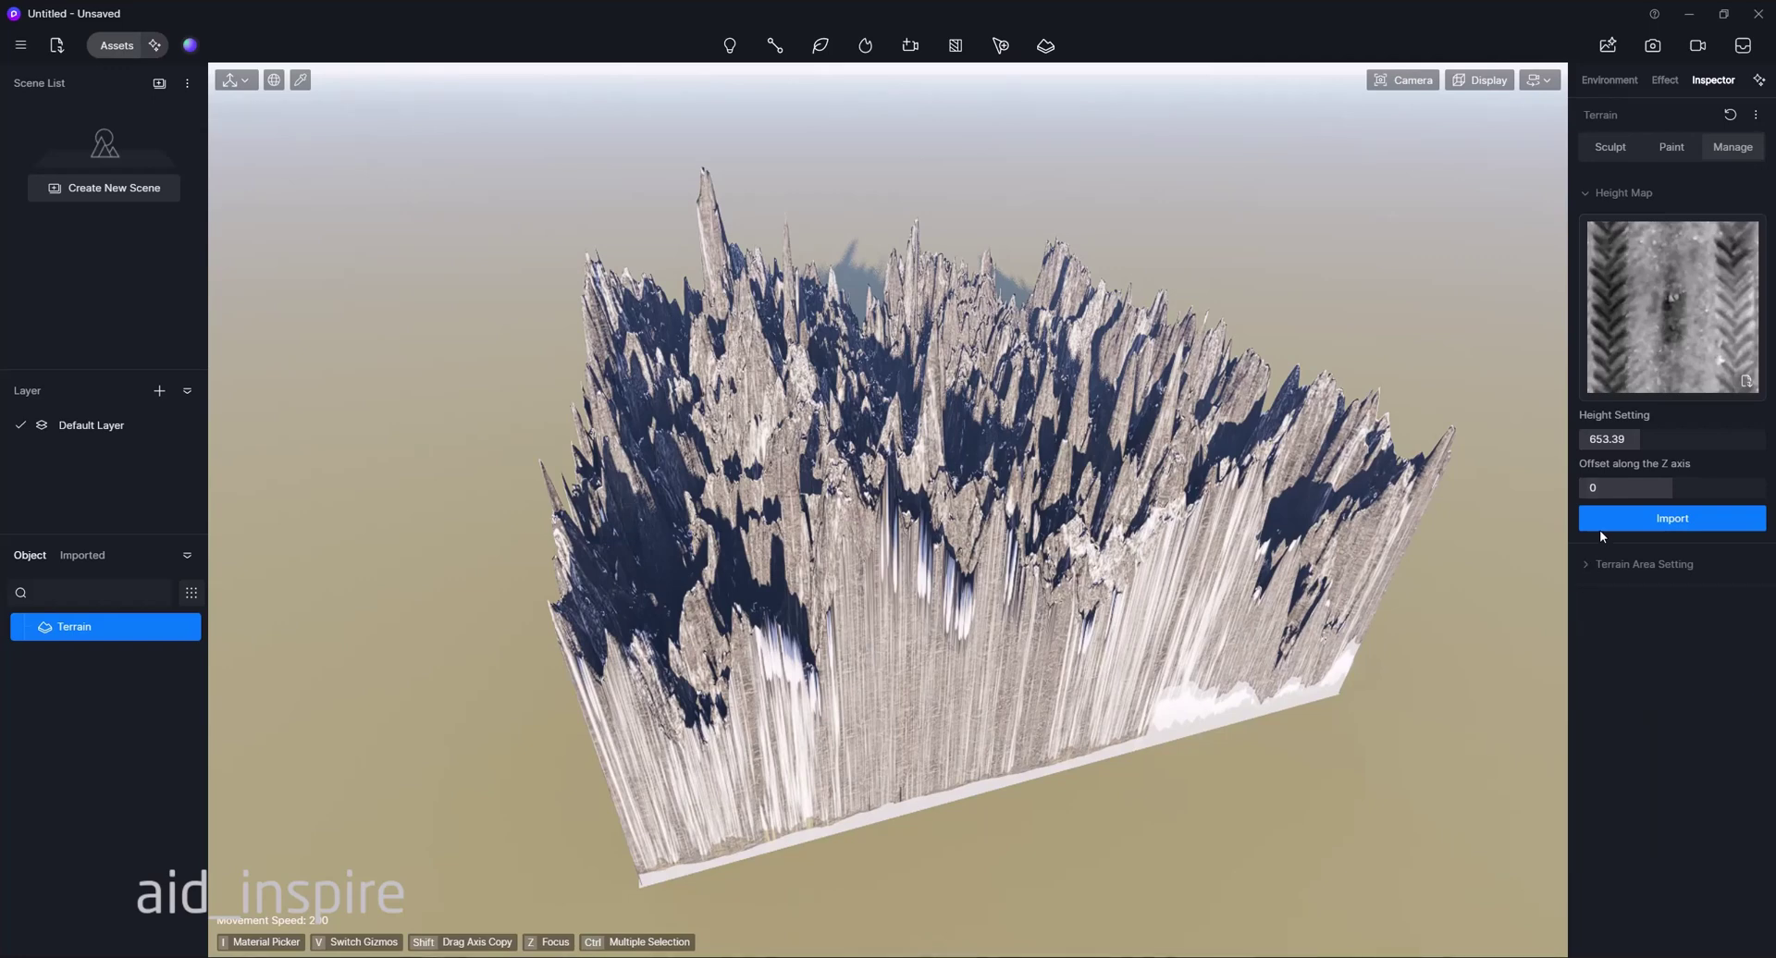
pyautogui.click(1621, 434)
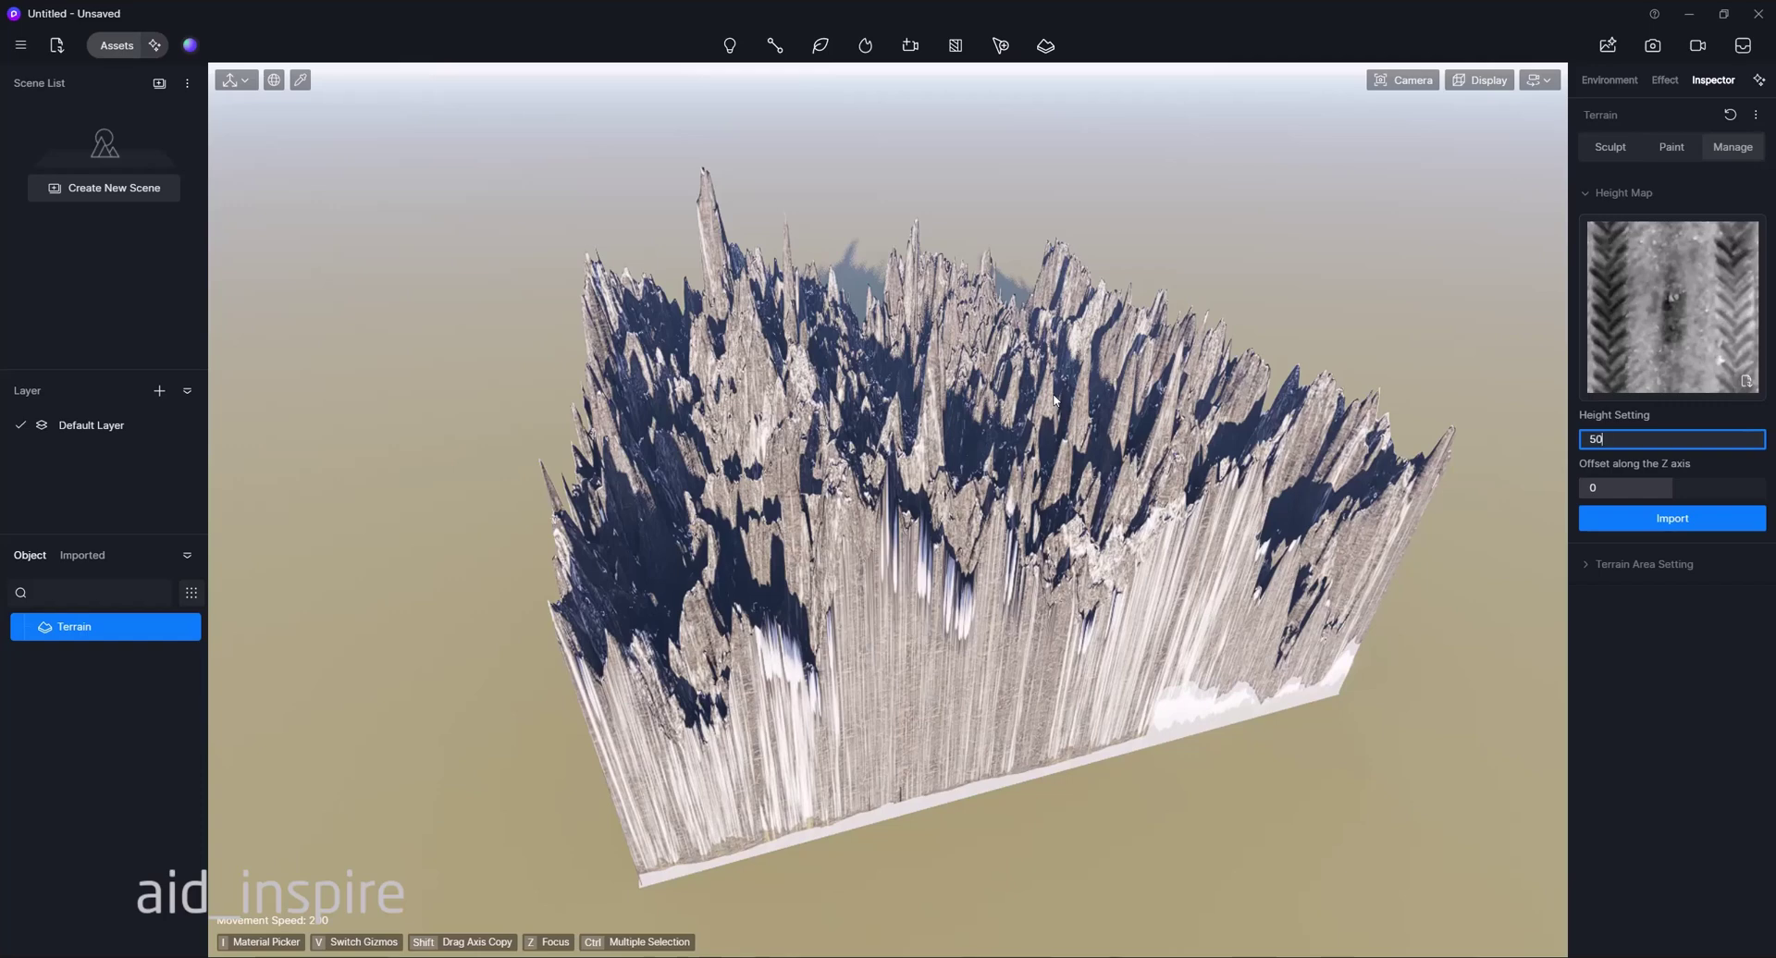
pyautogui.click(1658, 523)
pyautogui.moveTo(870, 660); pyautogui.dragTo(815, 613, button='right')
pyautogui.press('a')
pyautogui.press('w')
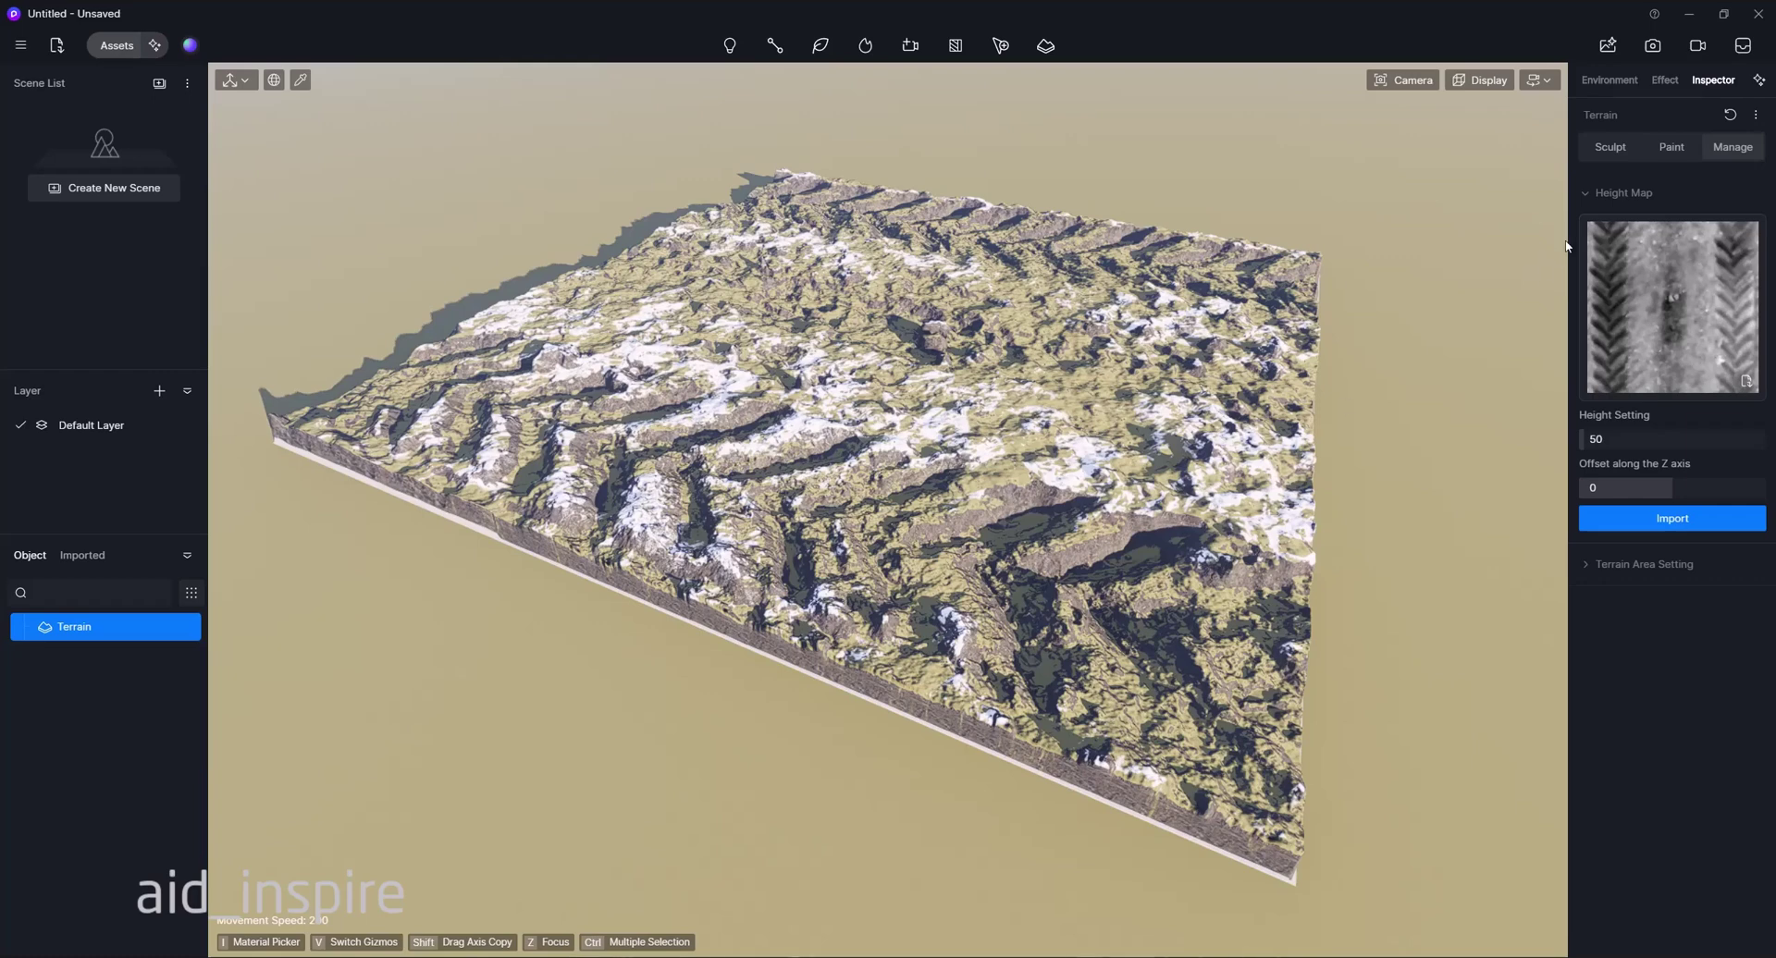
# Reduce the Slope Range of the terrain's slope texture to 5.3
pyautogui.click(1672, 150)
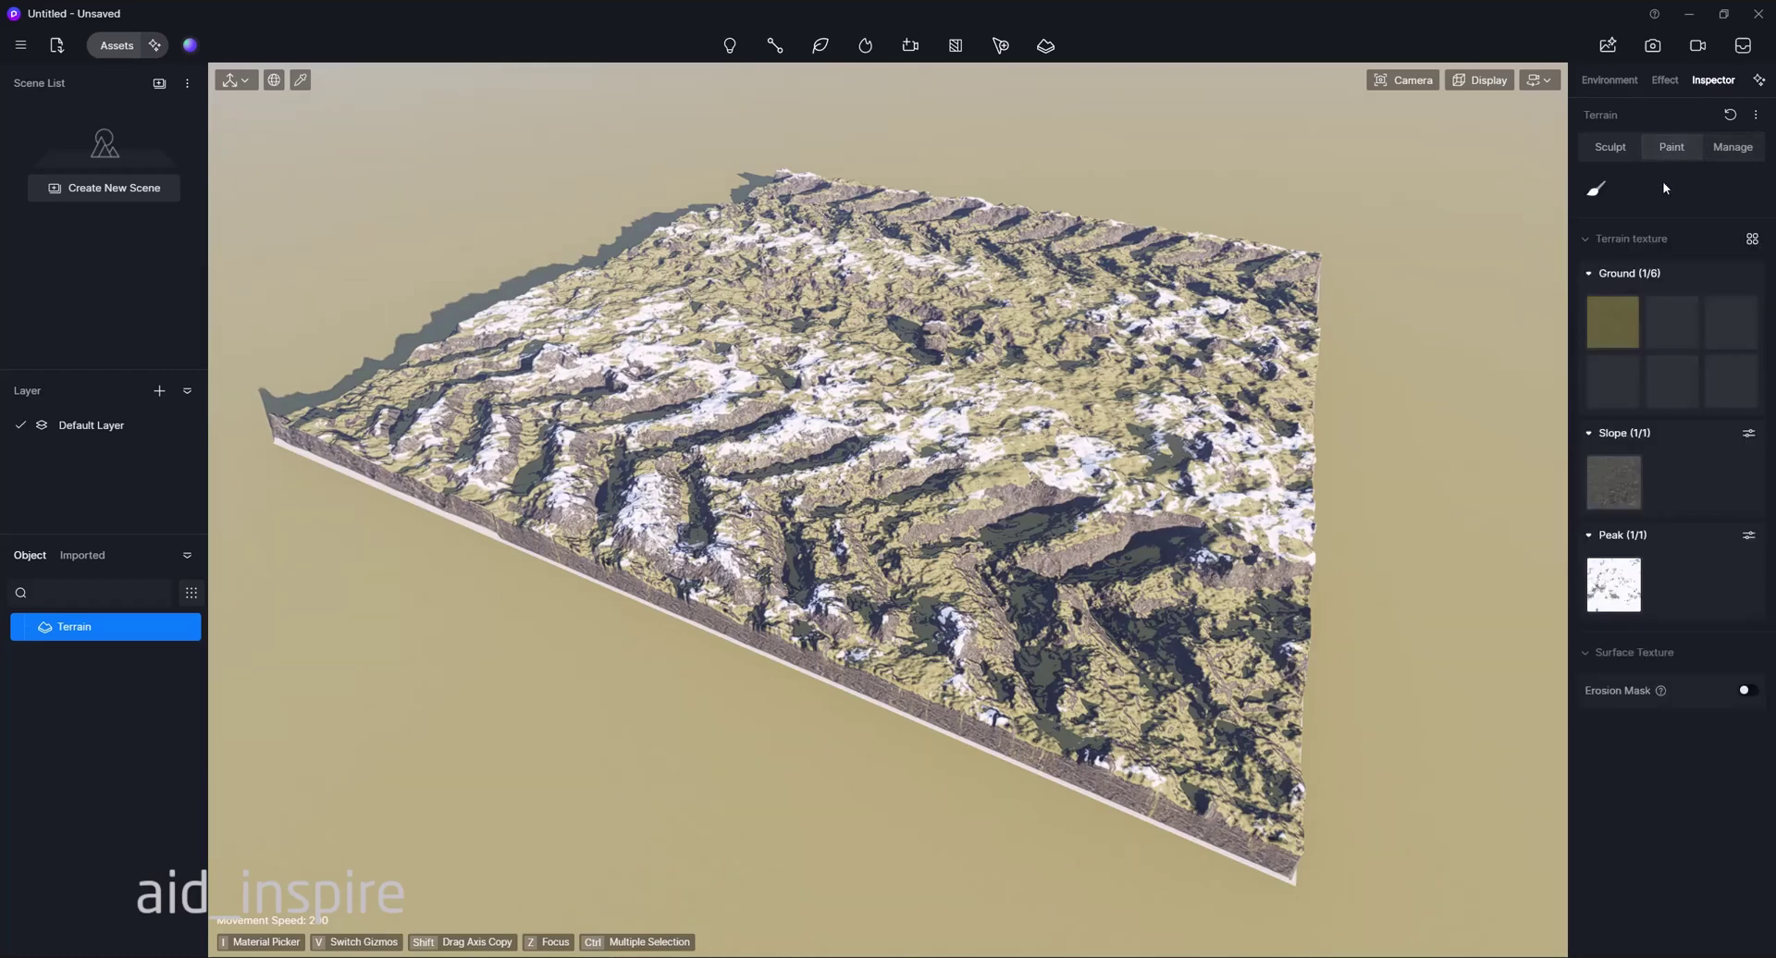
pyautogui.moveTo(1610, 340)
pyautogui.click(1609, 145)
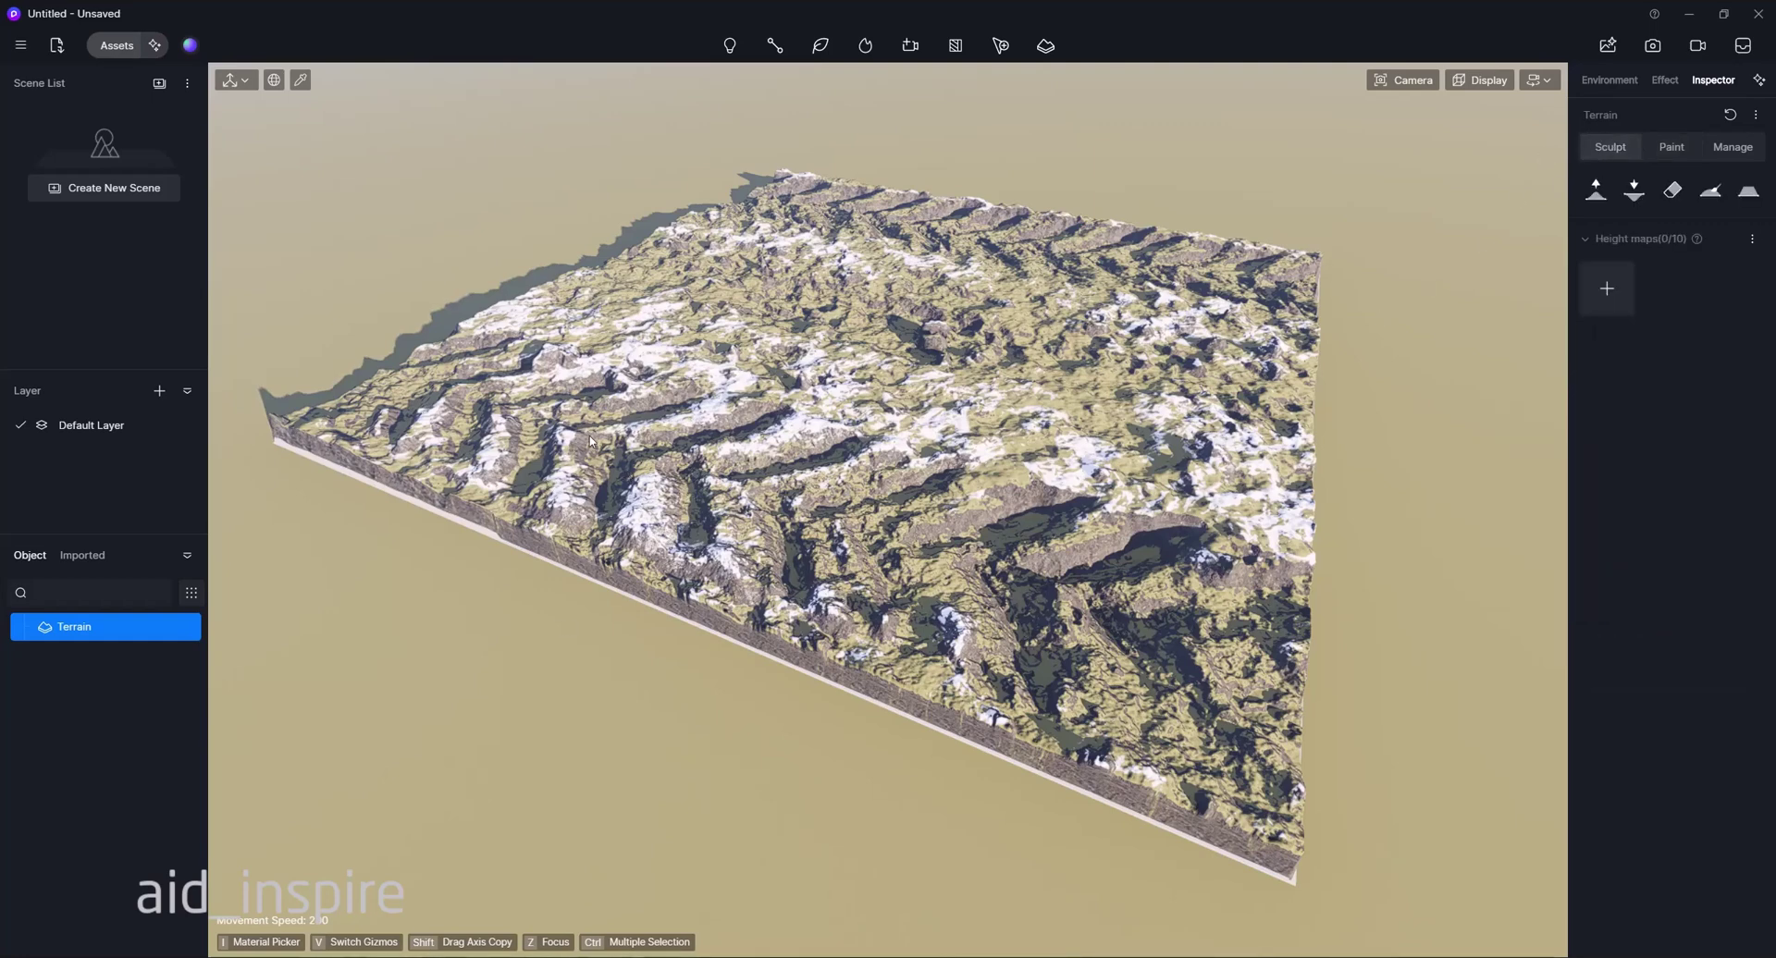
pyautogui.click(1671, 147)
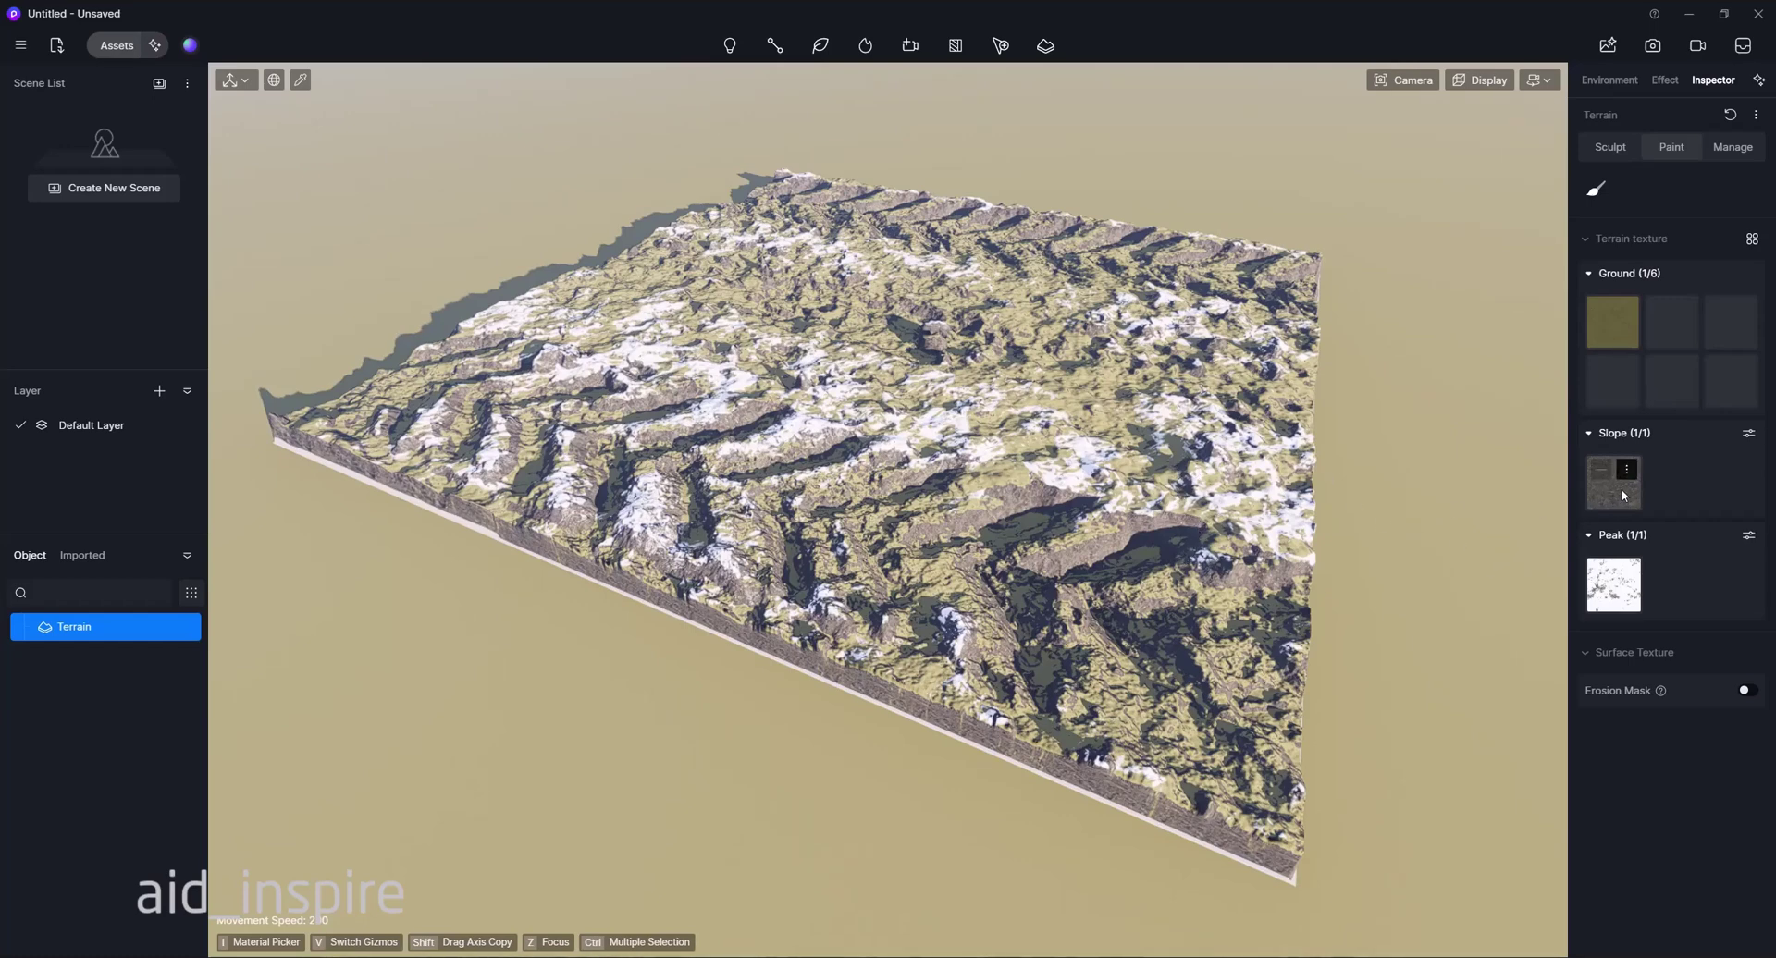
pyautogui.click(1749, 435)
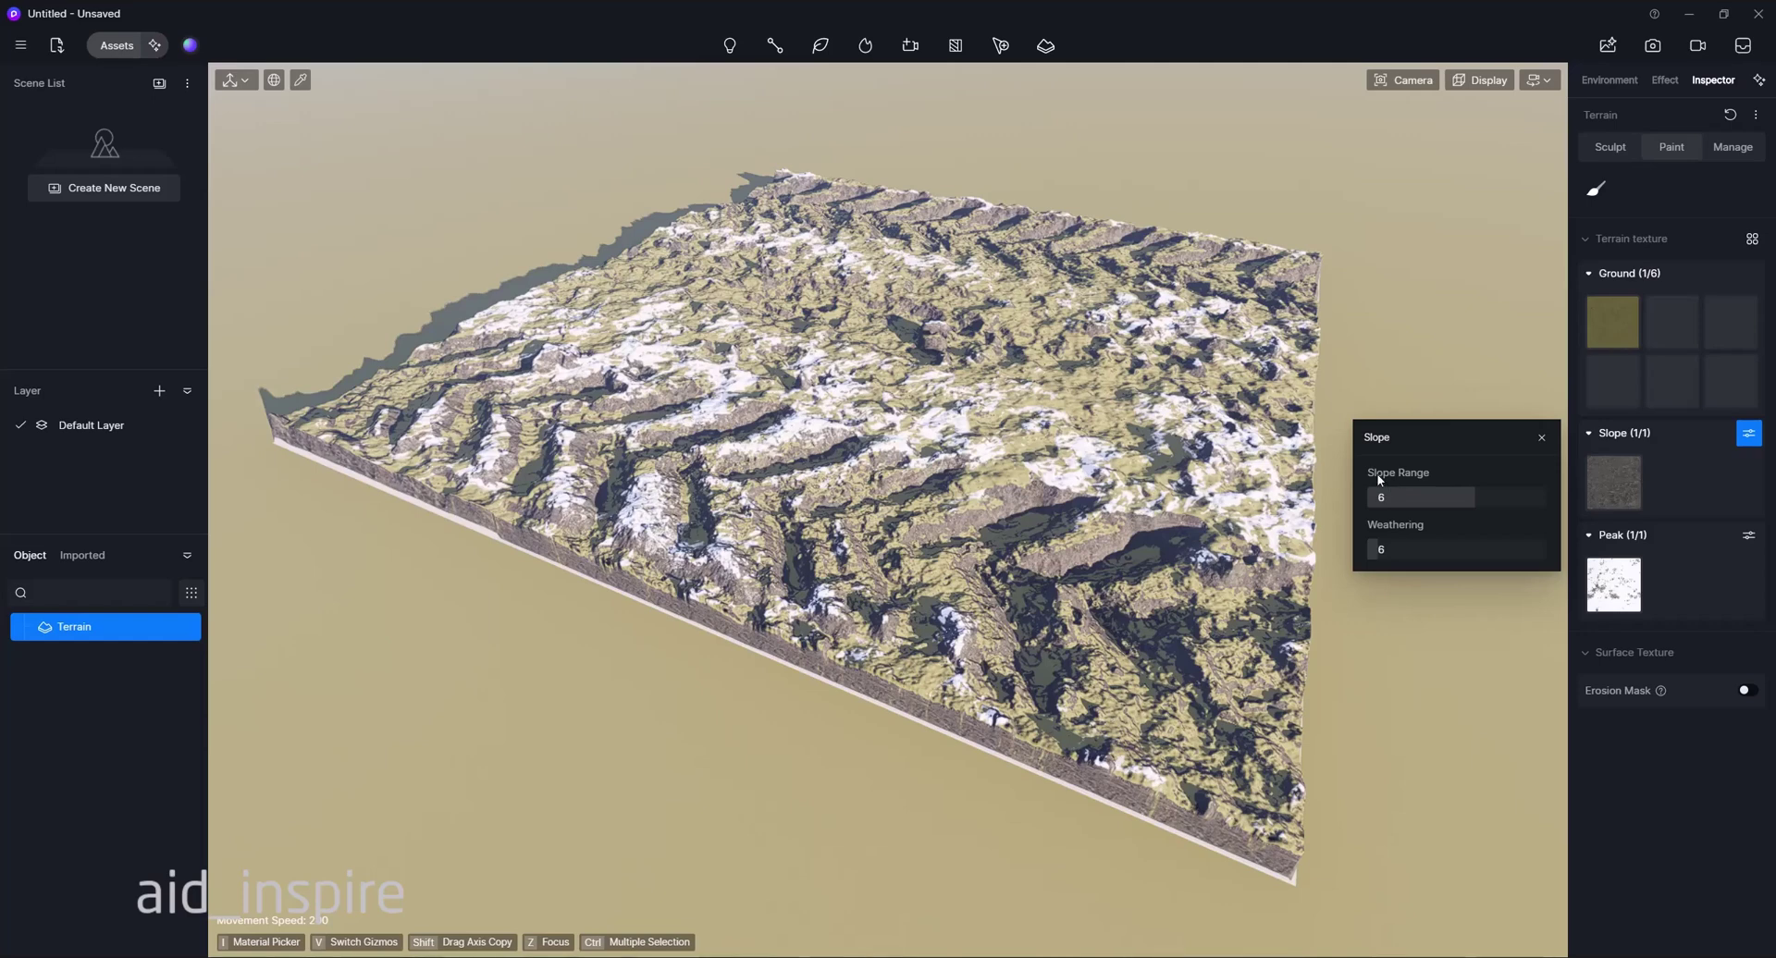
pyautogui.moveTo(1478, 497); pyautogui.dragTo(1379, 551)
pyautogui.moveTo(1600, 508)
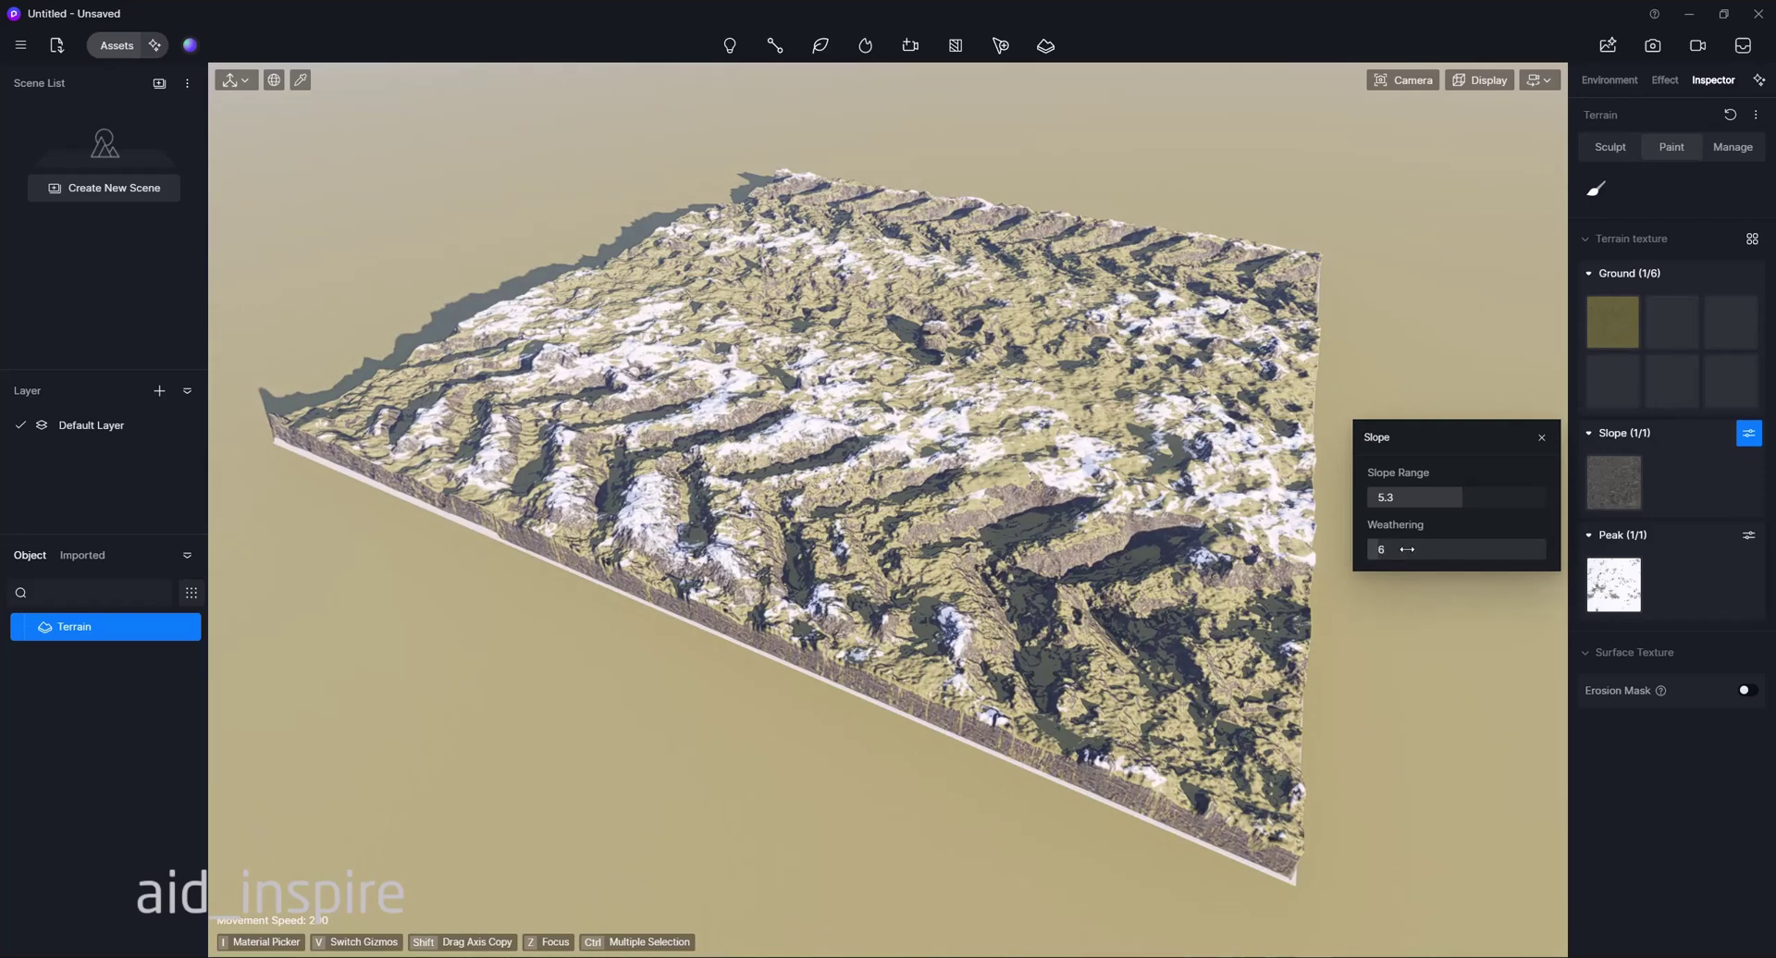
# Try a red base color on the slope texture's material and finish with white at HSV 0, 0, 98
pyautogui.click(1608, 497)
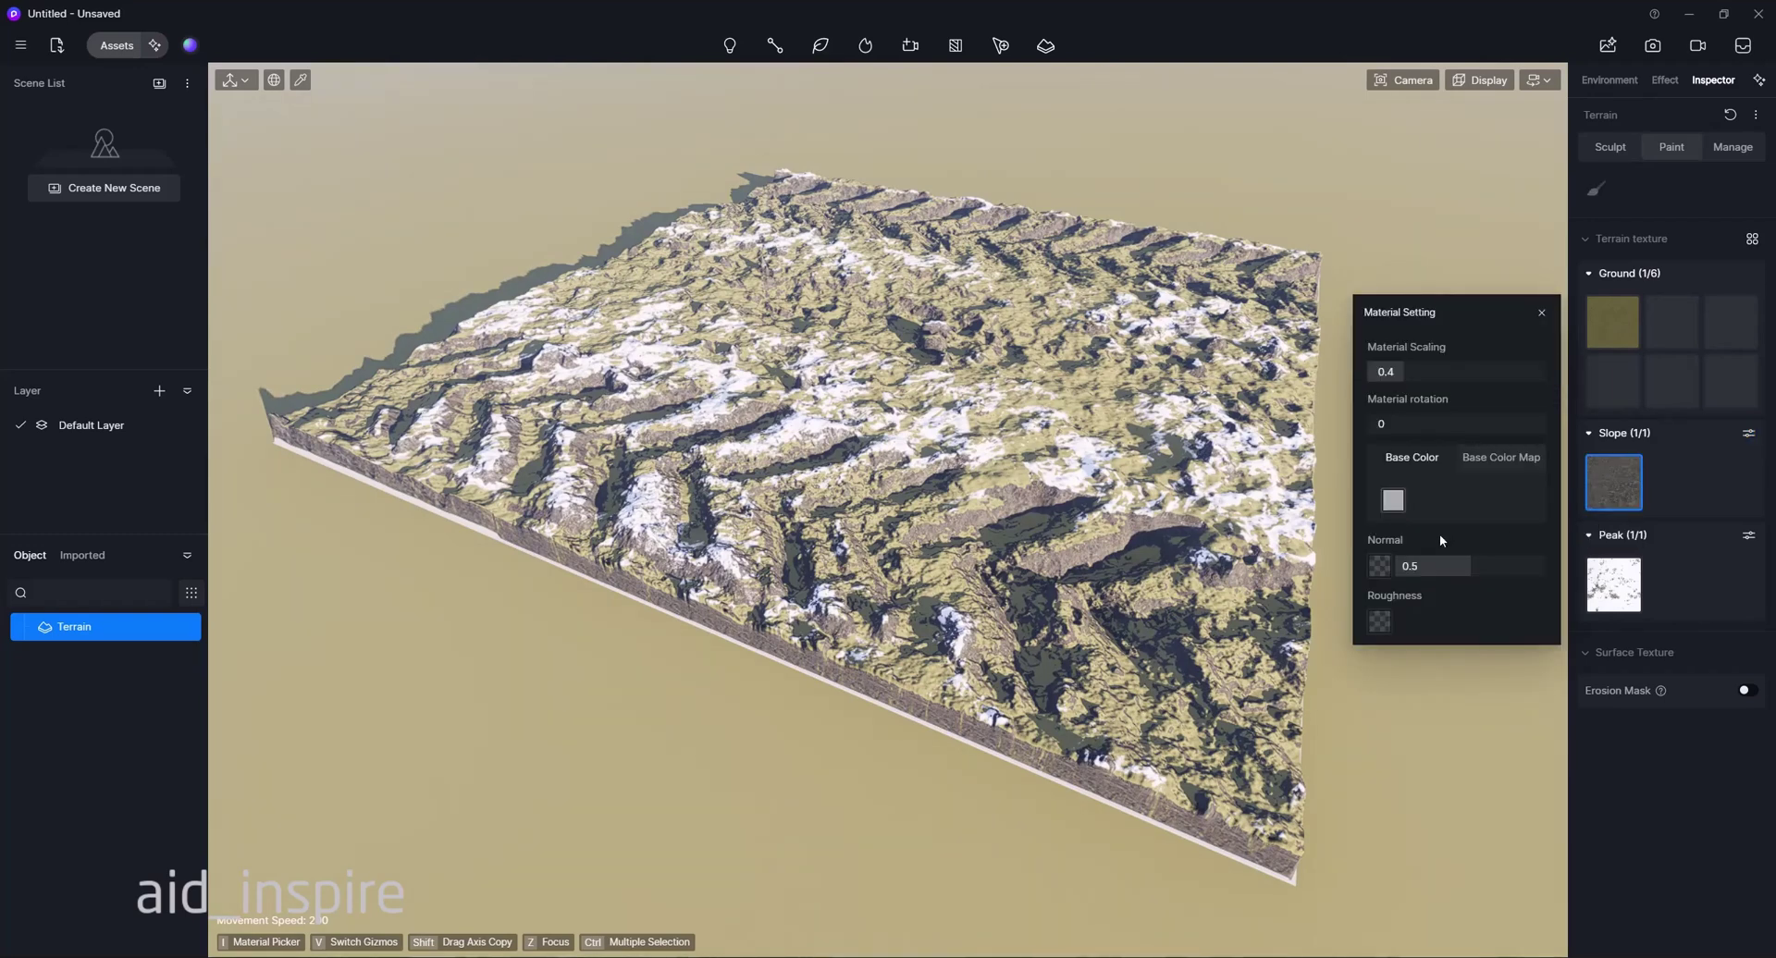
pyautogui.click(1393, 500)
pyautogui.click(1477, 580)
pyautogui.click(1513, 584)
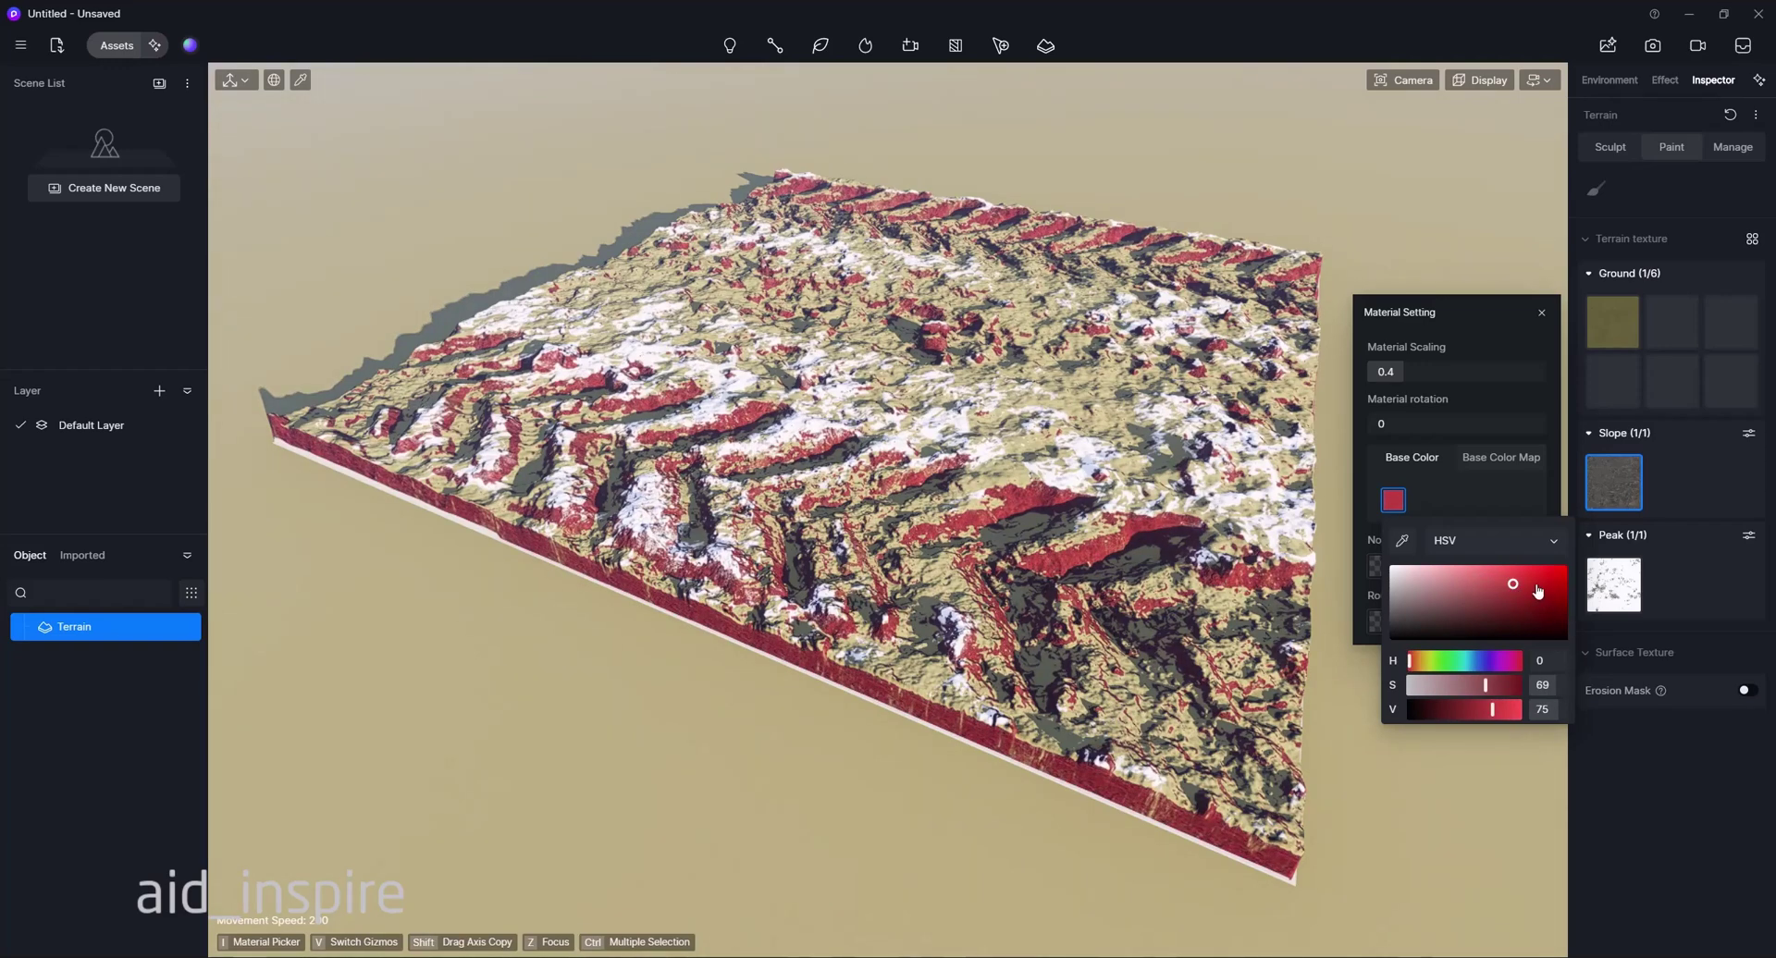
pyautogui.moveTo(1537, 592); pyautogui.dragTo(1508, 578)
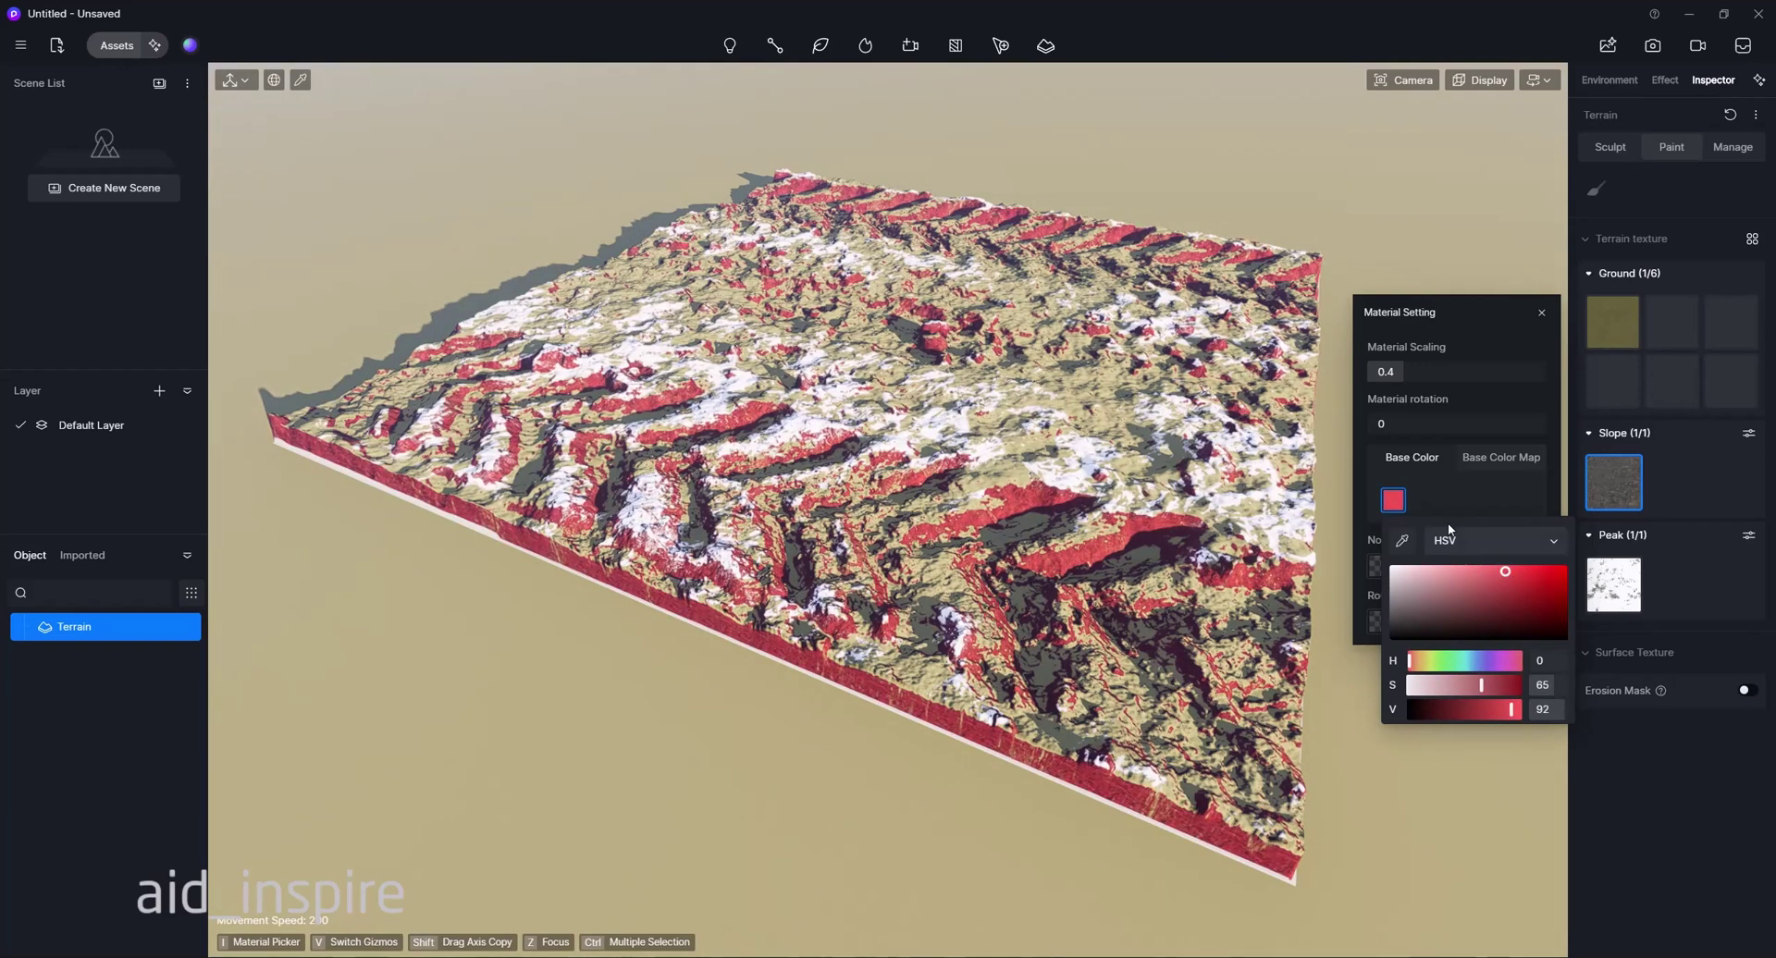
pyautogui.click(1390, 567)
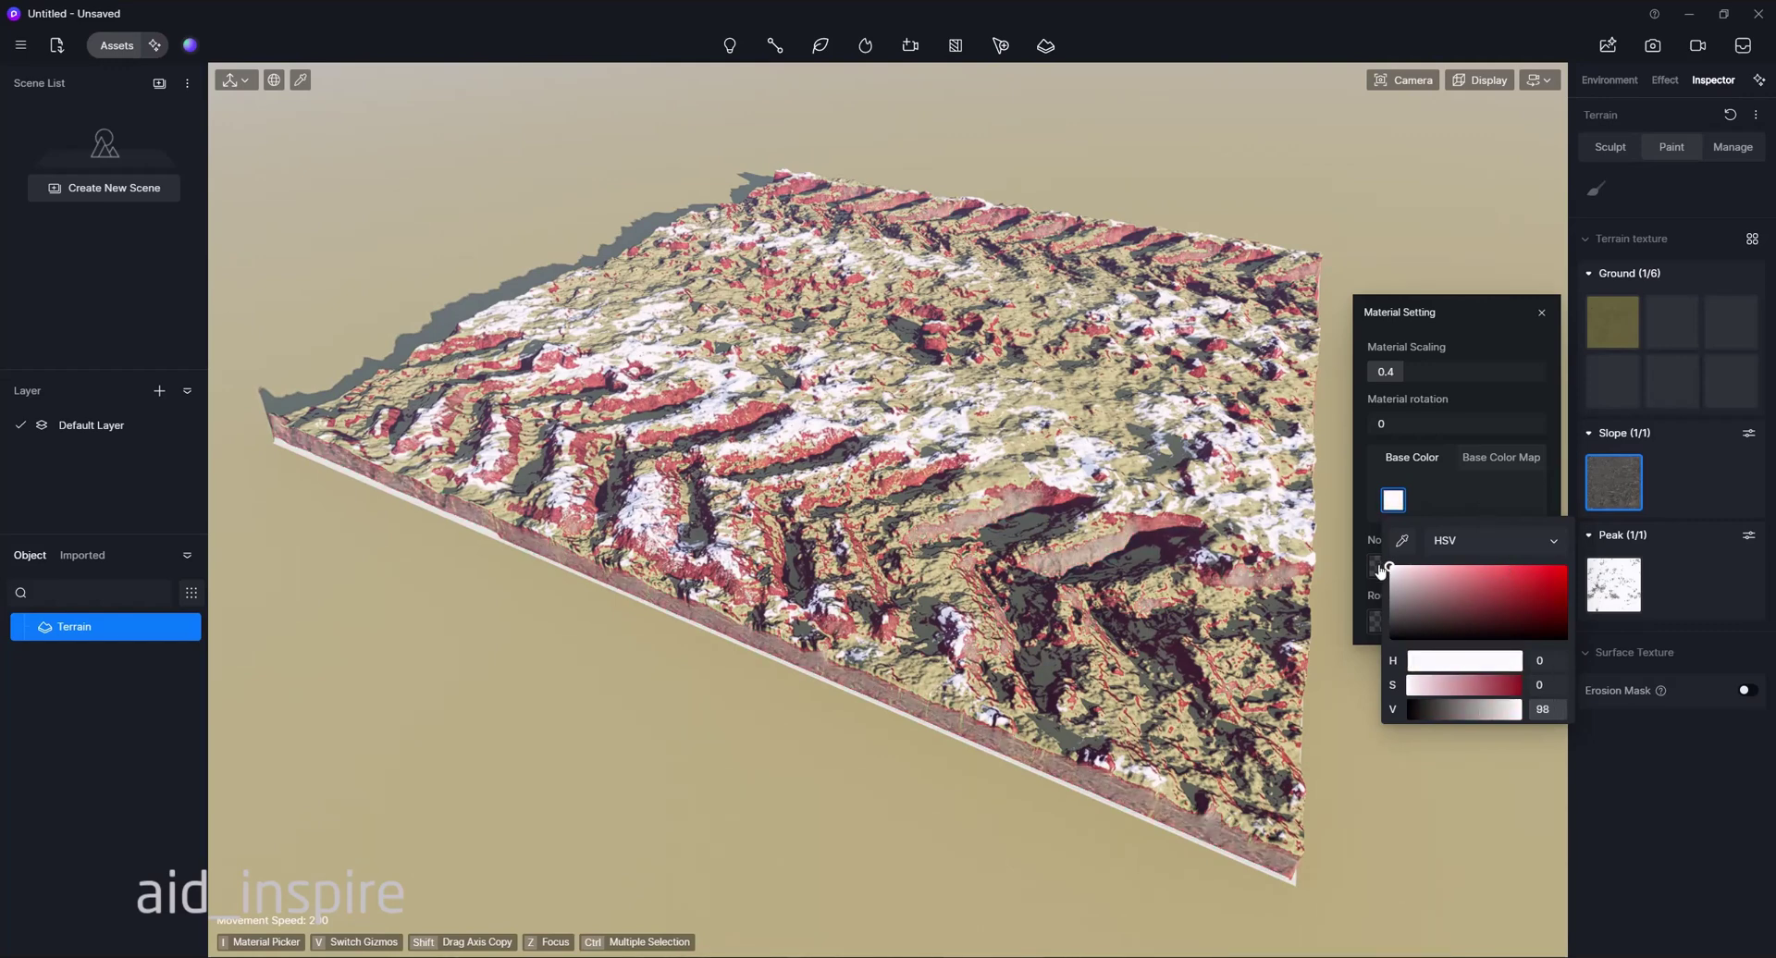
pyautogui.click(1506, 501)
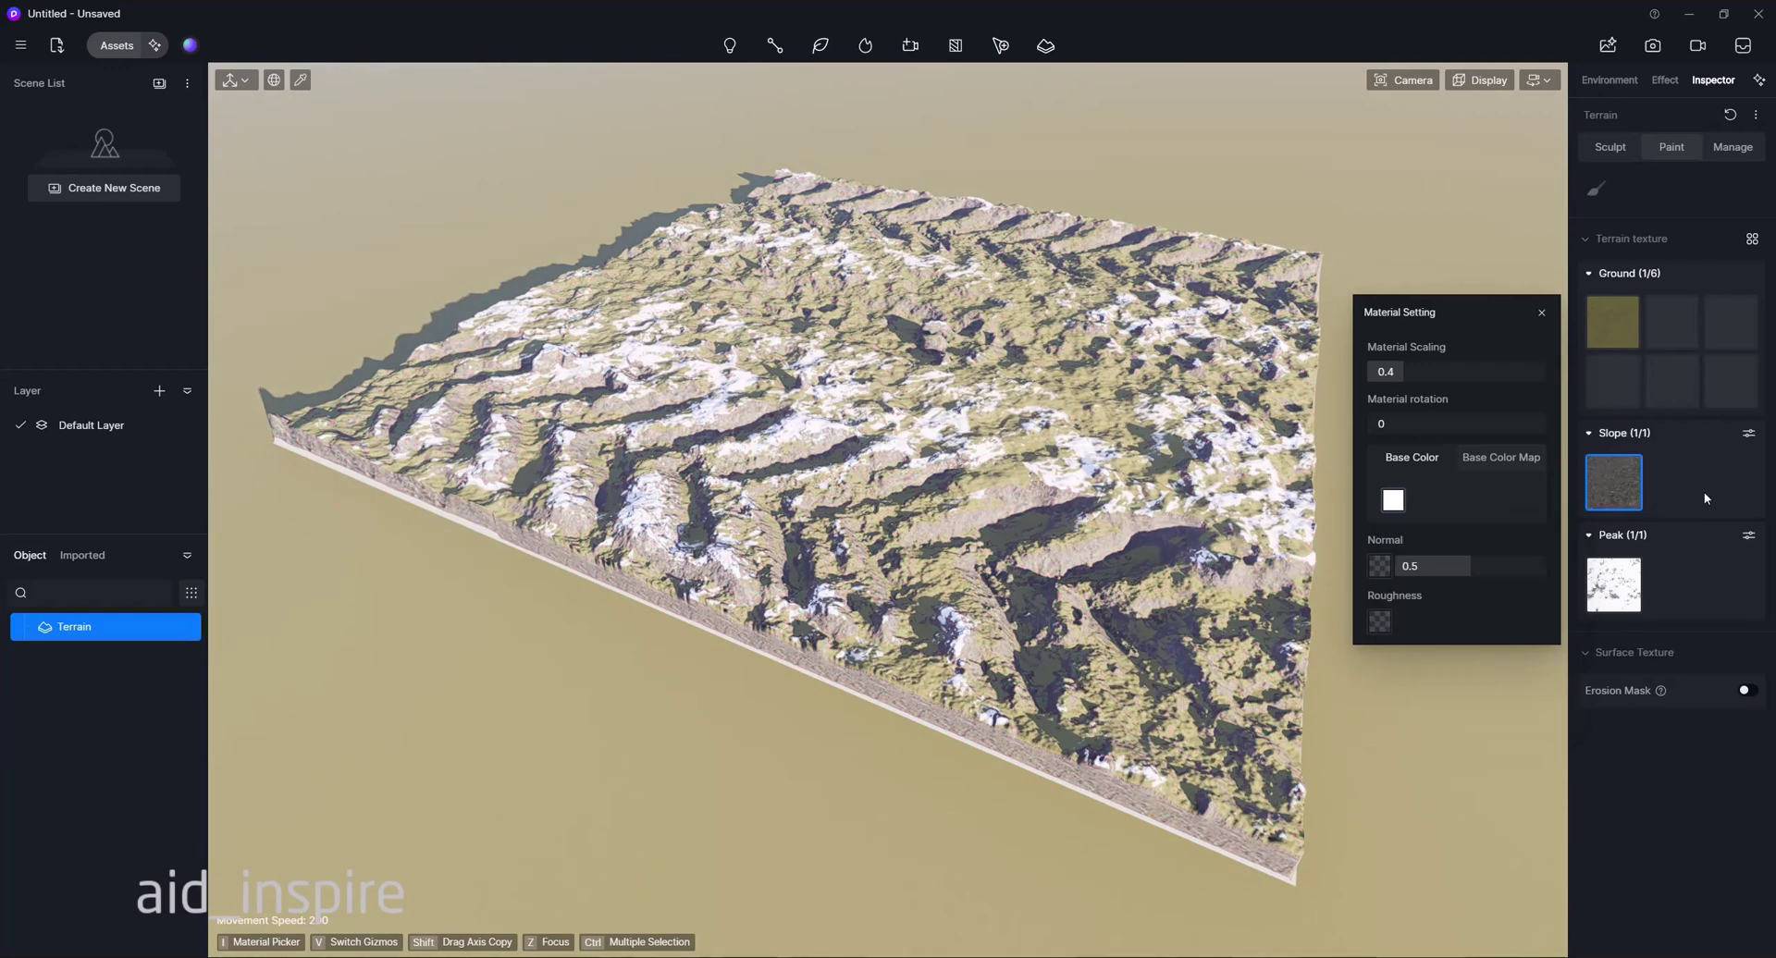
pyautogui.click(1748, 433)
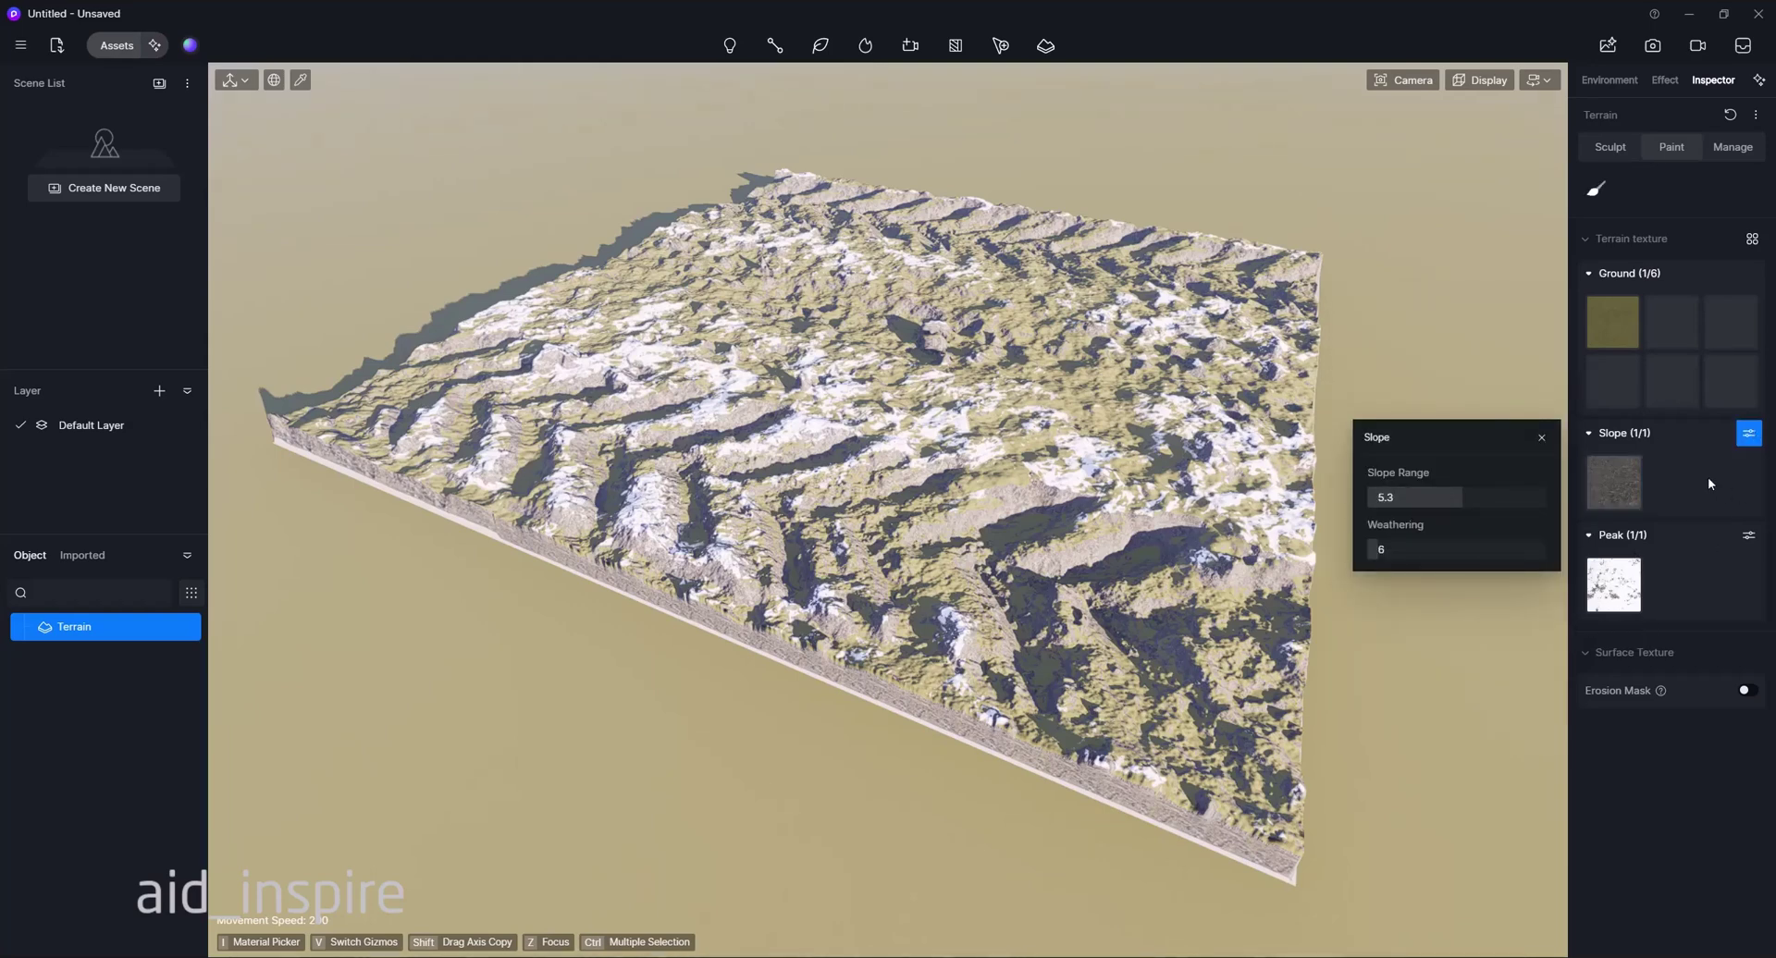
pyautogui.click(1748, 433)
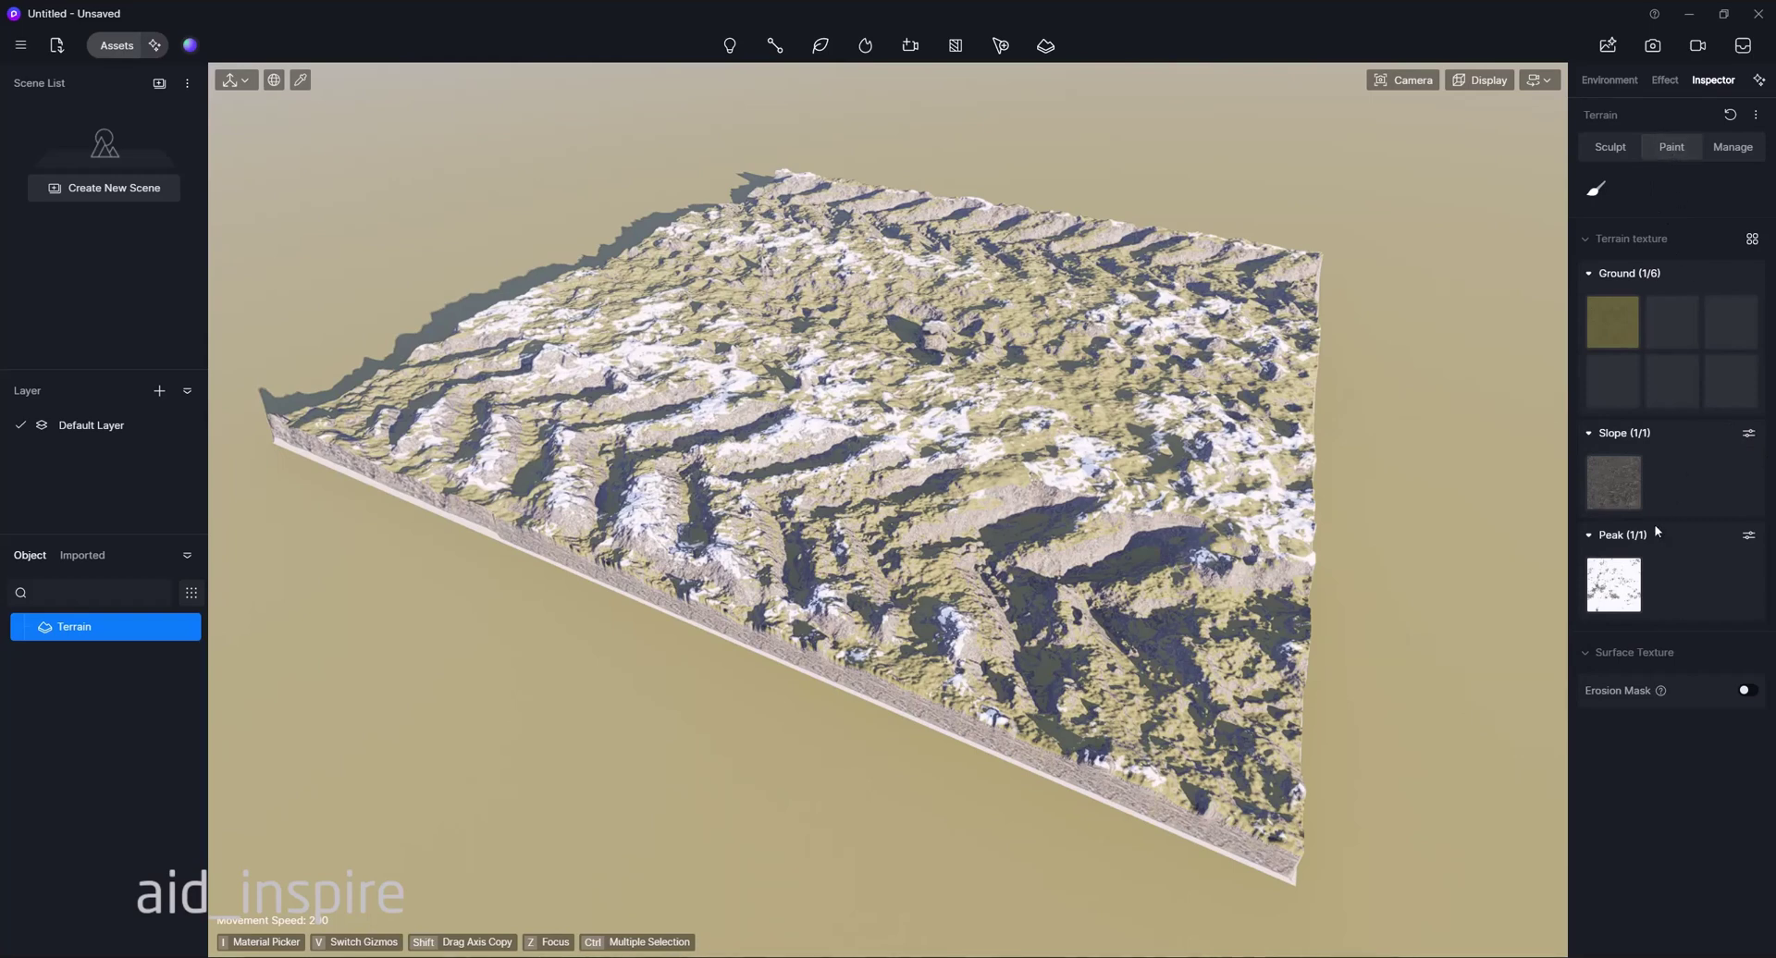
# Set the height map's height setting to 25 and reimport it onto the terrain
pyautogui.click(1735, 149)
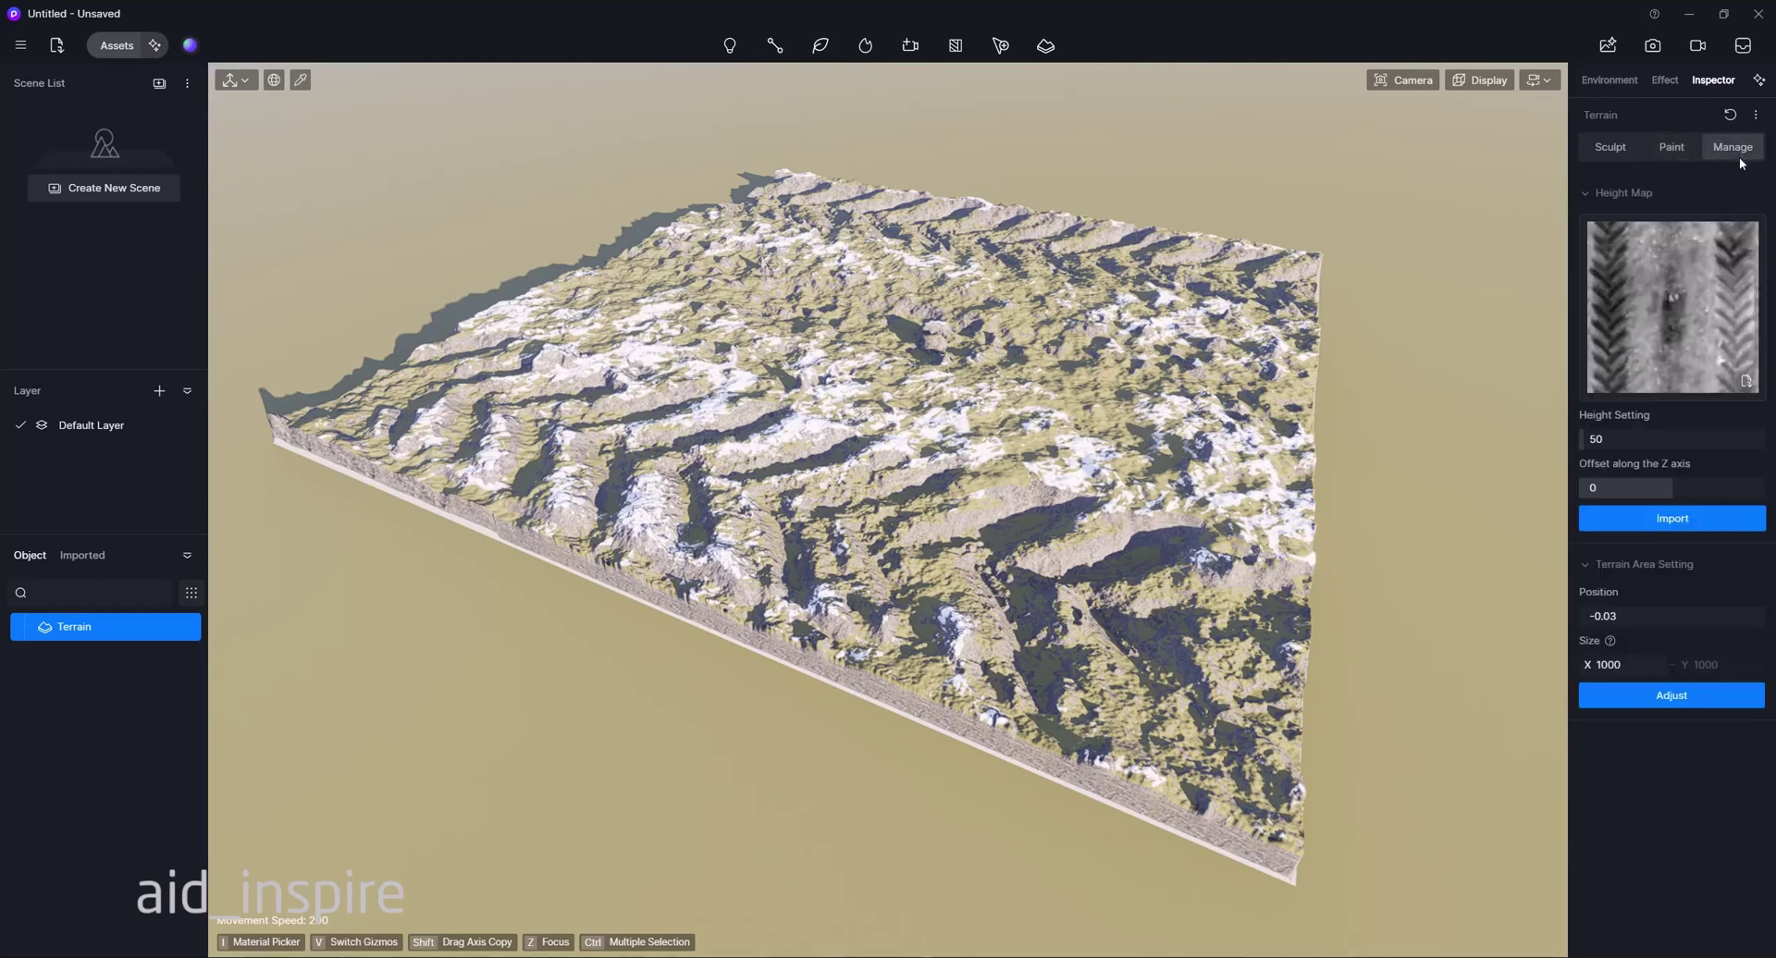
pyautogui.click(1622, 442)
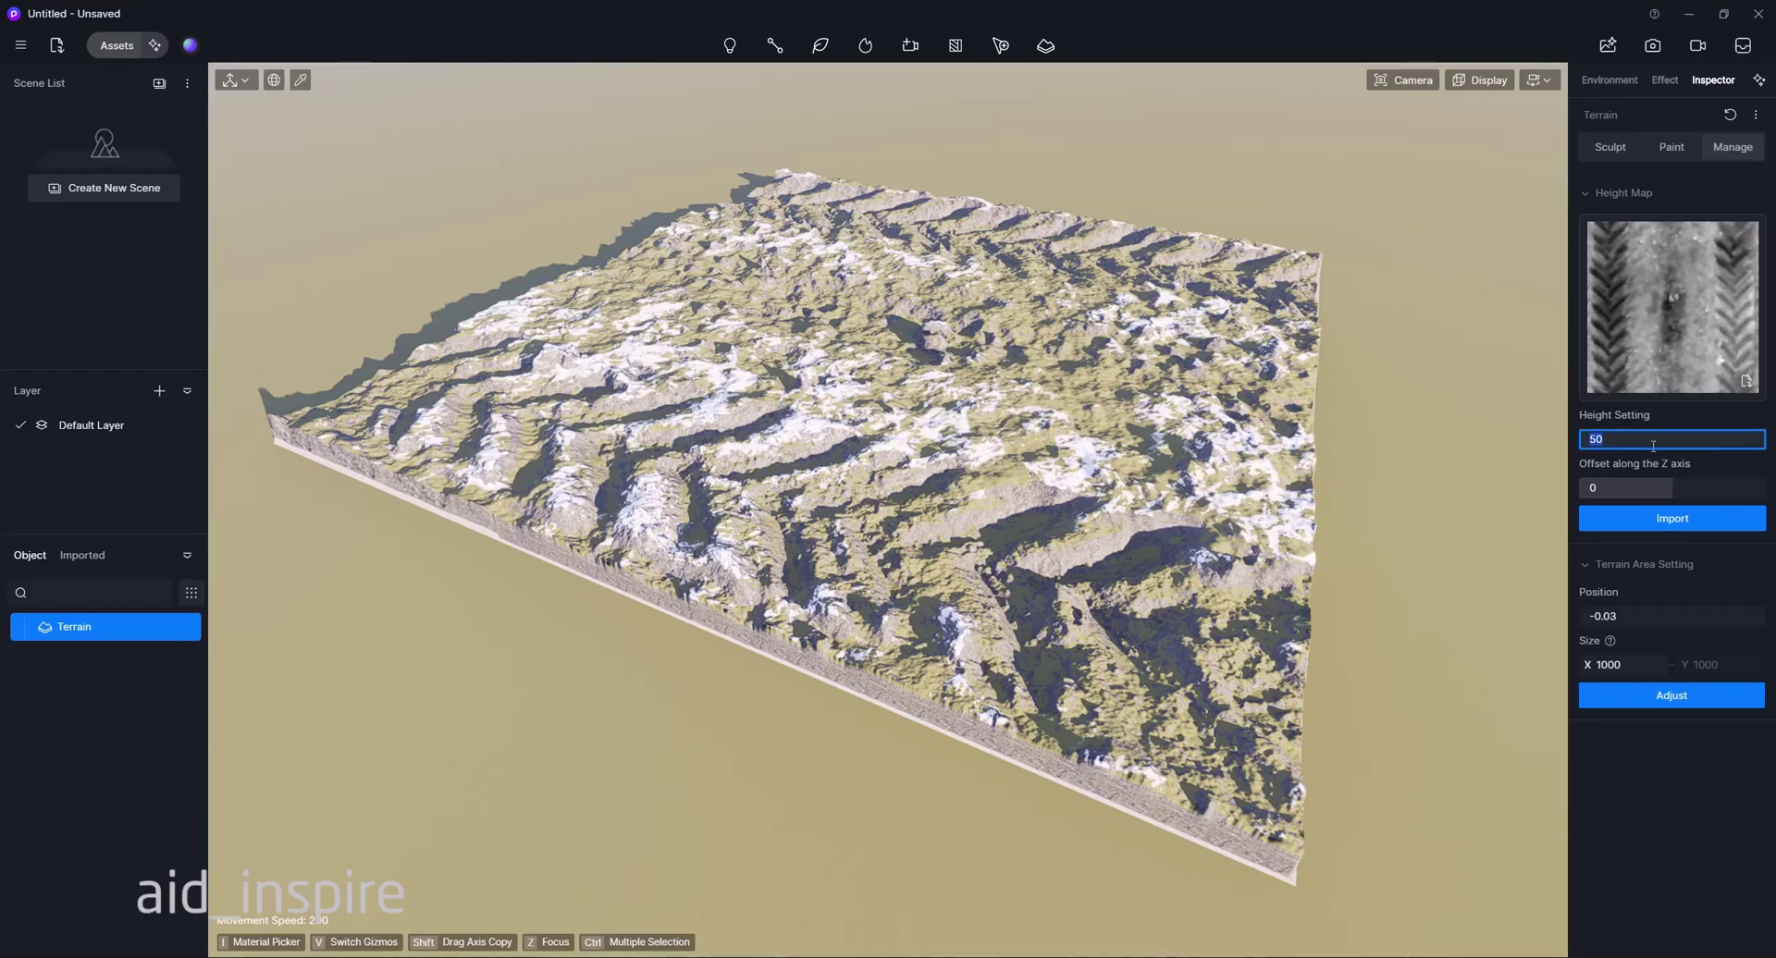
pyautogui.write('25')
pyautogui.press('Return')
pyautogui.click(1659, 526)
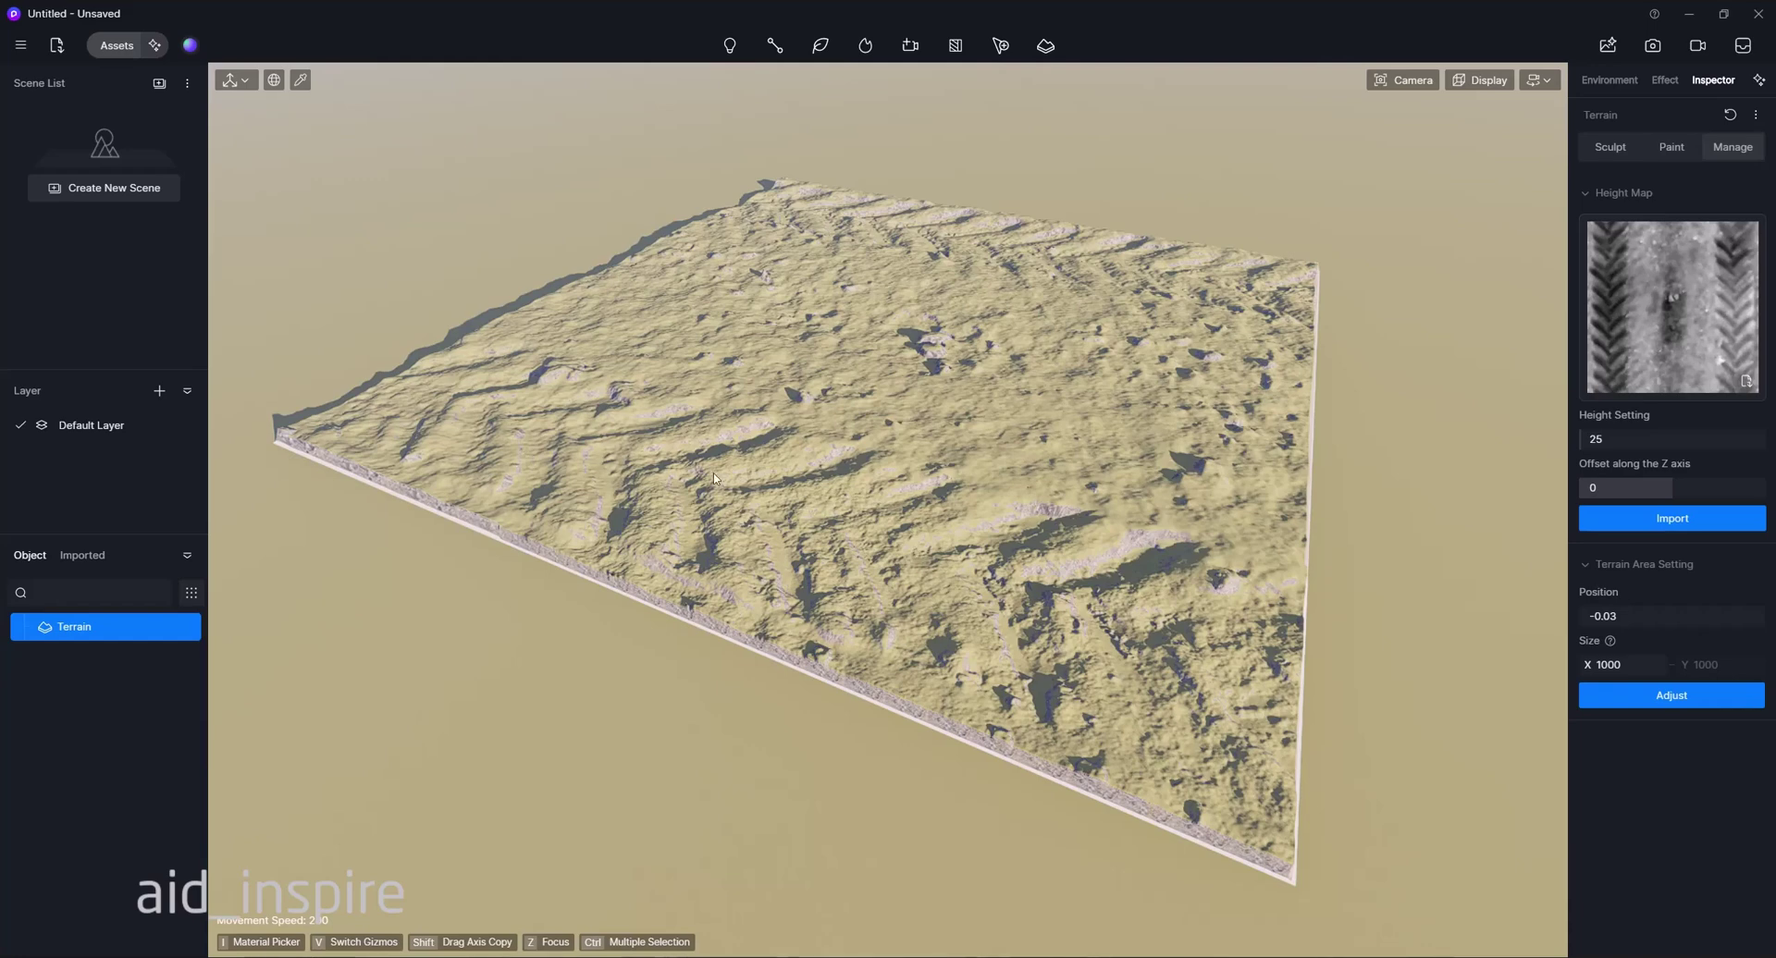
# Set the height map's offset along the Z axis to 50 and reimport it
pyautogui.moveTo(1654, 479); pyautogui.dragTo(1698, 485)
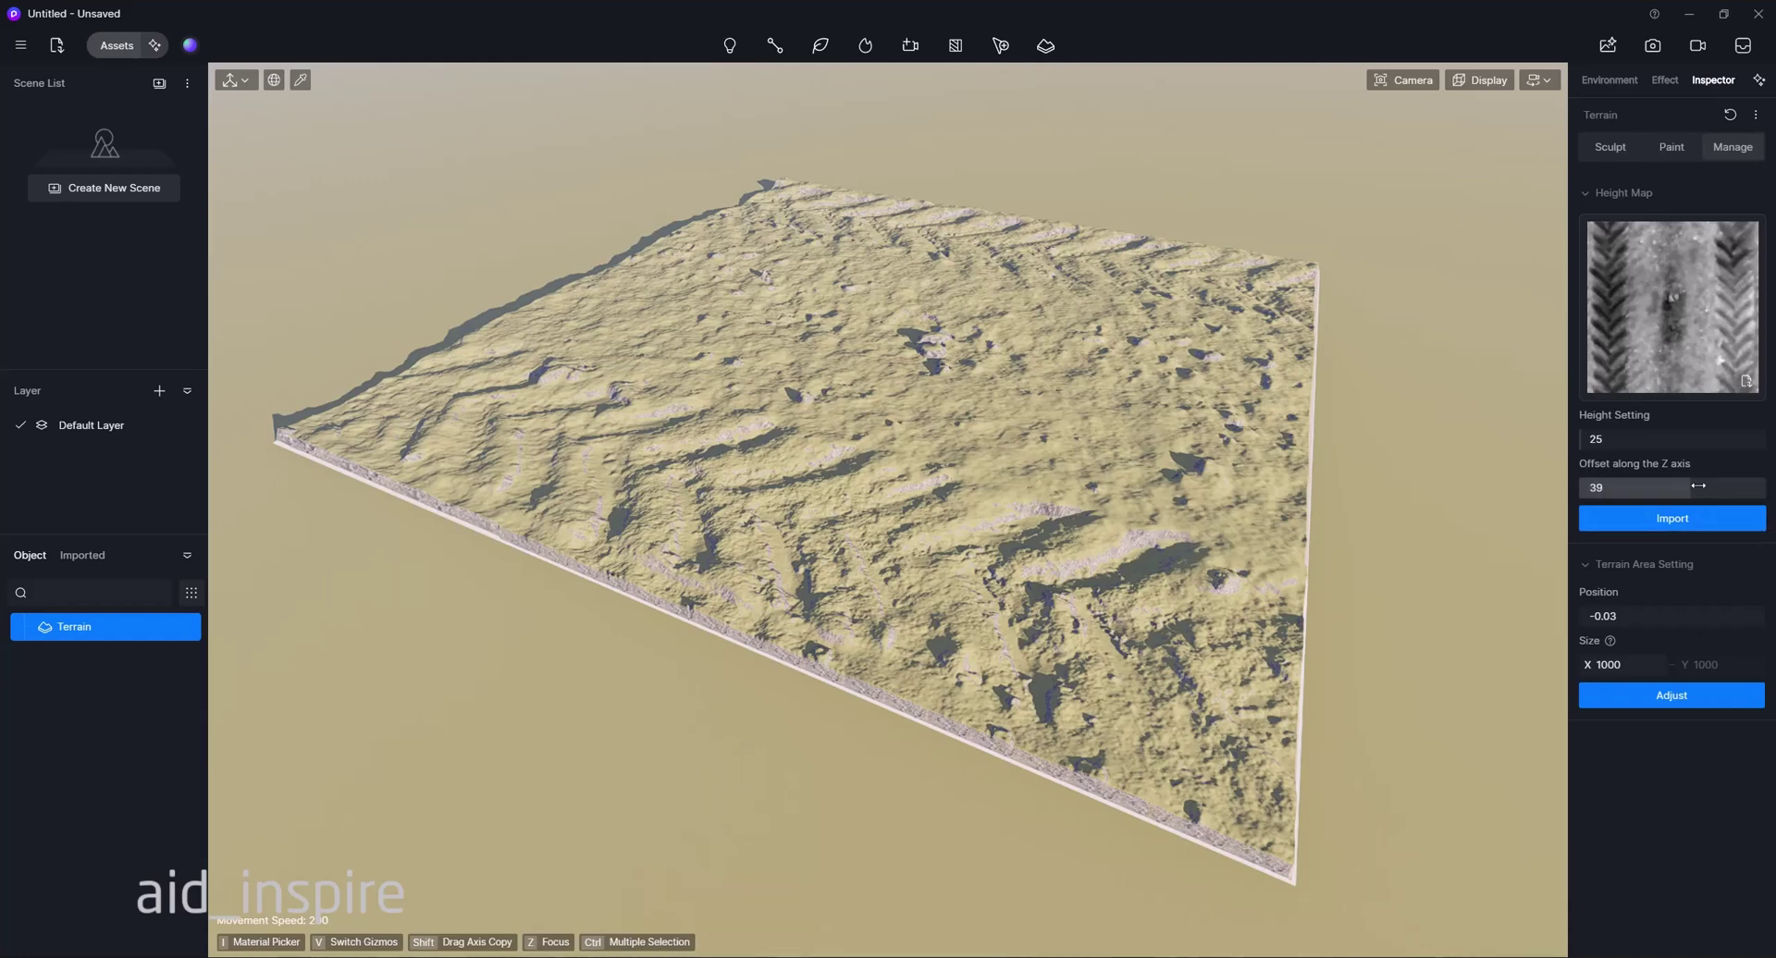
pyautogui.click(1637, 487)
pyautogui.write('50')
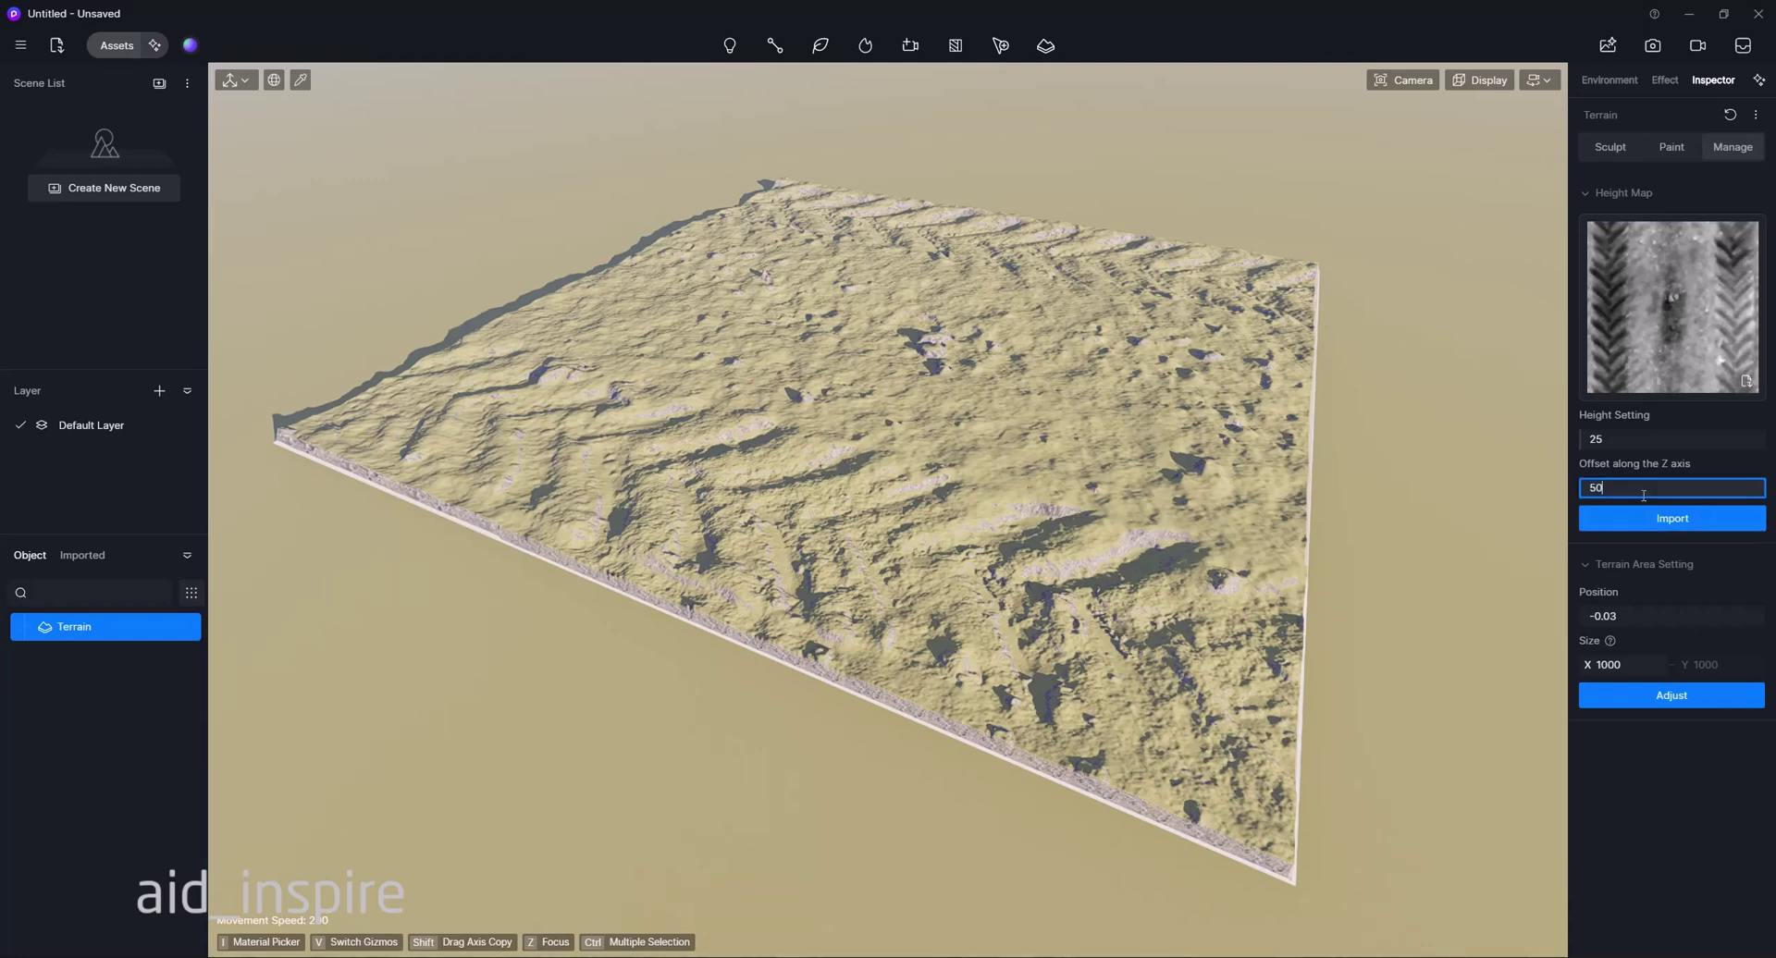
pyautogui.click(1666, 527)
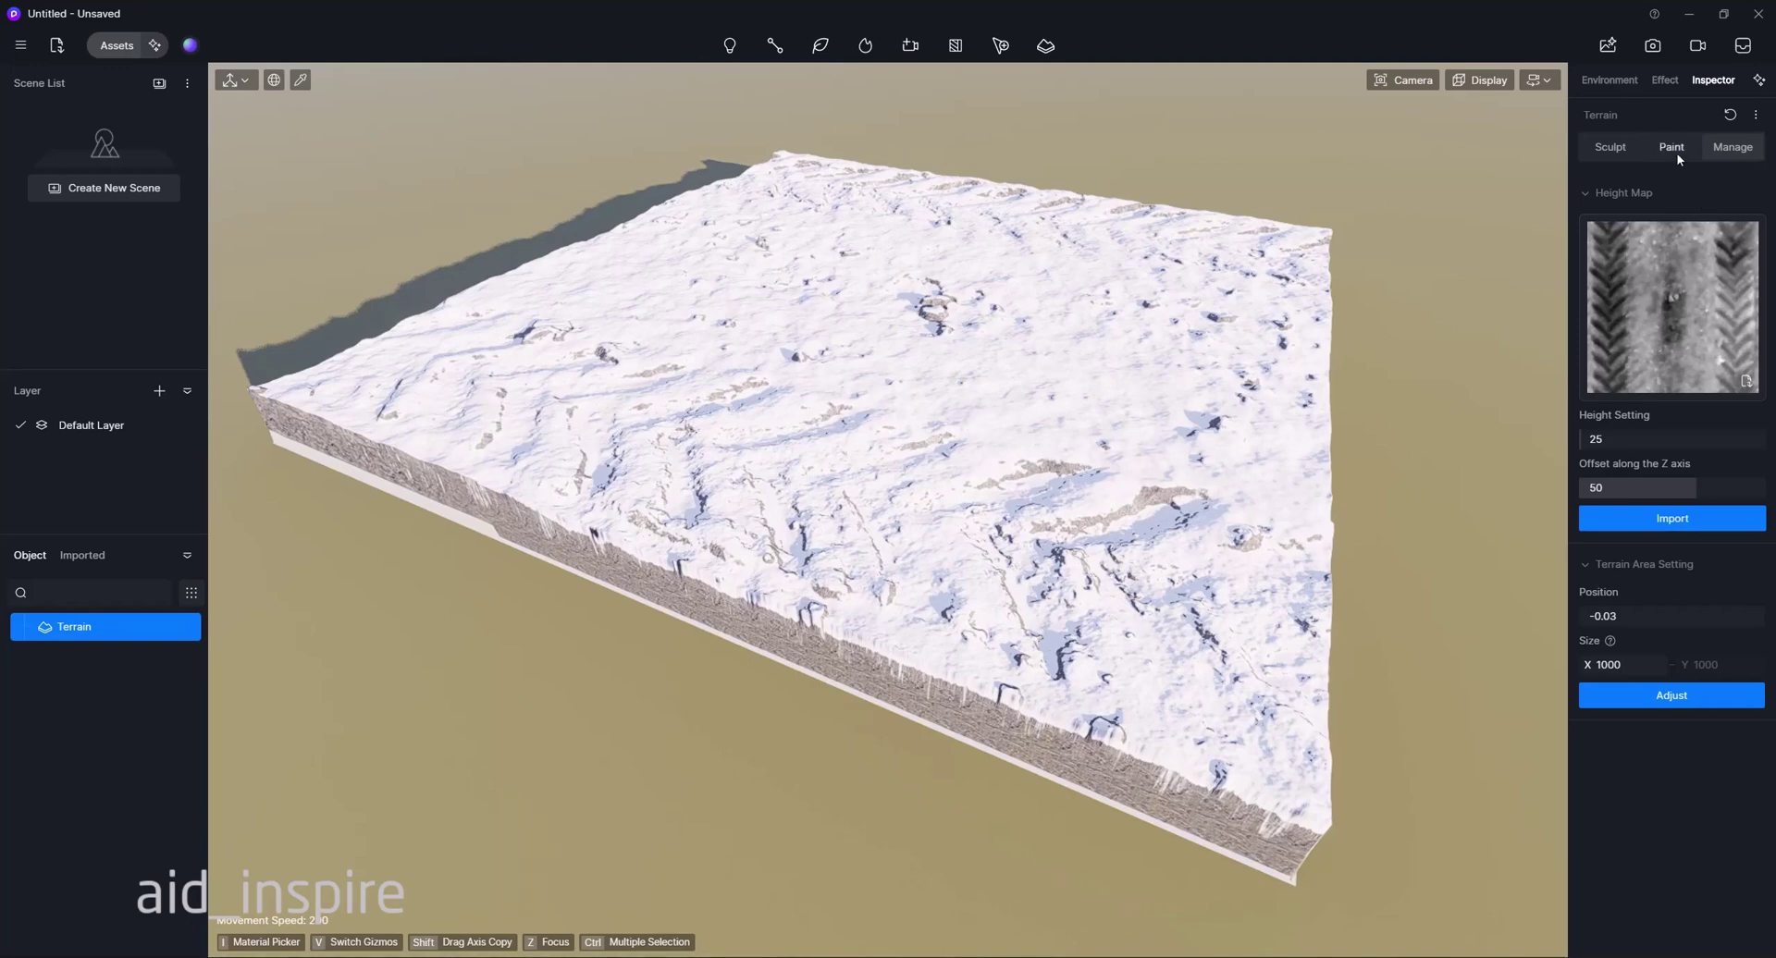
# Set the height map's offset along the Z axis to 25 and reimport it
pyautogui.click(1625, 488)
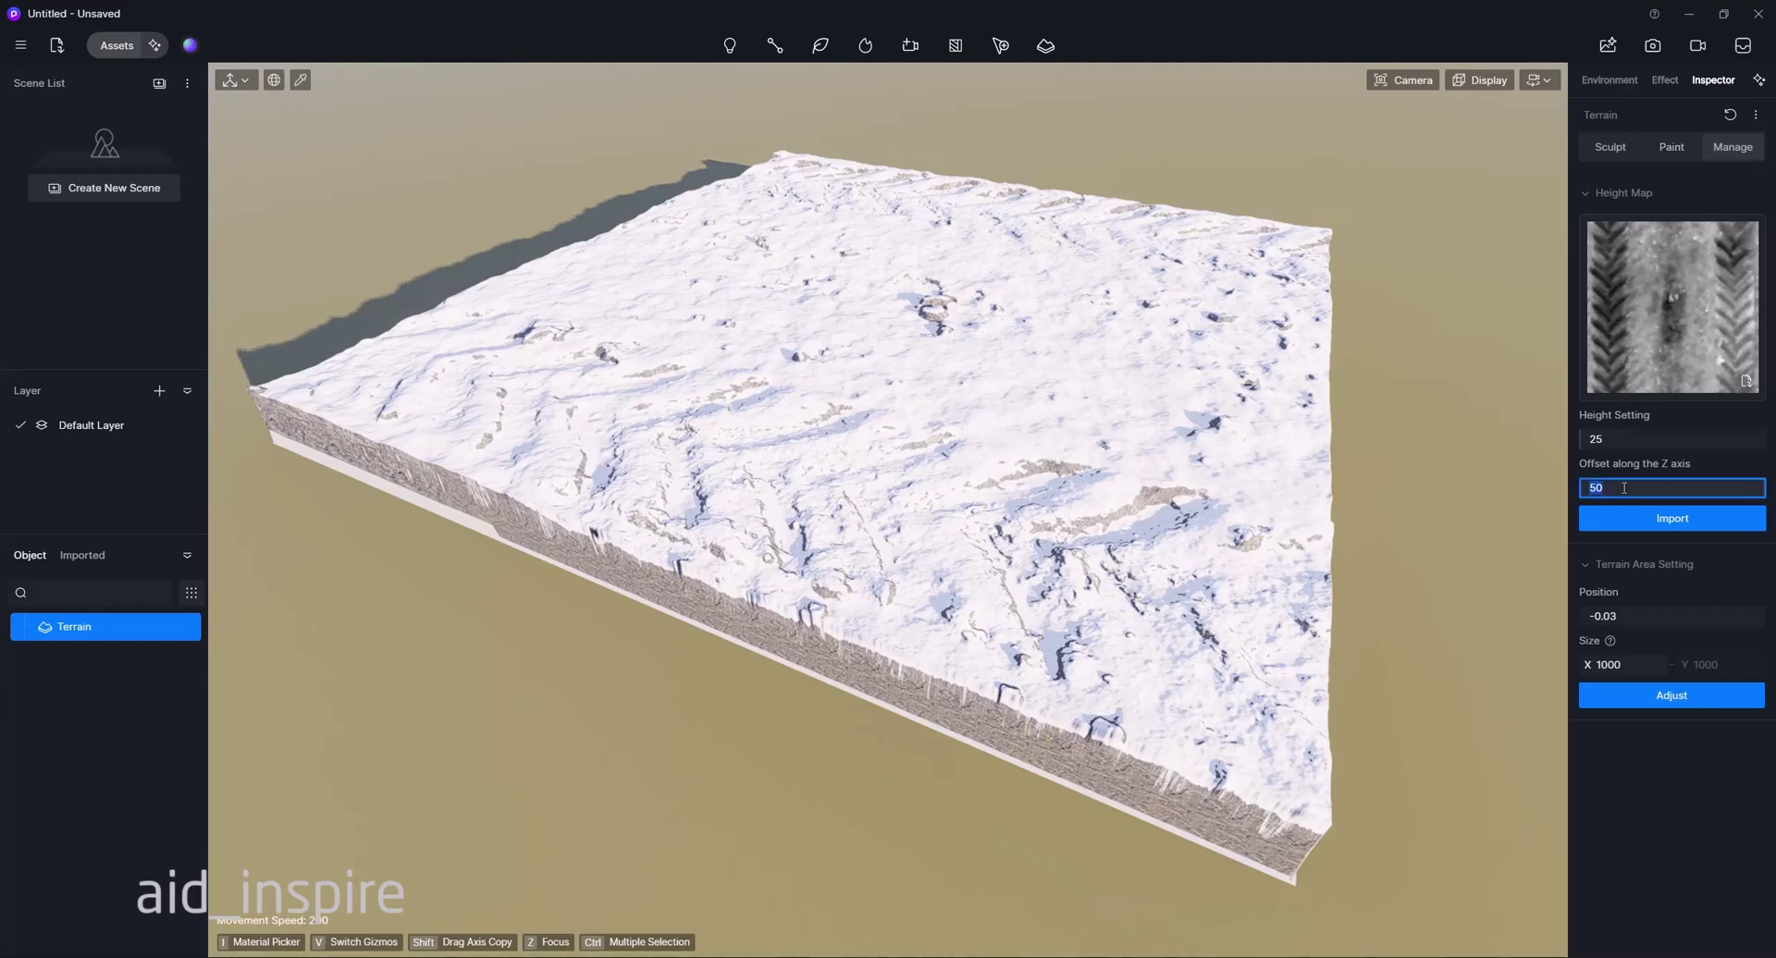
pyautogui.write('25')
pyautogui.click(1625, 518)
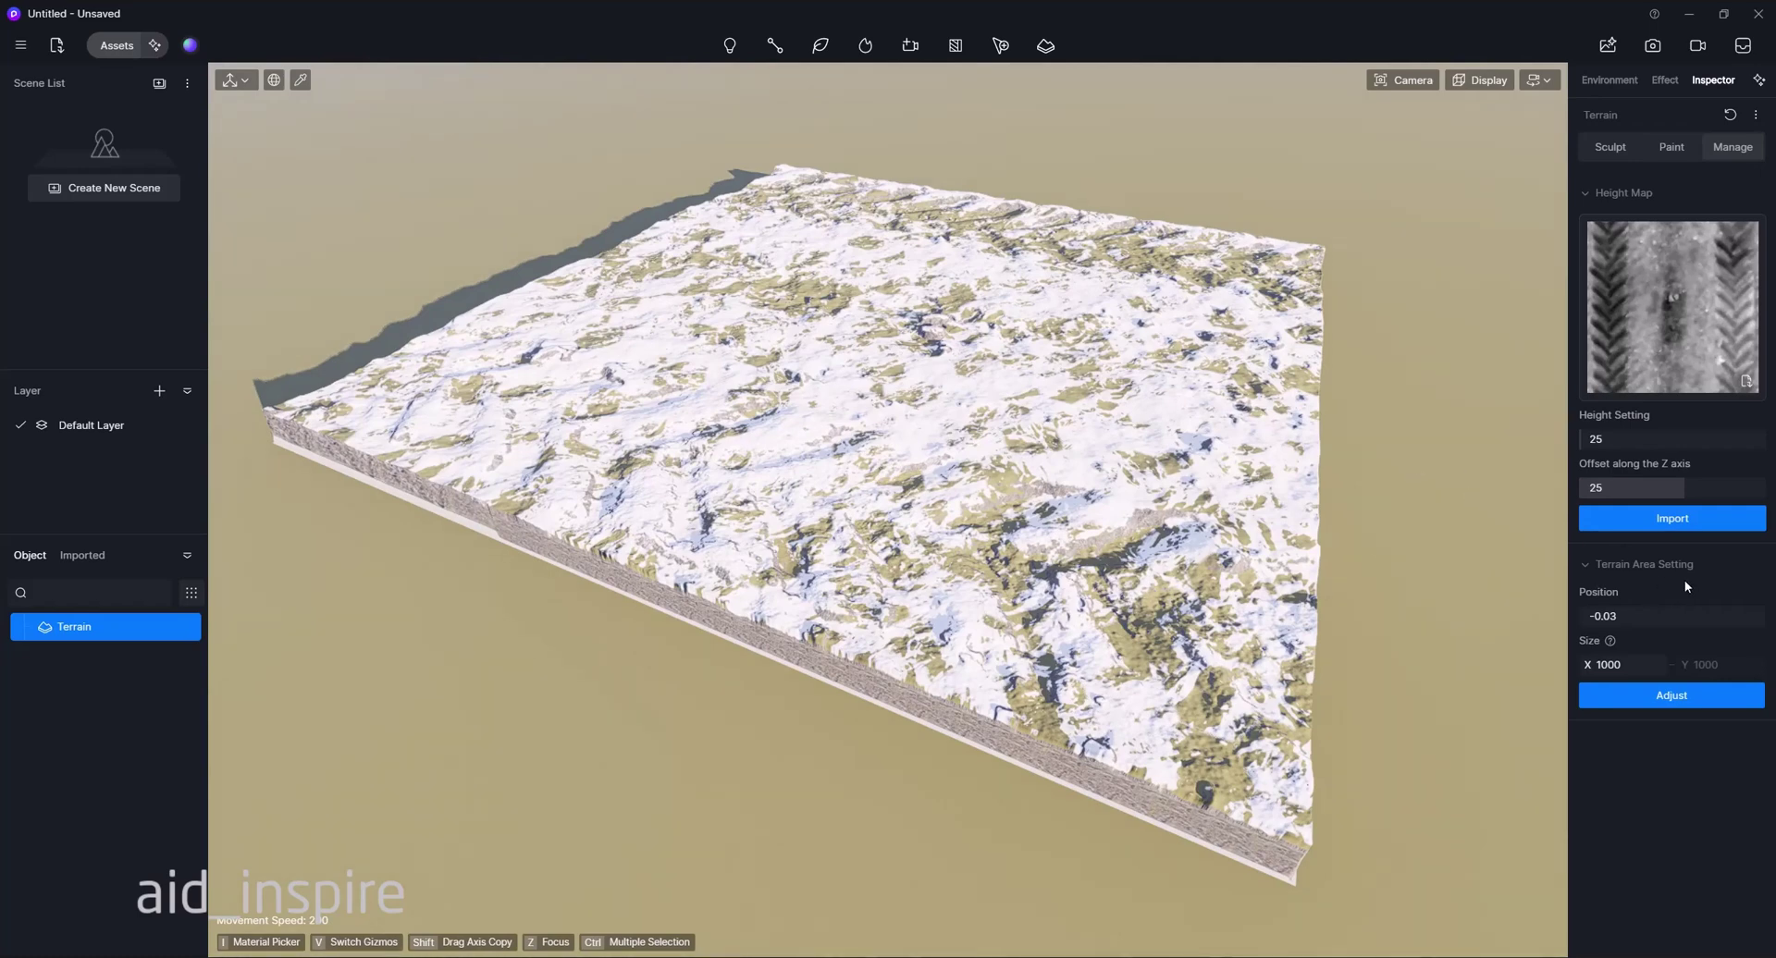
# Set the terrain area's position to 100 and apply the adjustment
pyautogui.click(1640, 616)
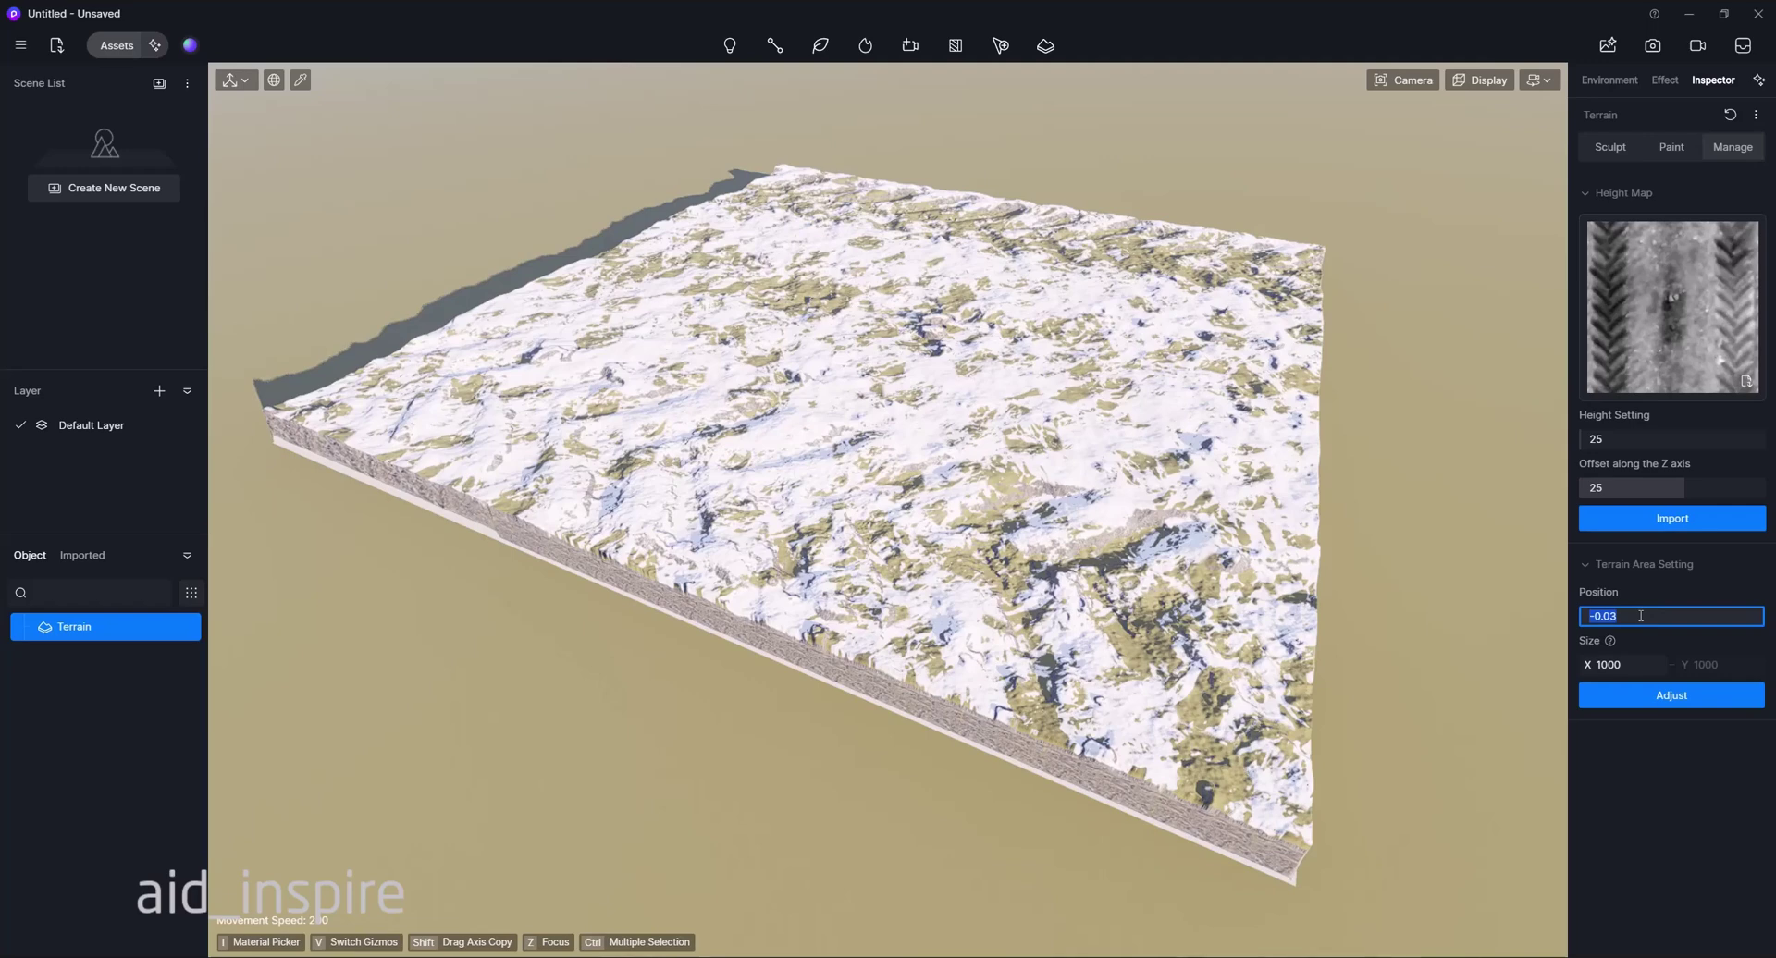
pyautogui.write('0')
pyautogui.press('Return')
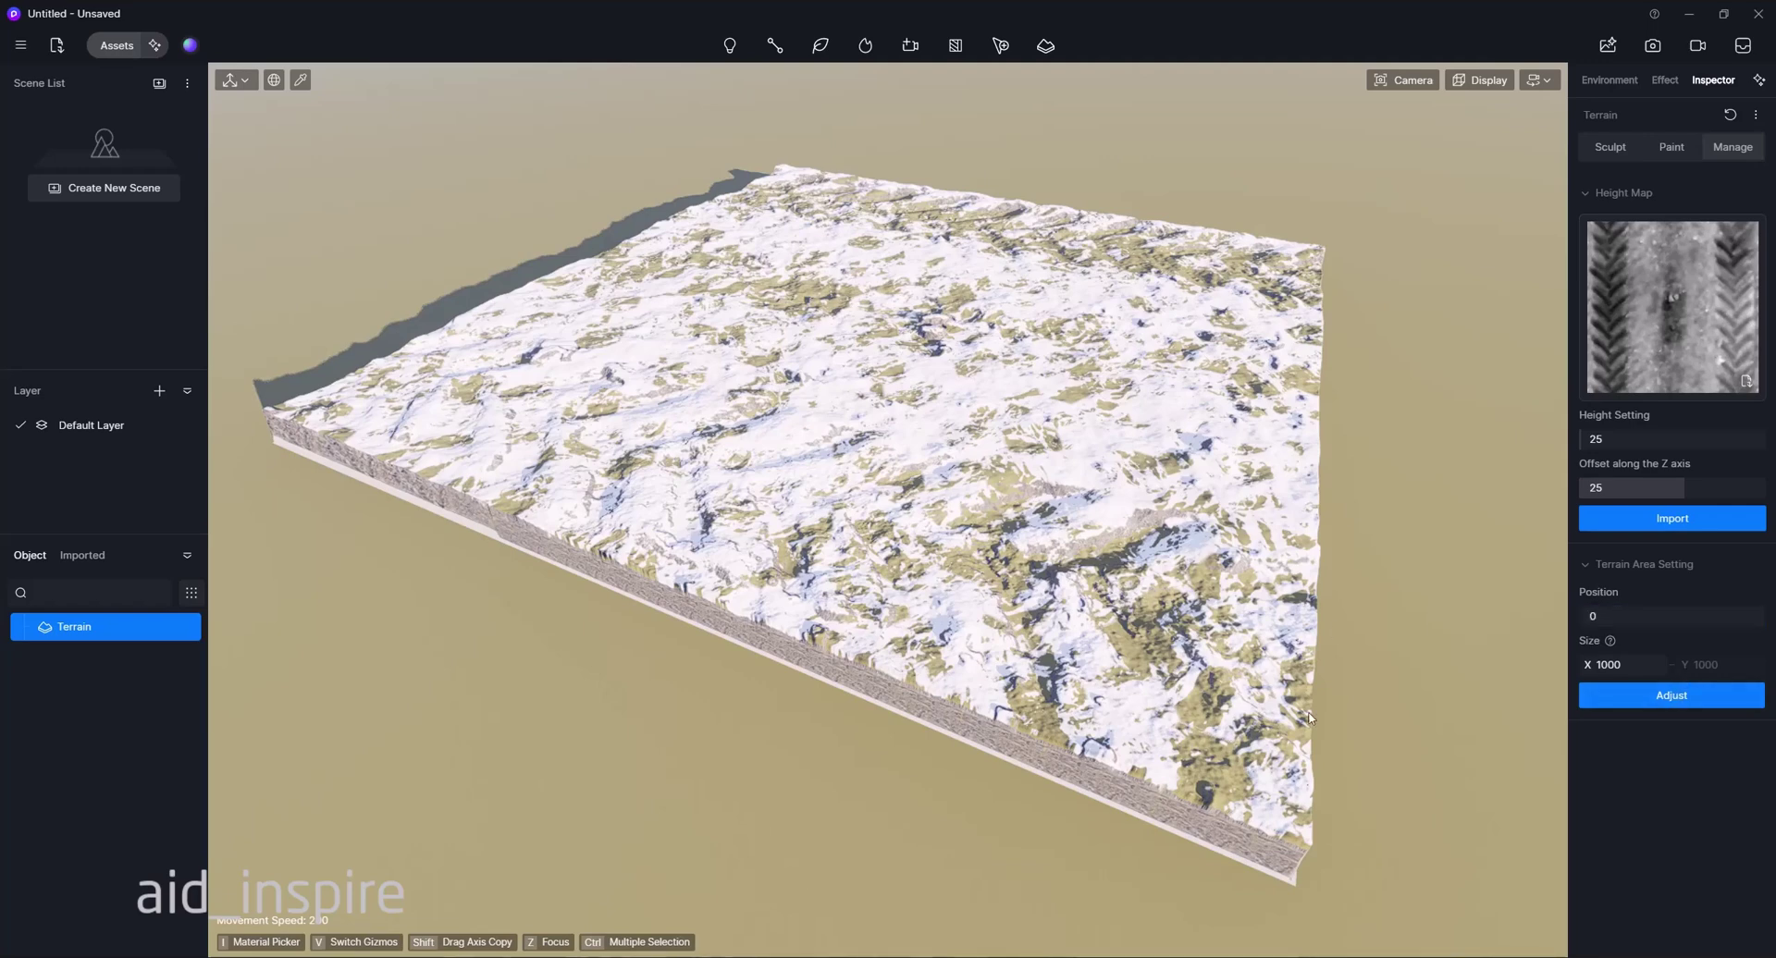
pyautogui.click(1612, 610)
pyautogui.write('100')
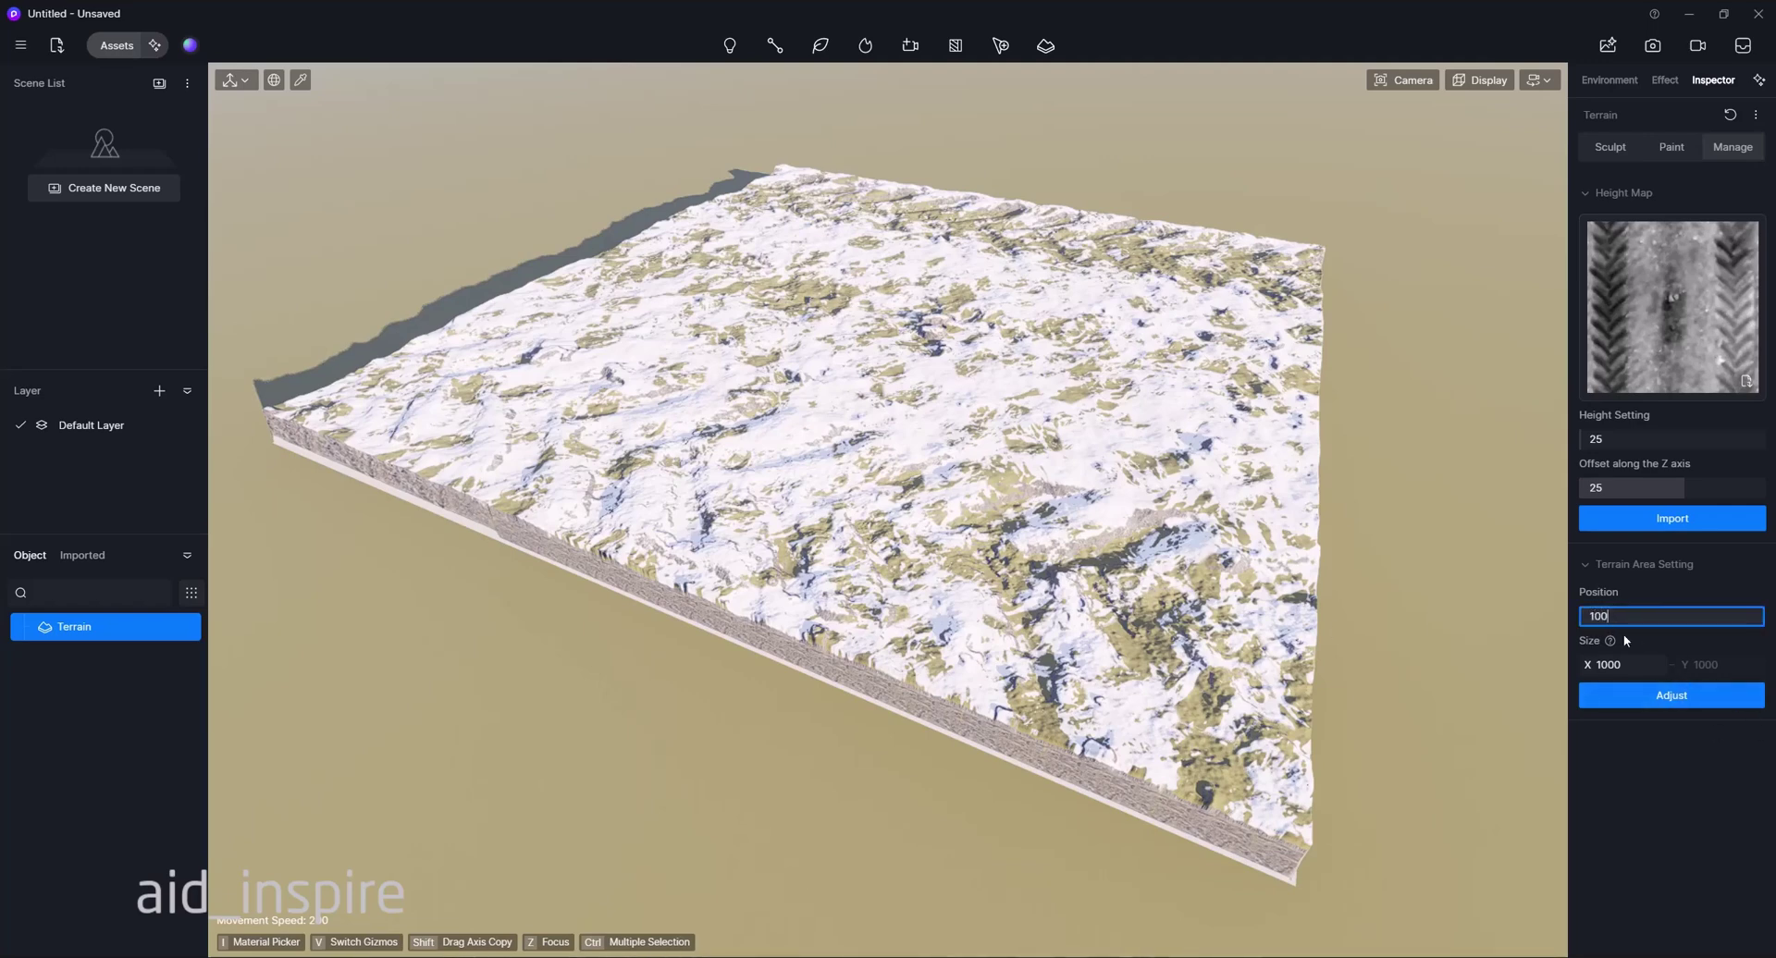
pyautogui.click(1665, 698)
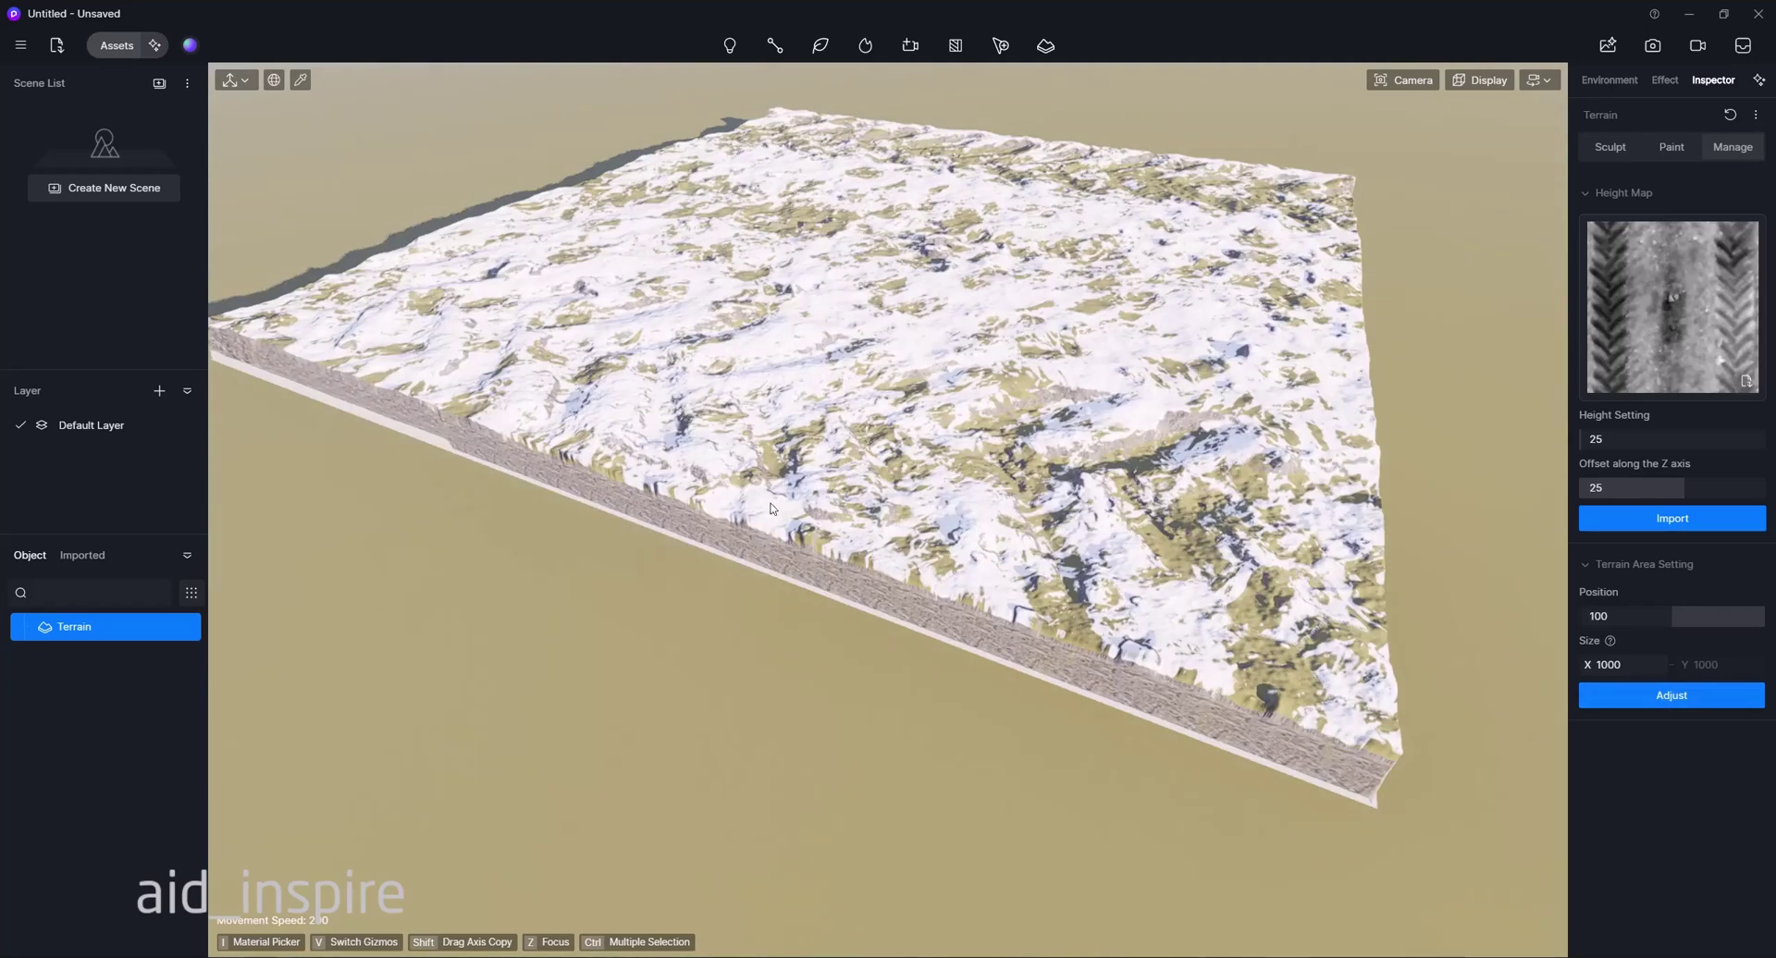